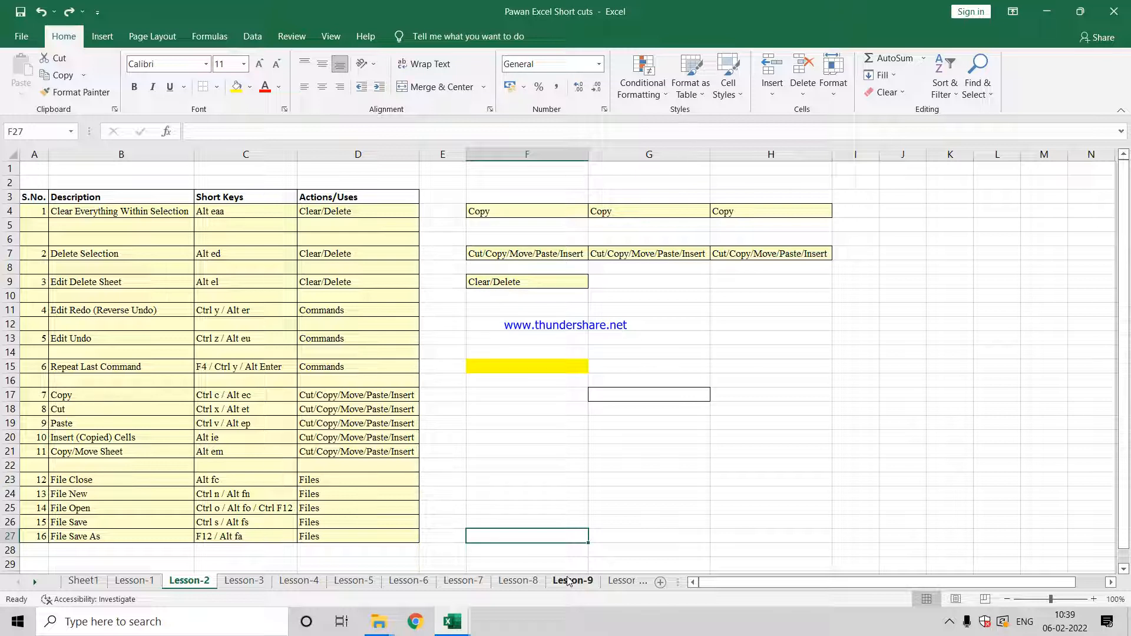
Step: Examine the Clear Everything Within Selection entry in row 4 and the sample cells F4:H4
key("Up")
key("Up")
key("Up")
key("Up")
key("Up")
key("Up")
key("Up")
key("Up")
key("Up")
key("Up")
key("Up")
key("Up")
key("Up")
key("Up")
key("Up")
key("Up")
key("Up")
key("Up")
key("Up")
key("Up")
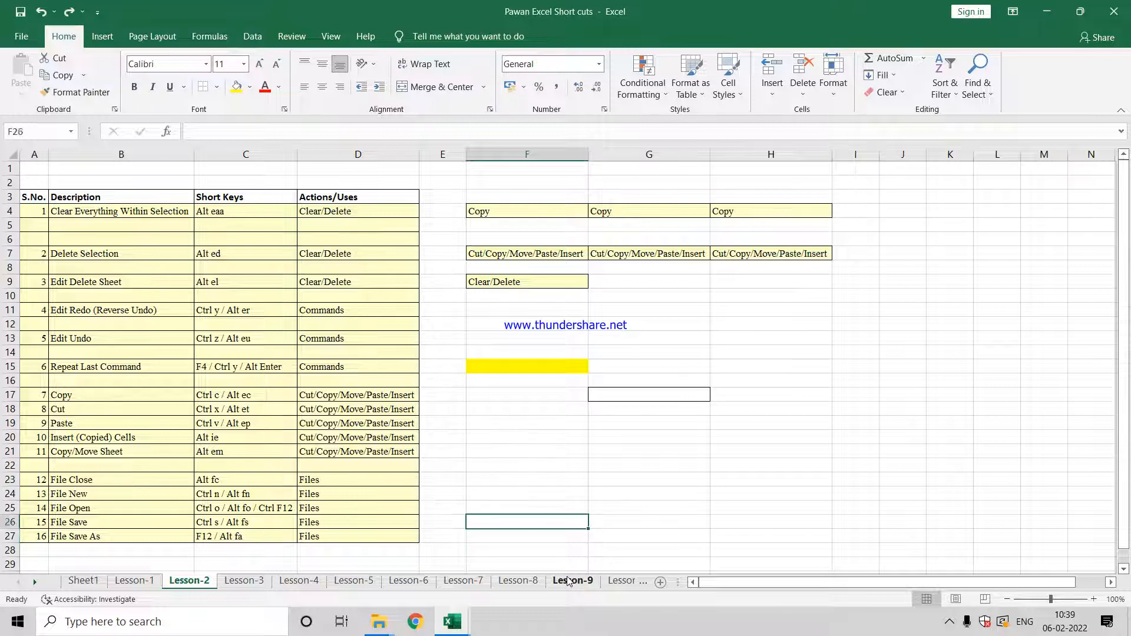
key("Left")
key("Left")
key("Up")
key("Up")
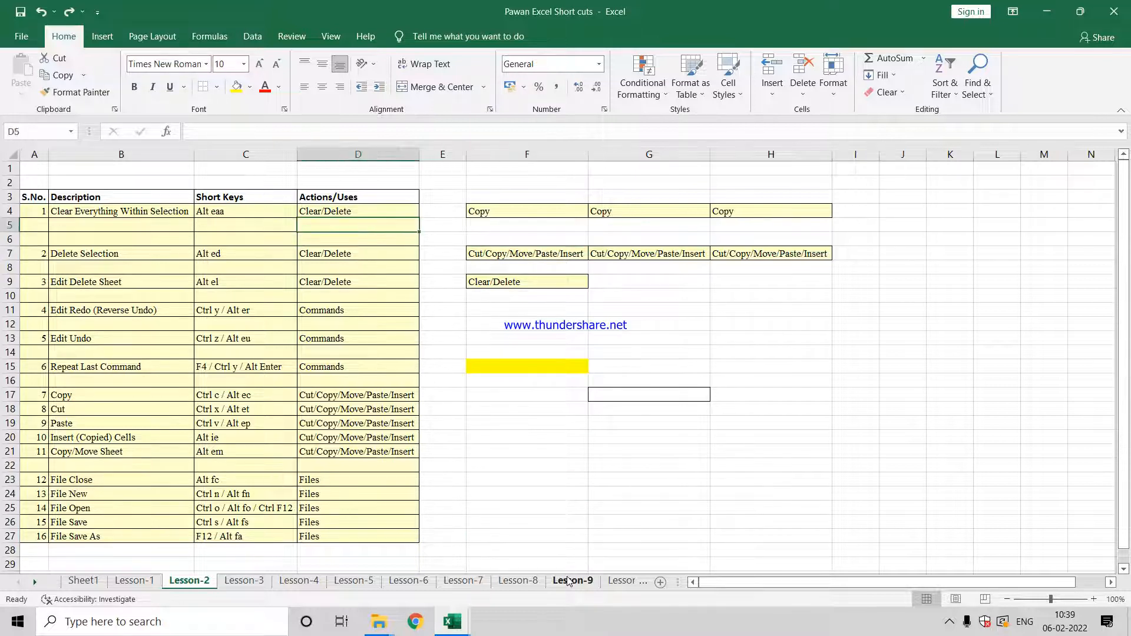
key("Left")
key("Left")
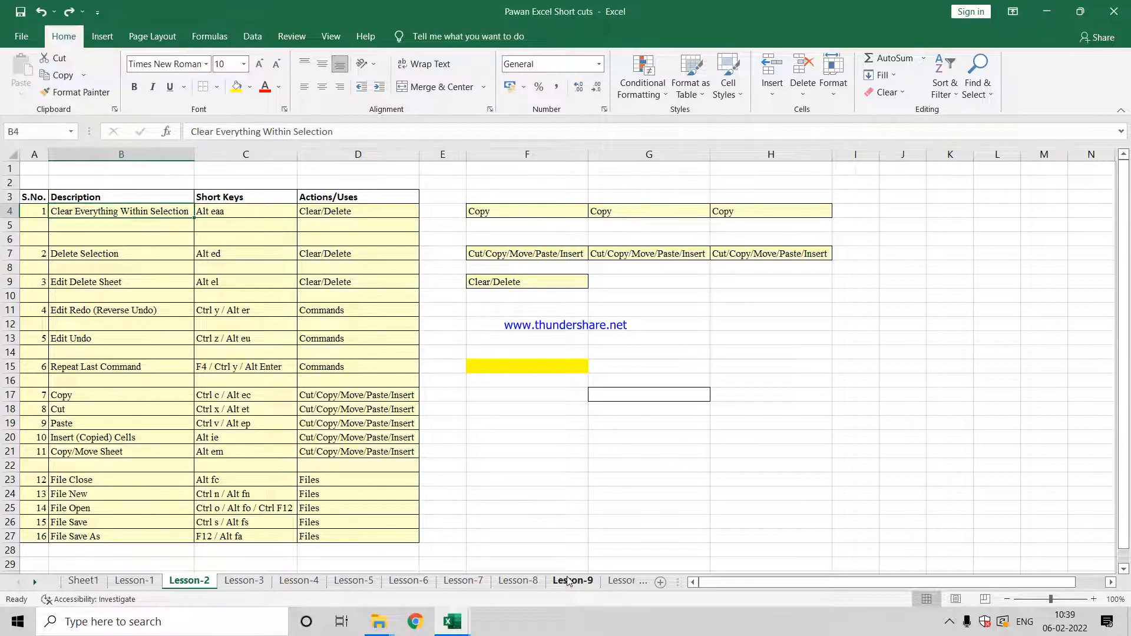
key("Right")
key("Right")
key("Right")
key("Right")
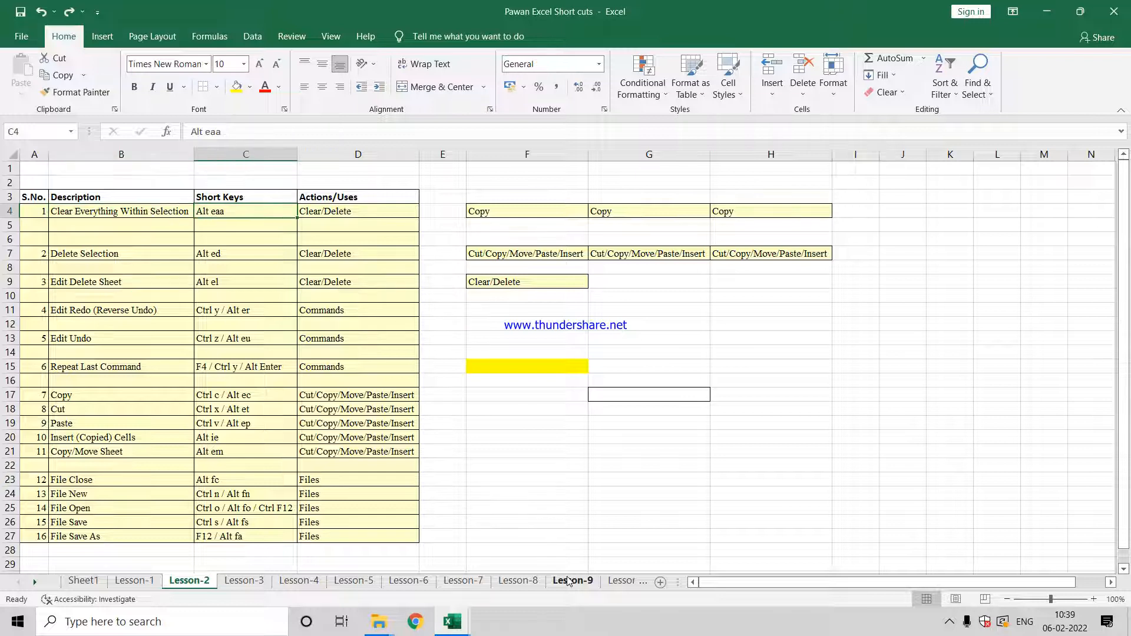
key("Right")
key("Right")
key("Left")
key("Left")
key("Right")
key("Right")
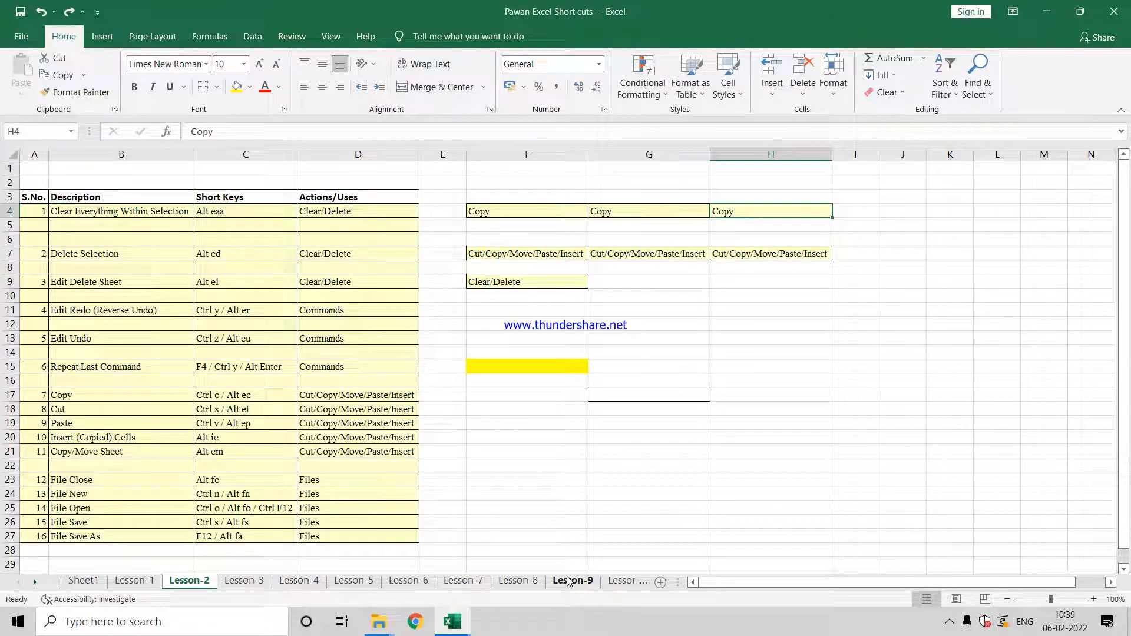
Step: Delete the contents of cells F4:H4 and remove their fill color
key("Left")
key("Left")
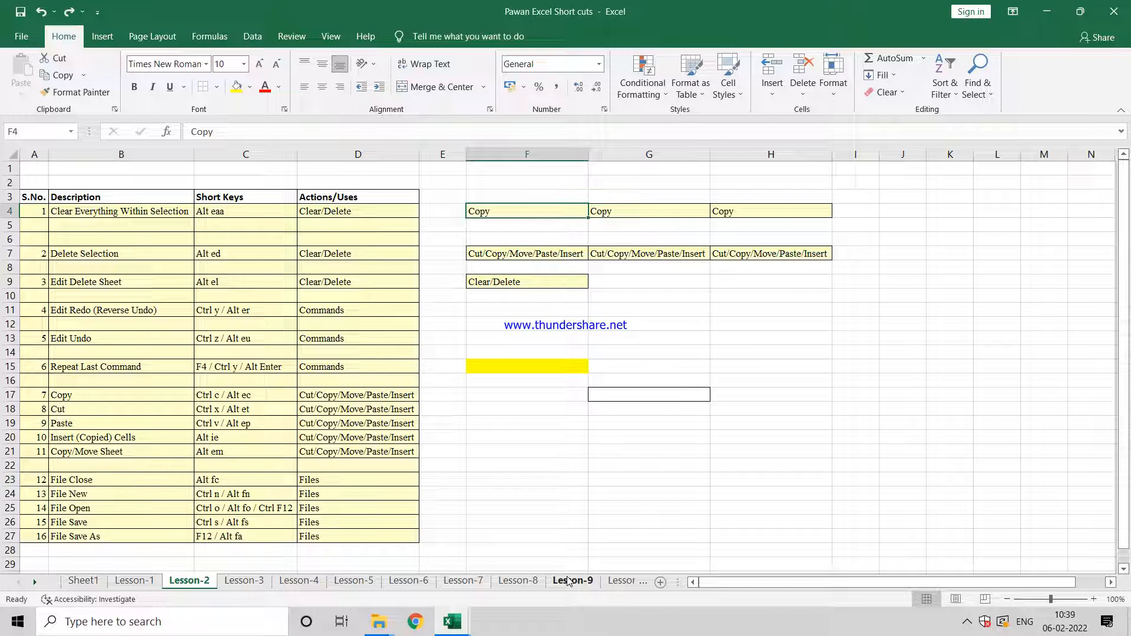
key("shift+Right")
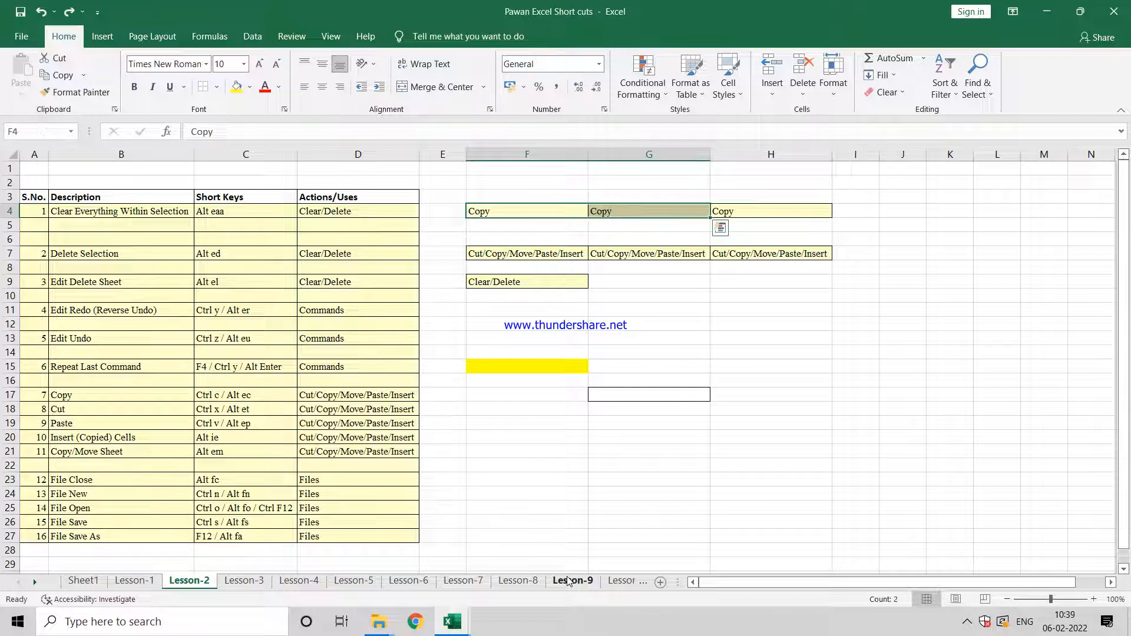
key("shift+Right")
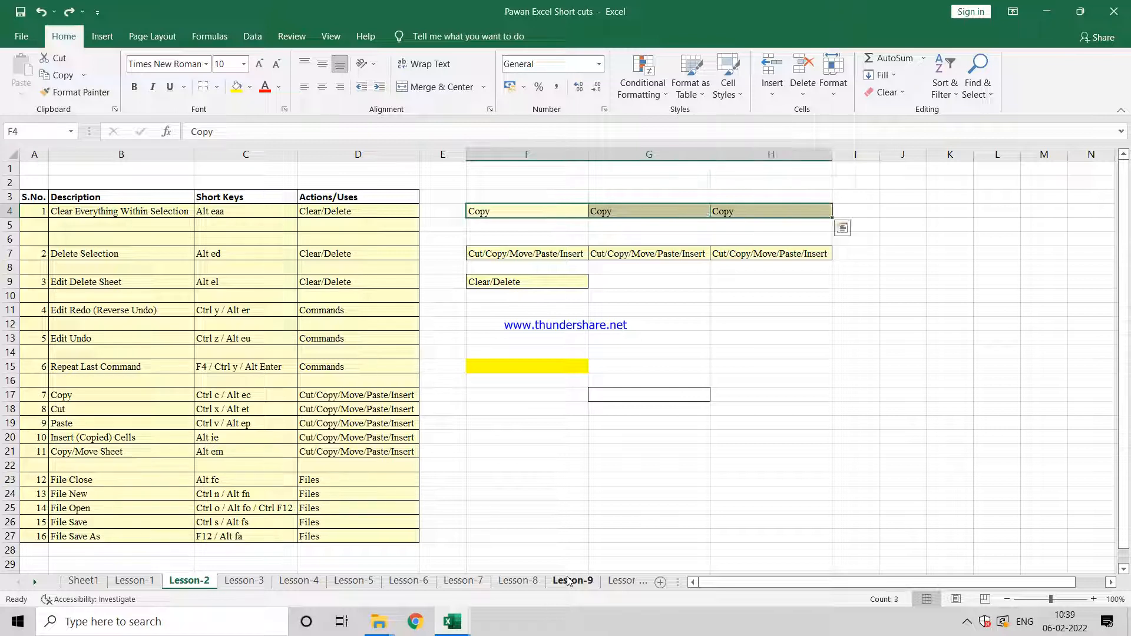
key("Delete")
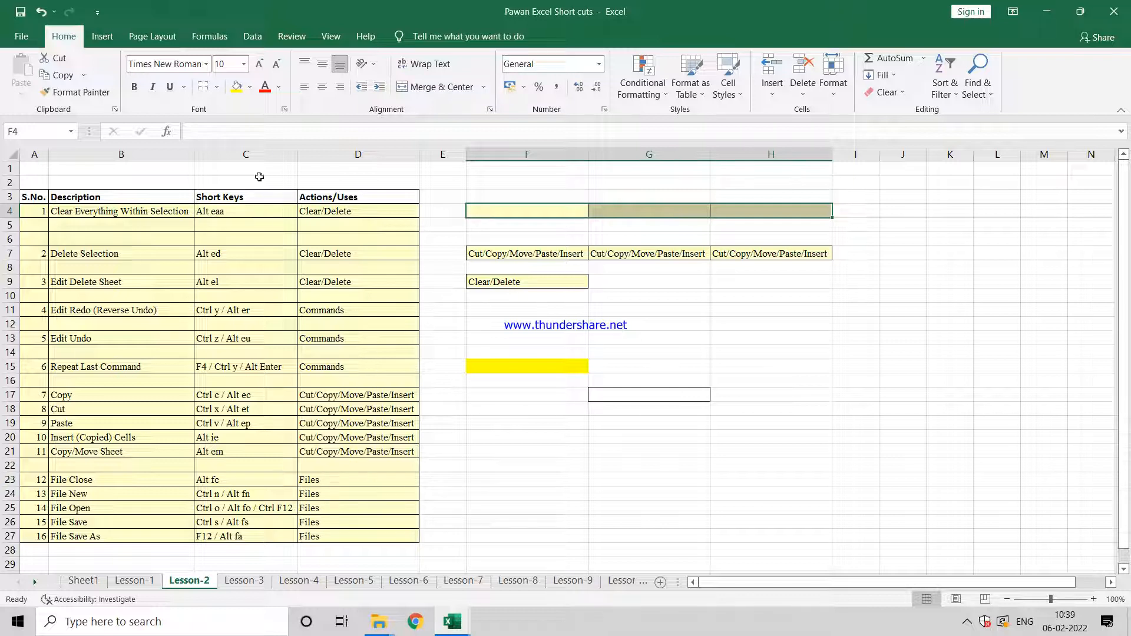
left_click(250, 93)
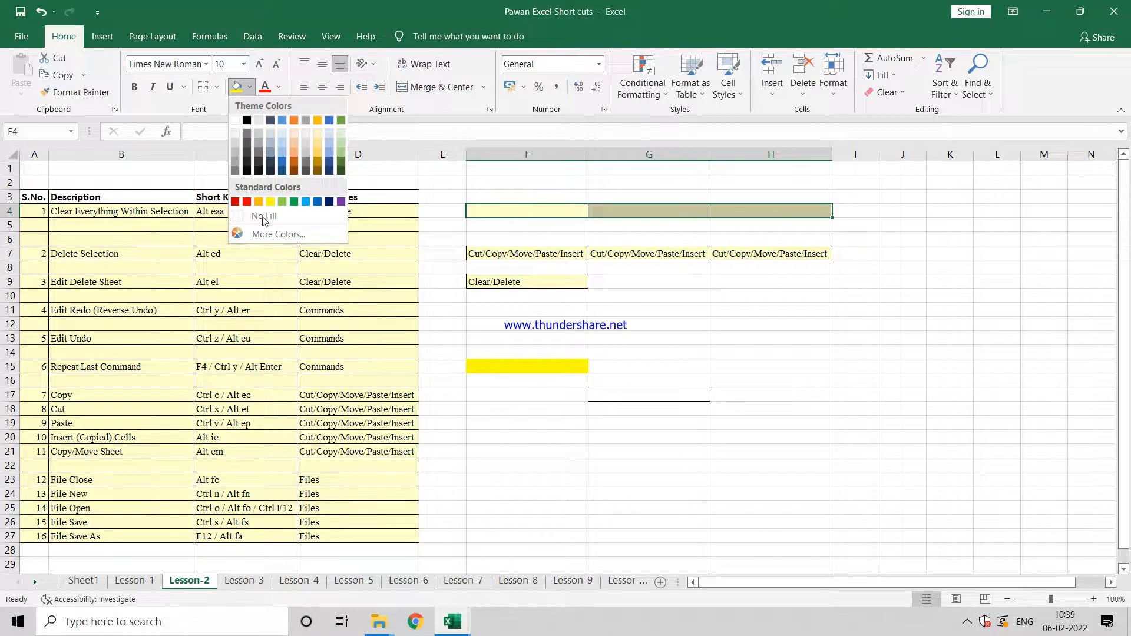
left_click(270, 227)
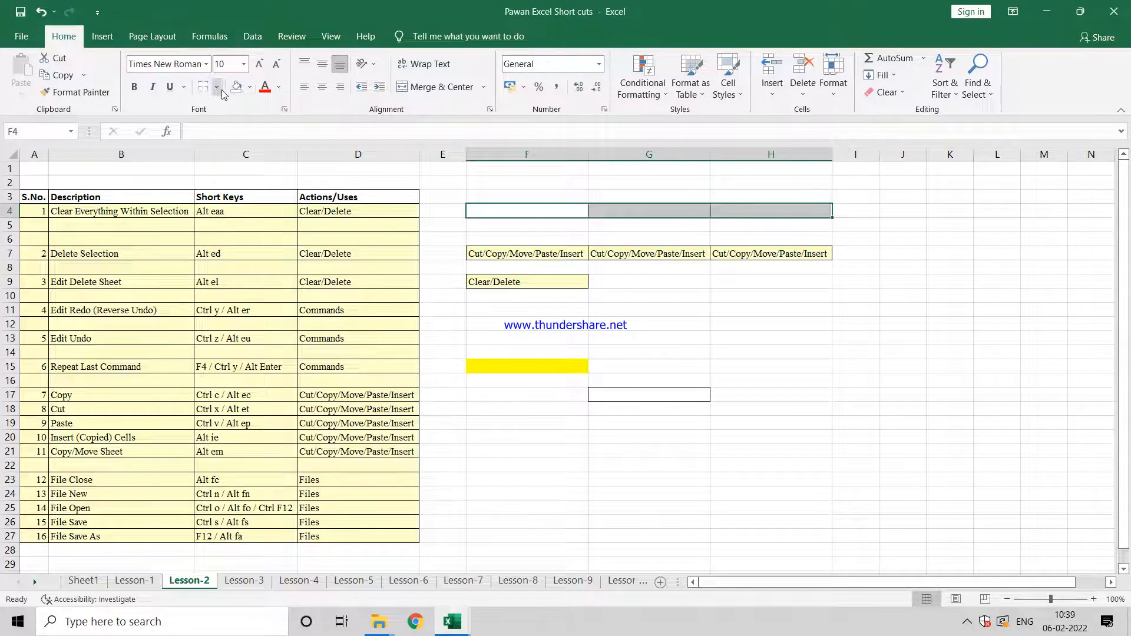
Step: Remove all borders from cells F4:H4
left_click(518, 250)
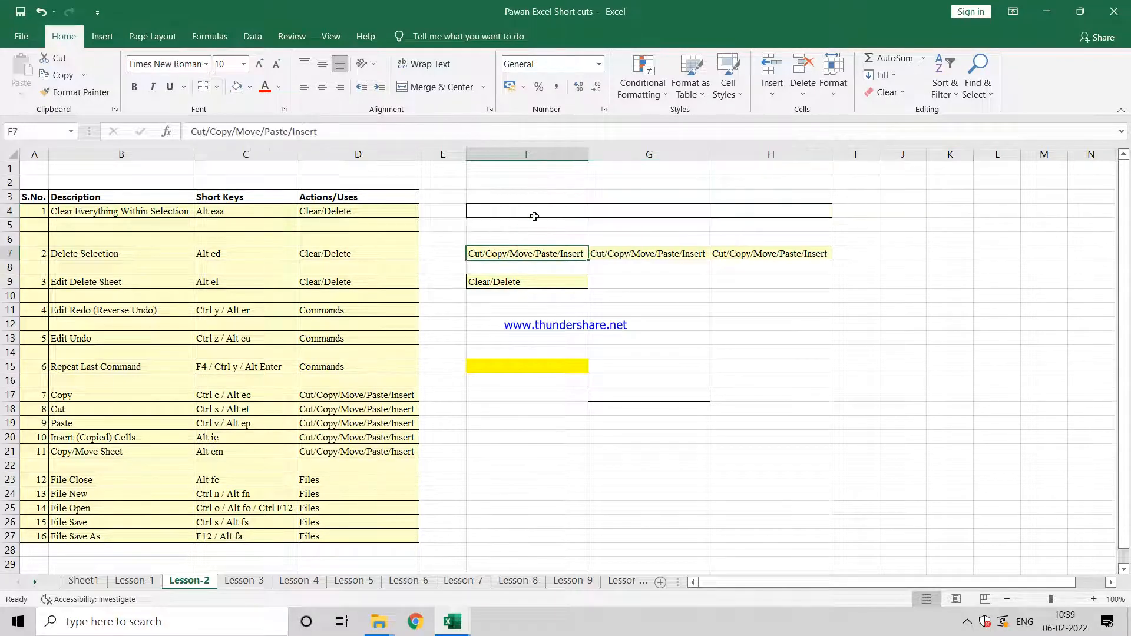
left_click(534, 216)
key("shift+Right")
key("shift+Right")
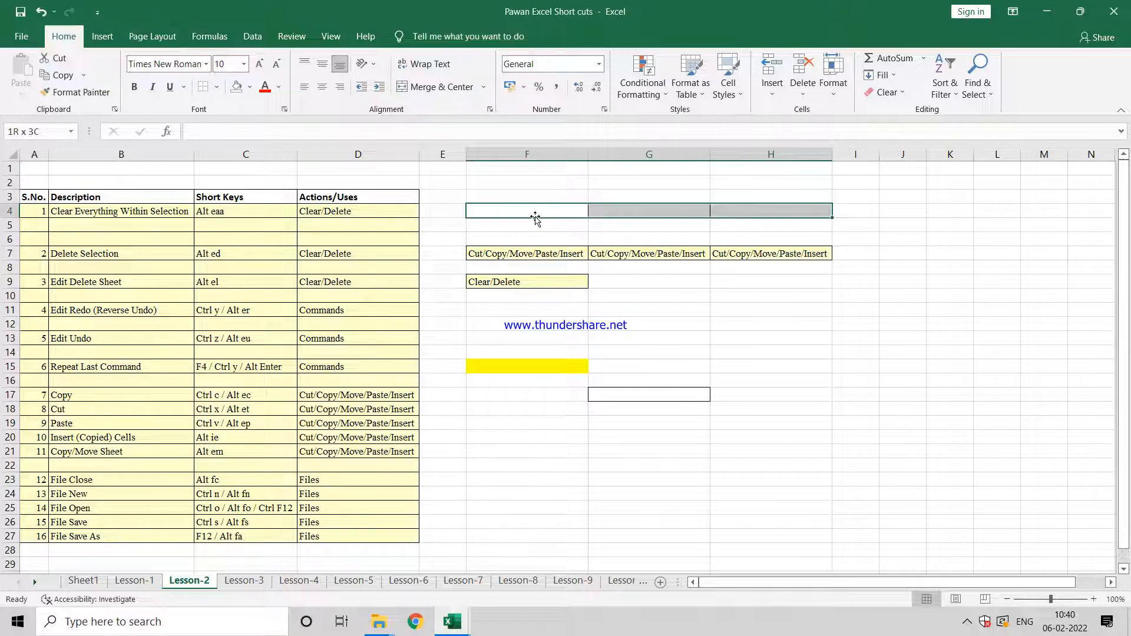
left_click(217, 87)
left_click(232, 201)
left_click(524, 213)
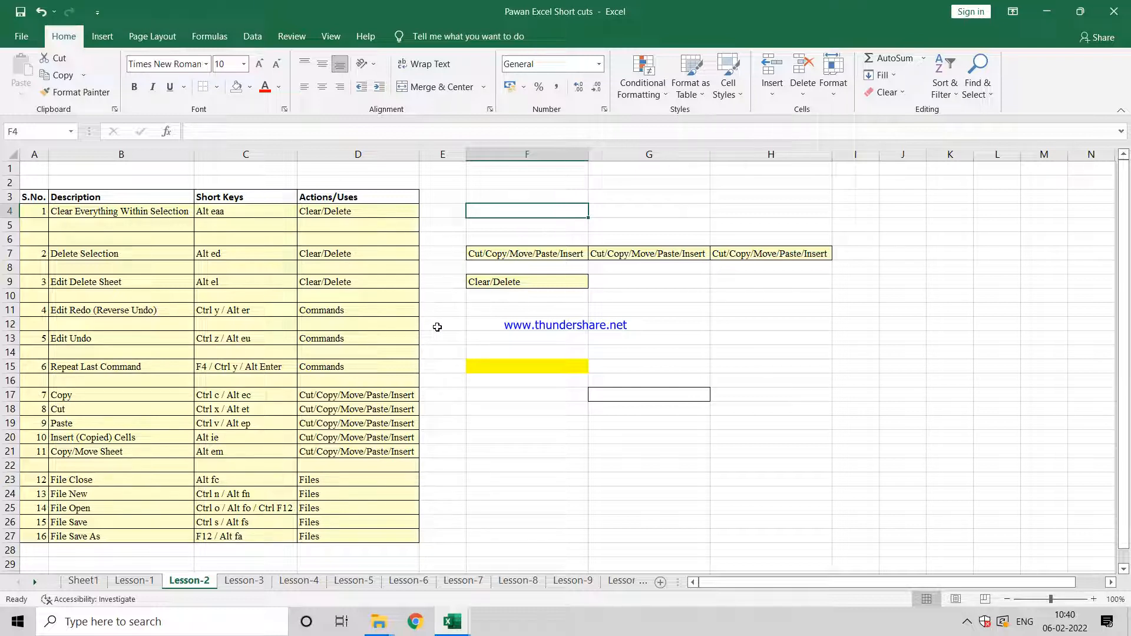
Step: Undo the border, fill and content removals in cells F4:H4
left_click(495, 340)
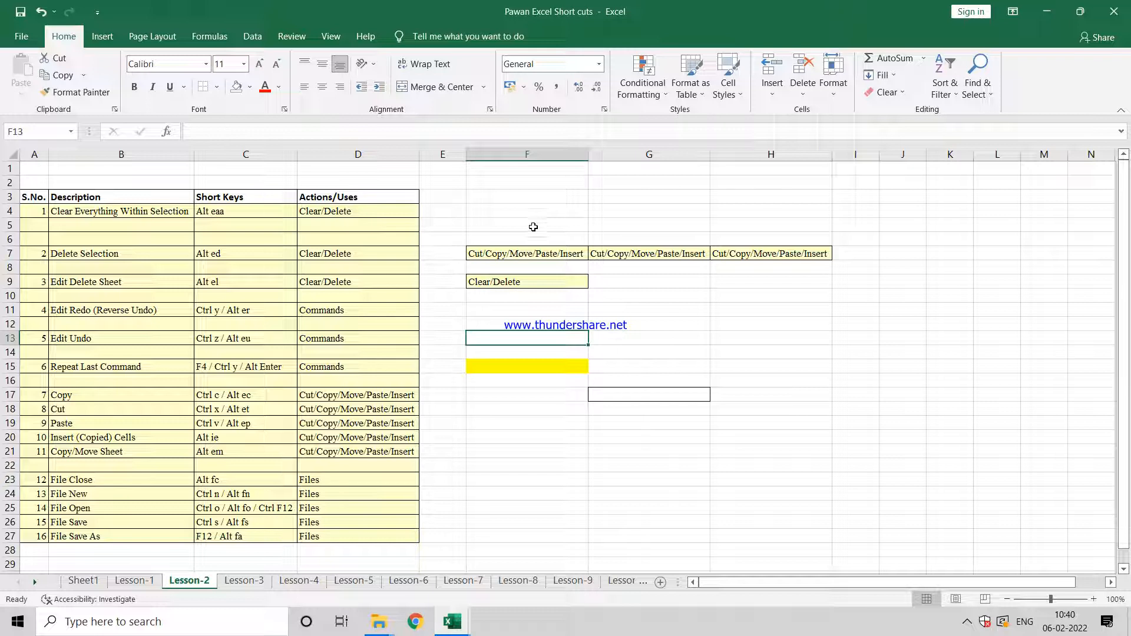
key("ctrl+z")
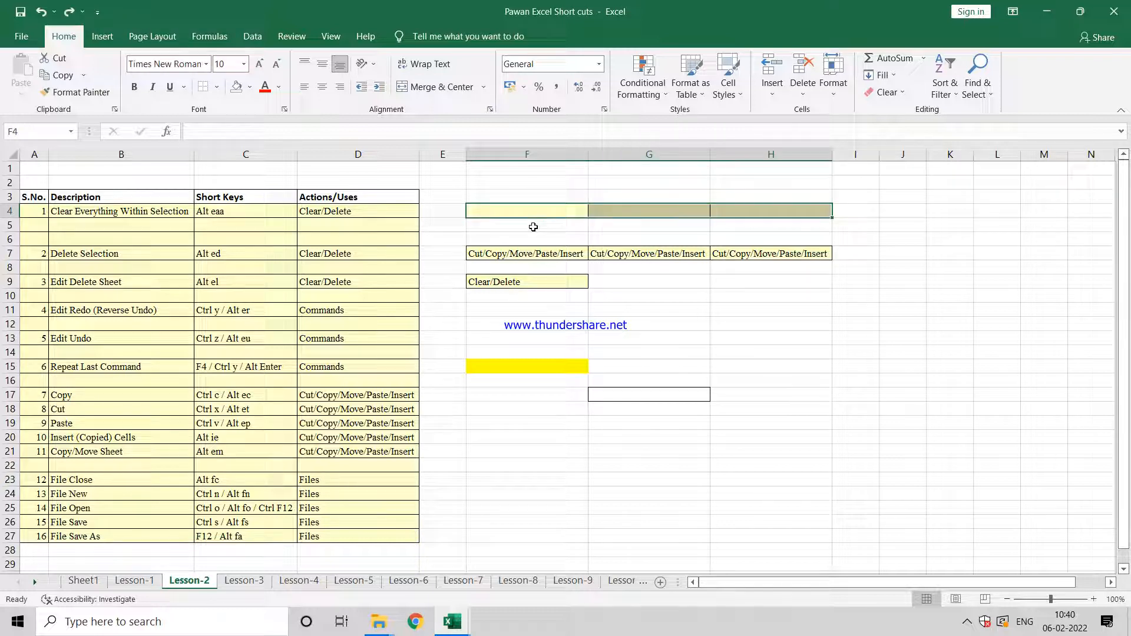
key("ctrl+y")
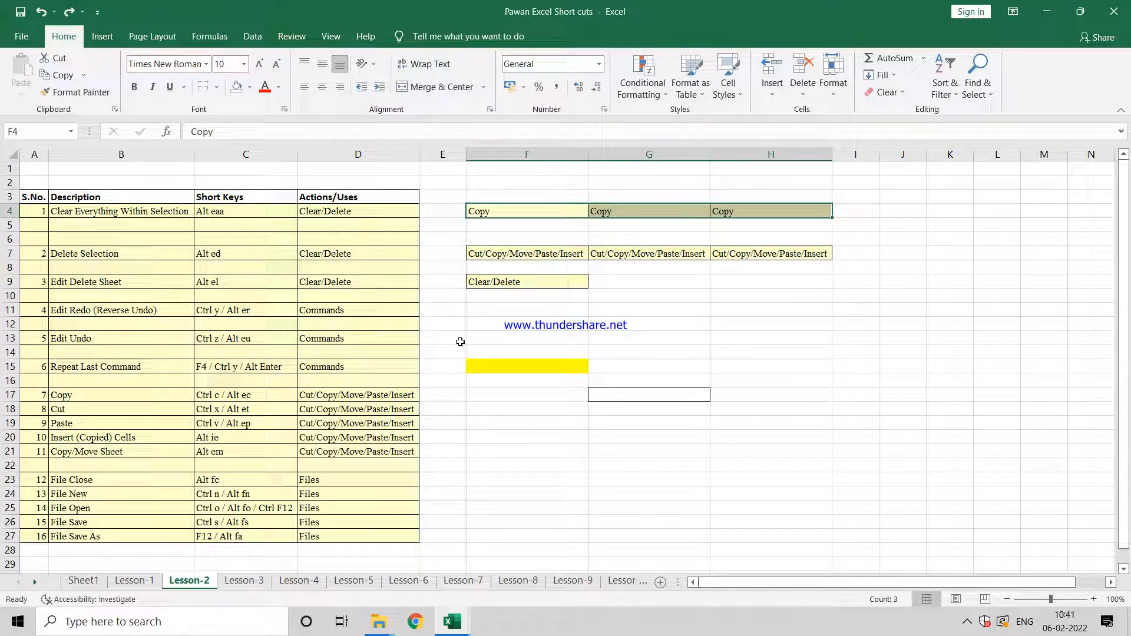
Step: Fill cell F13 with the standard light green color
left_click(478, 339)
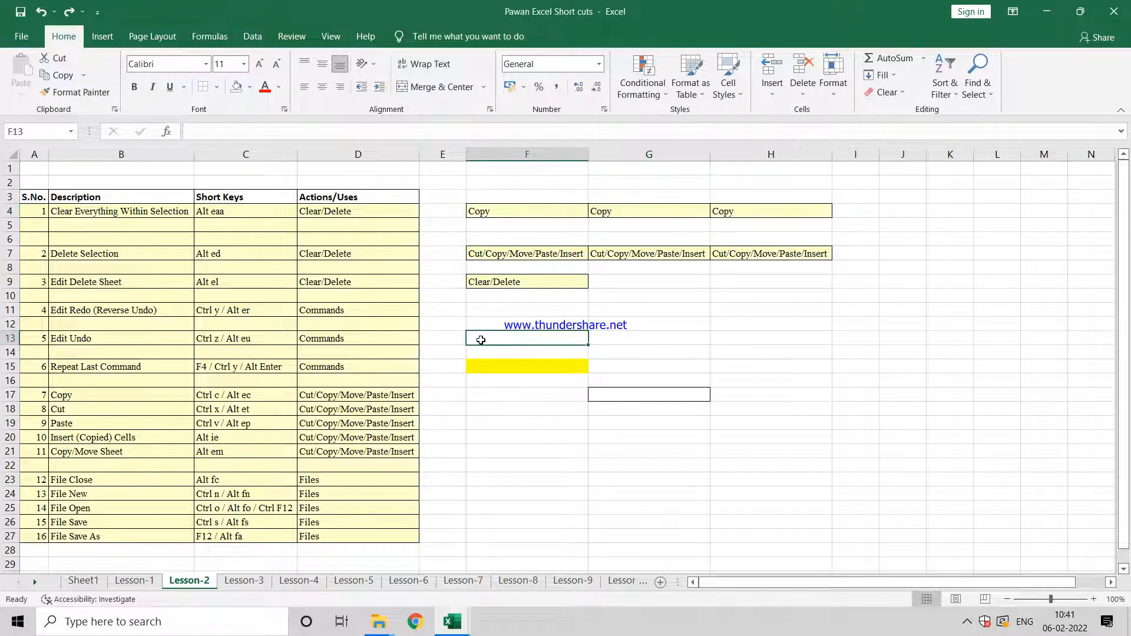
left_click(249, 87)
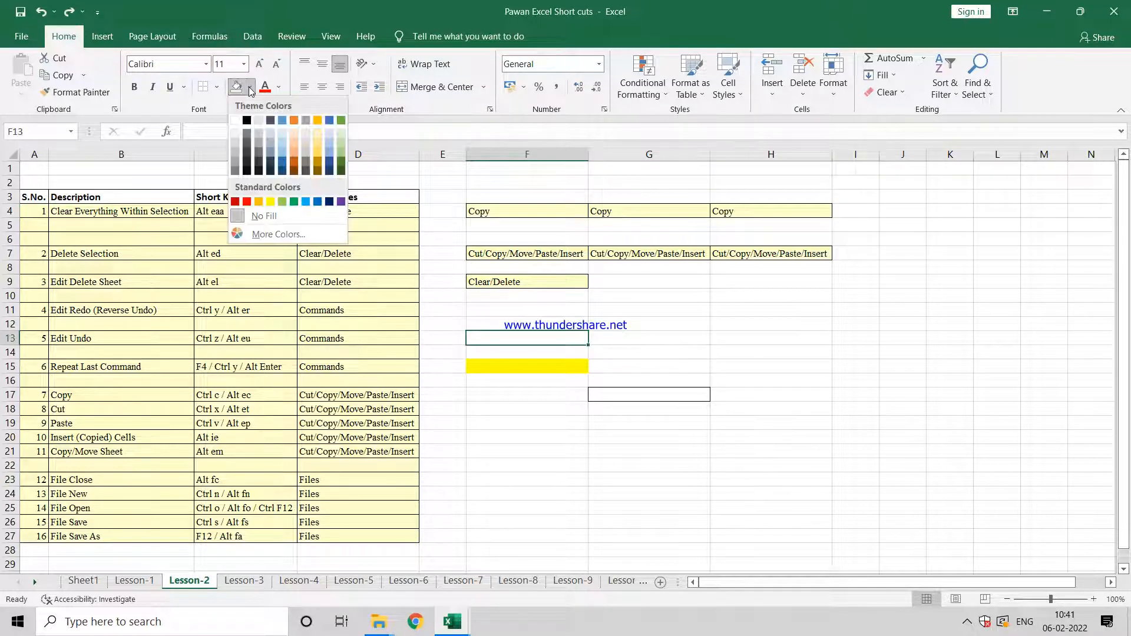
left_click(282, 202)
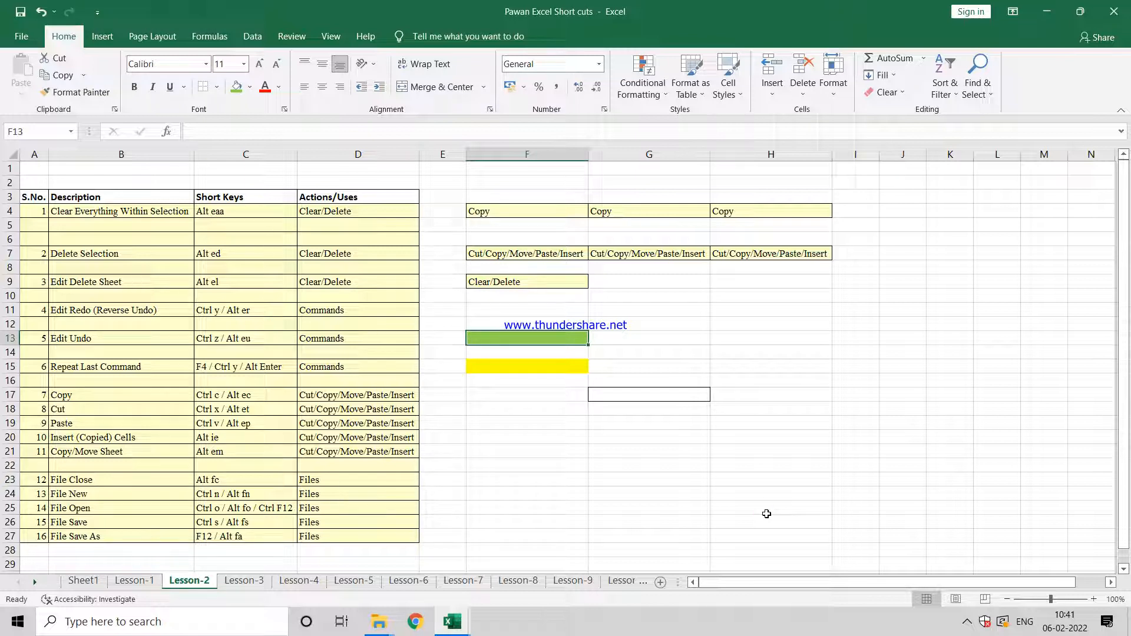
key("Left")
key("Left")
key("Right")
key("Right")
key("alt")
key("e")
key("r")
key("alt+e")
key("r")
key("alt+e")
key("r")
left_click_drag(766, 513, 735, 480)
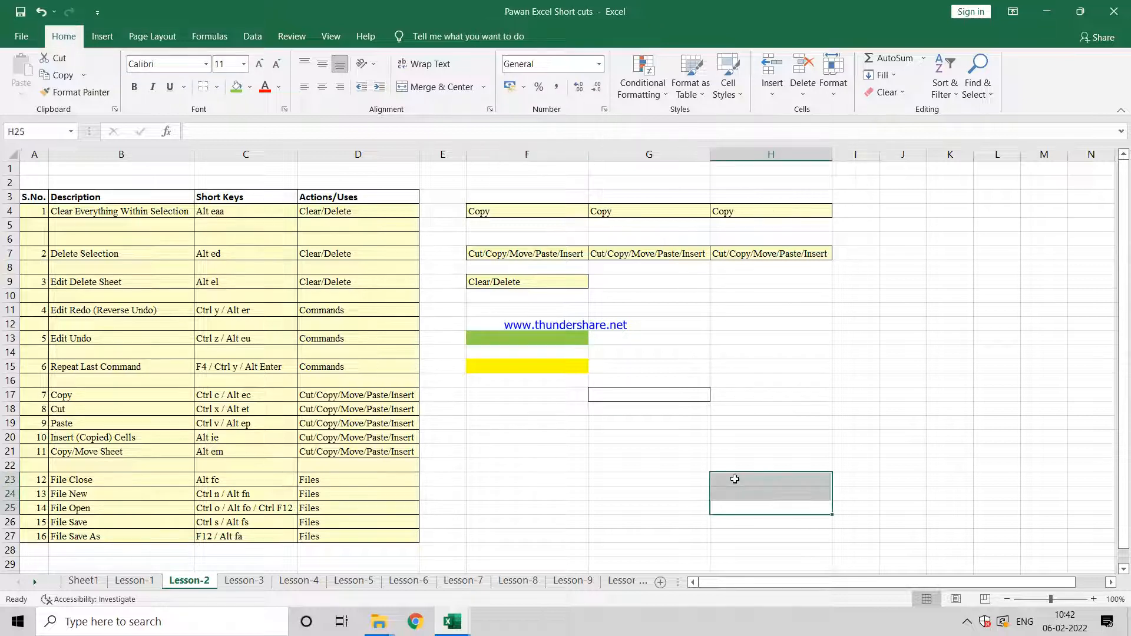
left_click(652, 408)
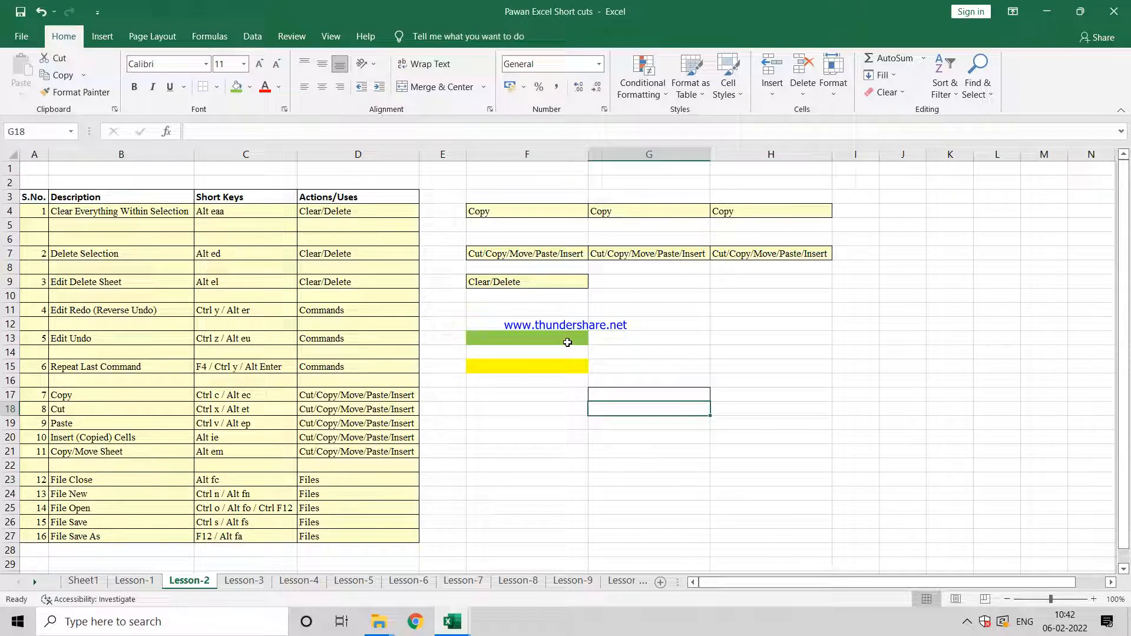
Step: Delete only the contents of the sample cells F4:H4
left_click(567, 342)
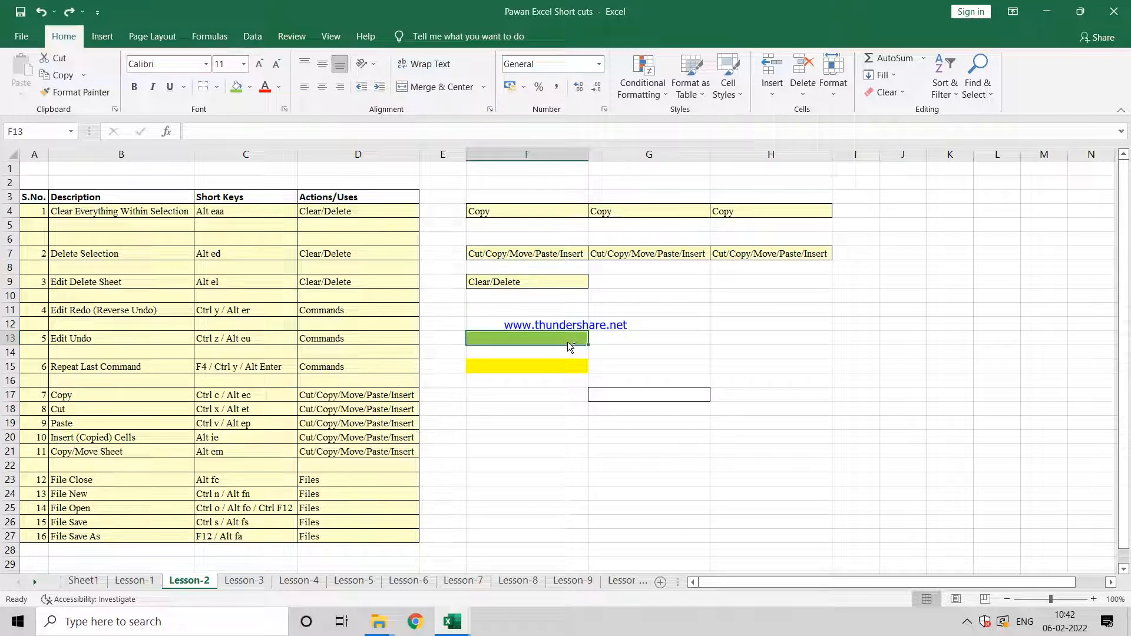
key("Up")
key("Up")
key("Up")
key("Up")
key("Up")
key("Up")
key("Up")
key("Up")
key("Up")
key("shift+Right")
key("shift+Right")
key("ctrl+c")
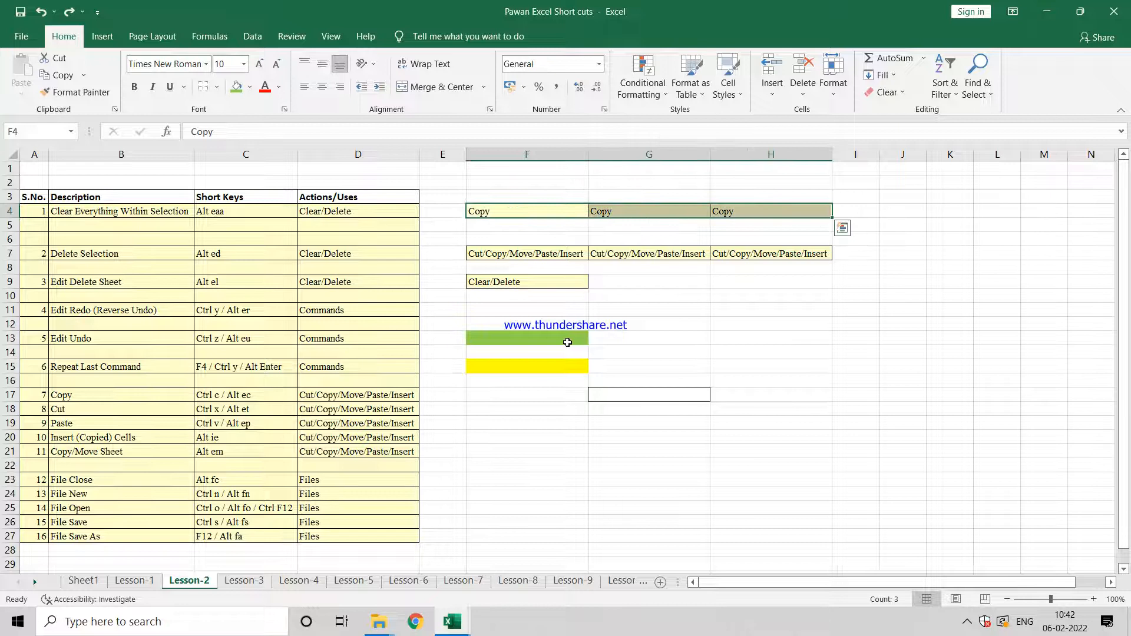
key("Delete")
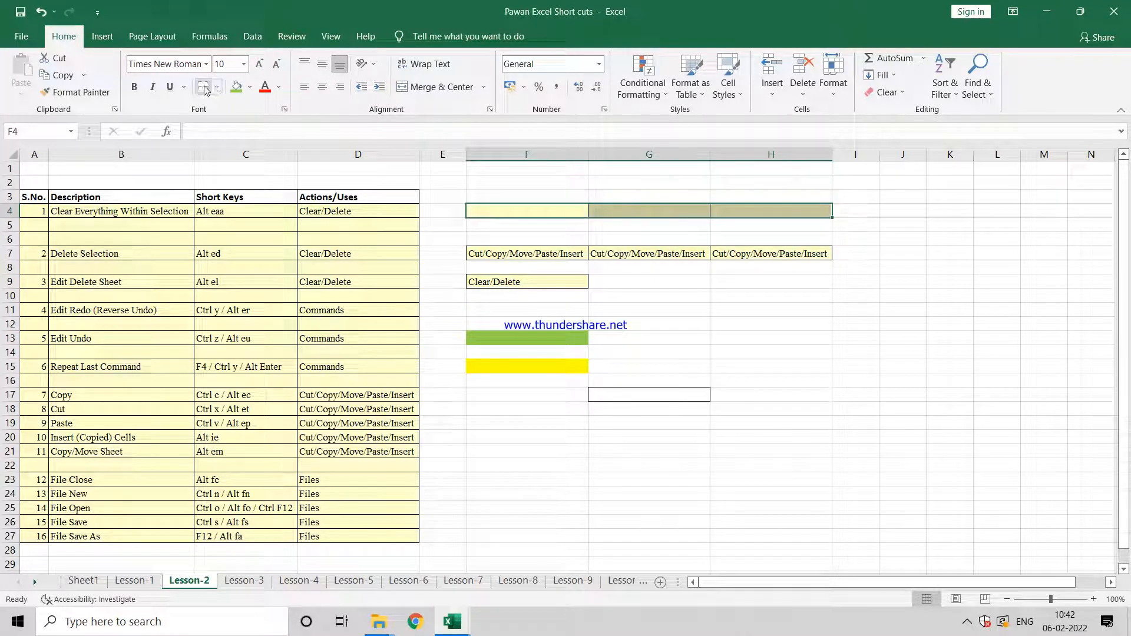
Step: Strip the borders and fill color from cells F4:H4, and undo the removals including the deleted contents
left_click(249, 88)
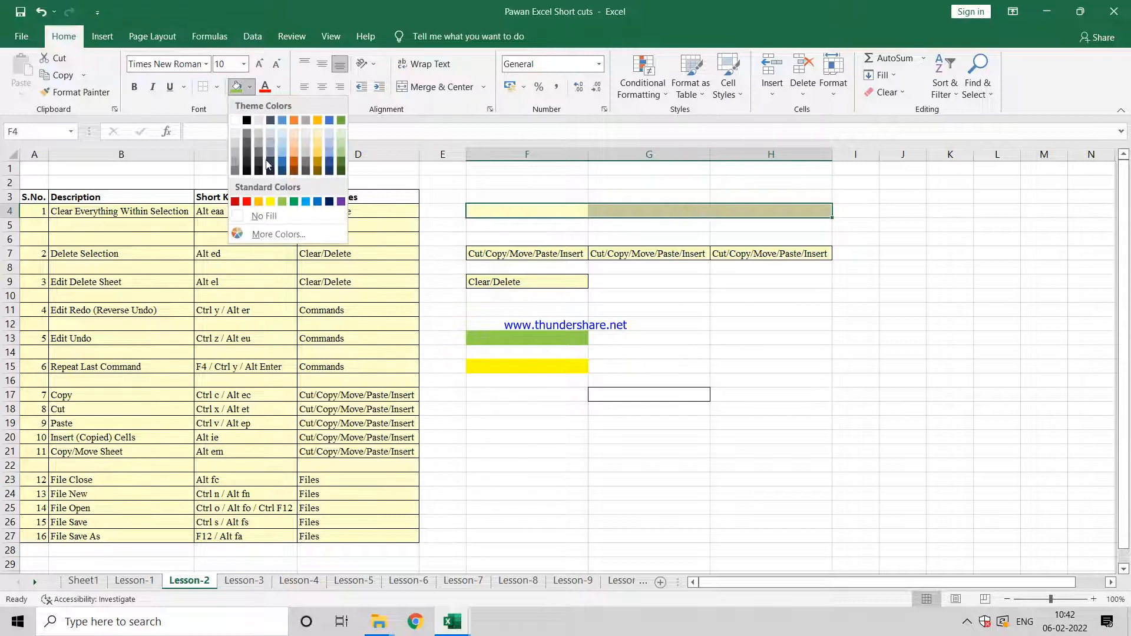
key("shift+Right")
key("shift+Right")
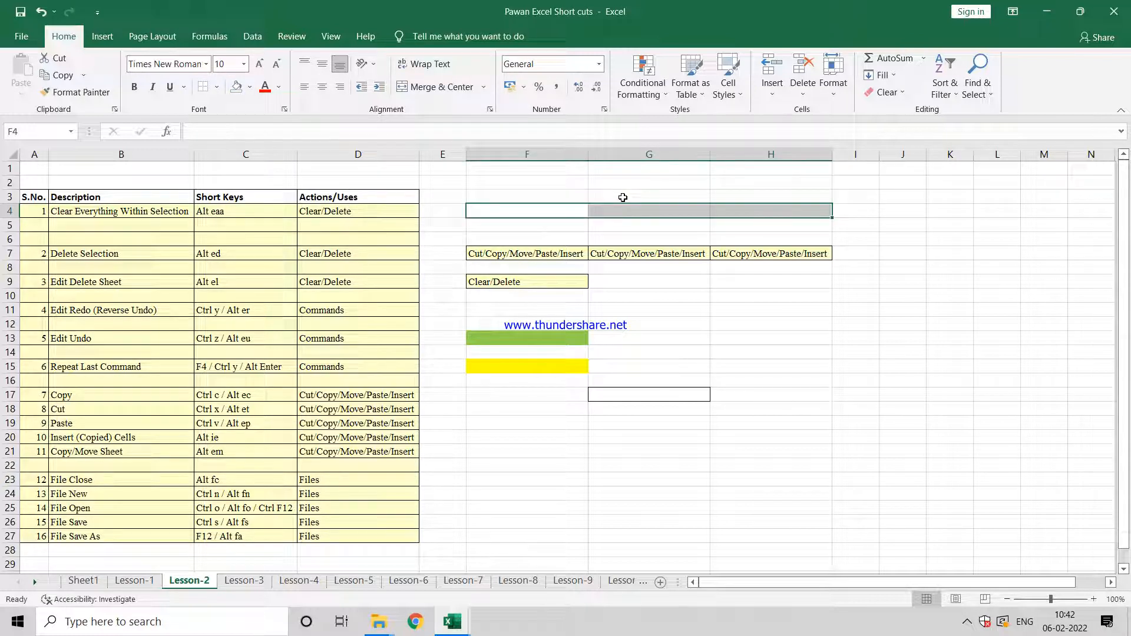
key("ctrl+v")
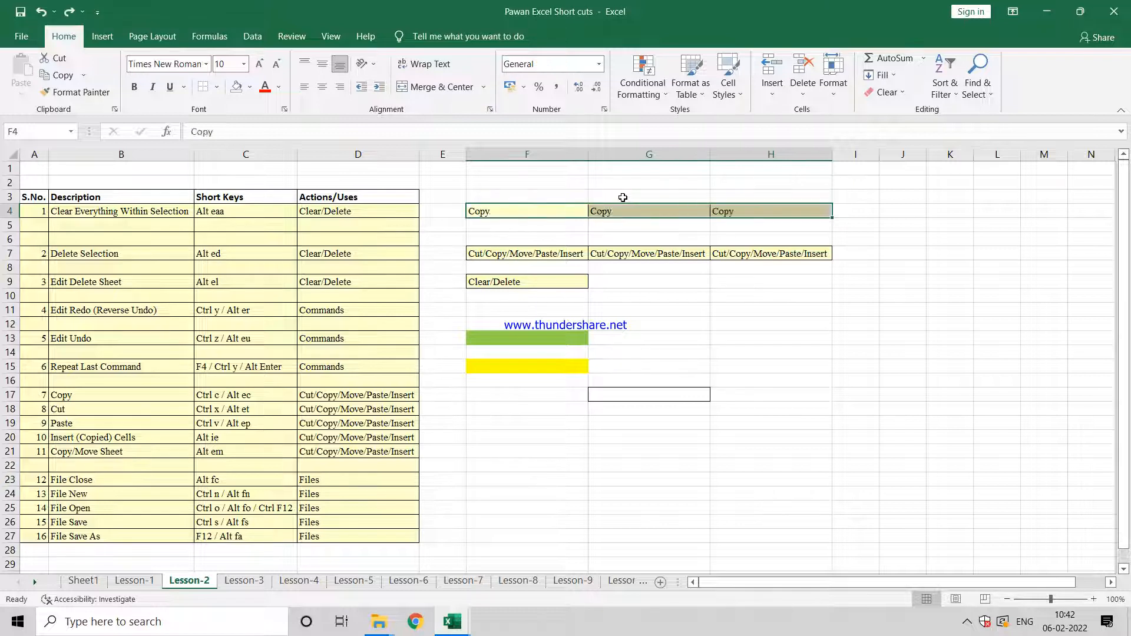
Step: Clear contents, fill and borders of cells F4:H4 in one operation with Clear All, and undo it
key("alt+e")
key("a")
key("a")
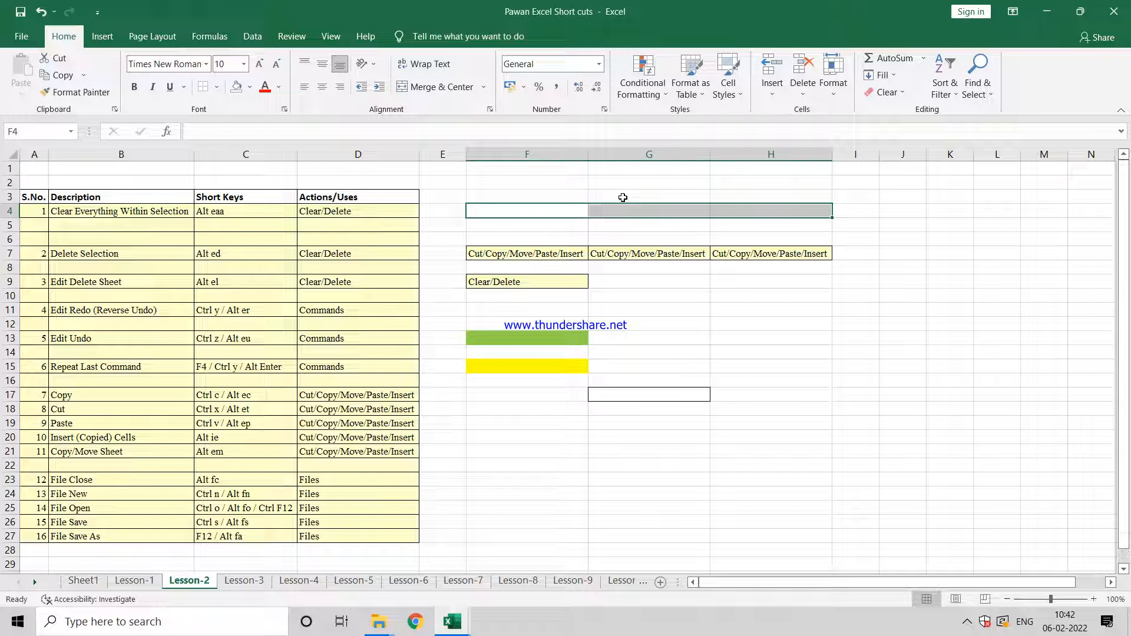
key("ctrl+z")
key("ctrl+z")
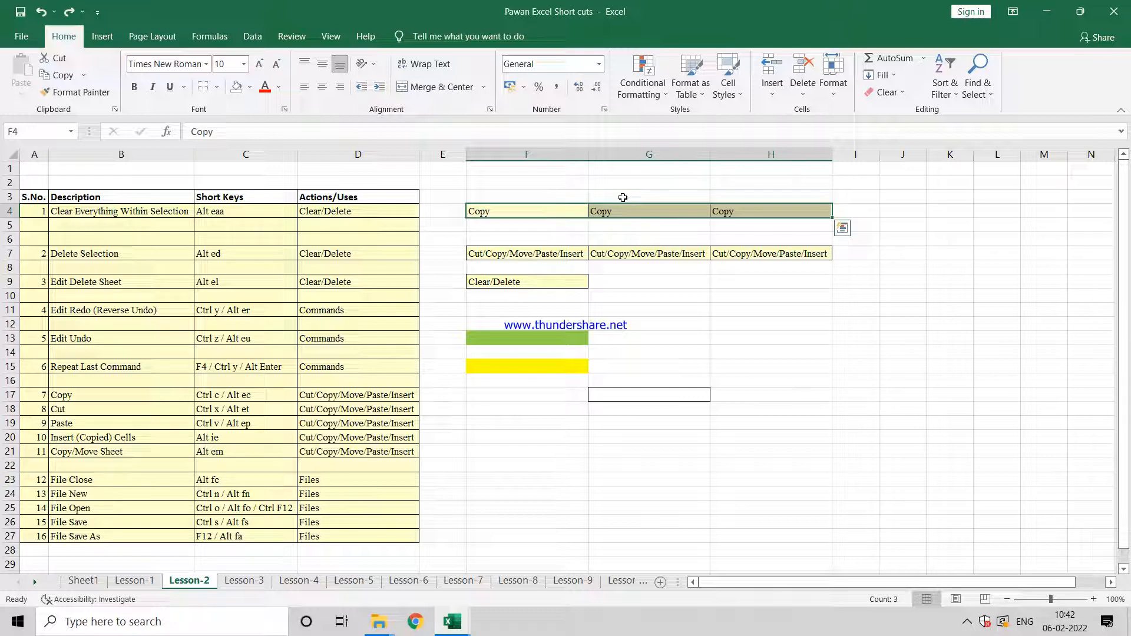
Step: Redo the clearing of cells F4:H4 and undo it again
key("ctrl+y")
key("ctrl+y")
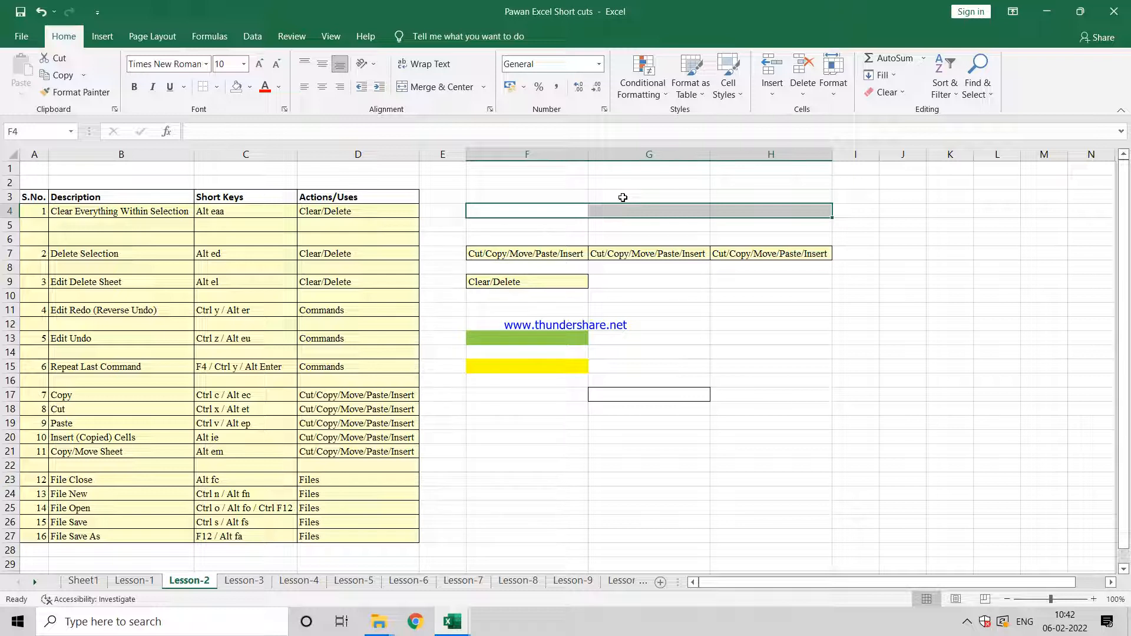
key("ctrl+z")
key("ctrl+z")
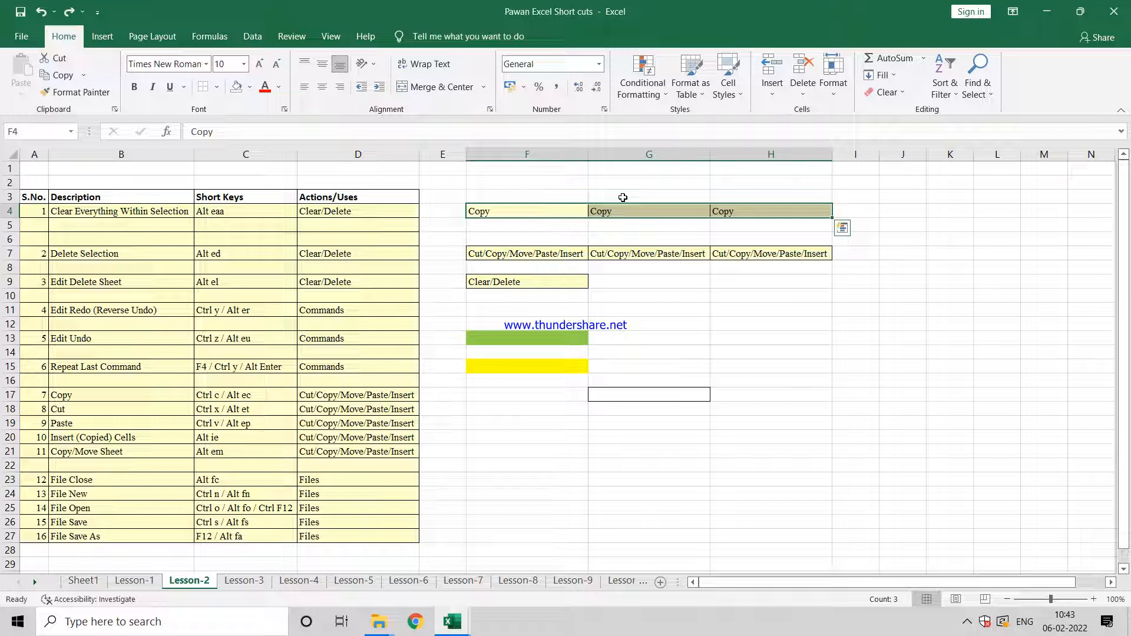
Step: Delete the contents of F4:H4, apply Clear All to the same cells, undo the clearing, and select cell F11
key("Delete")
key("alt+e")
key("a")
key("a")
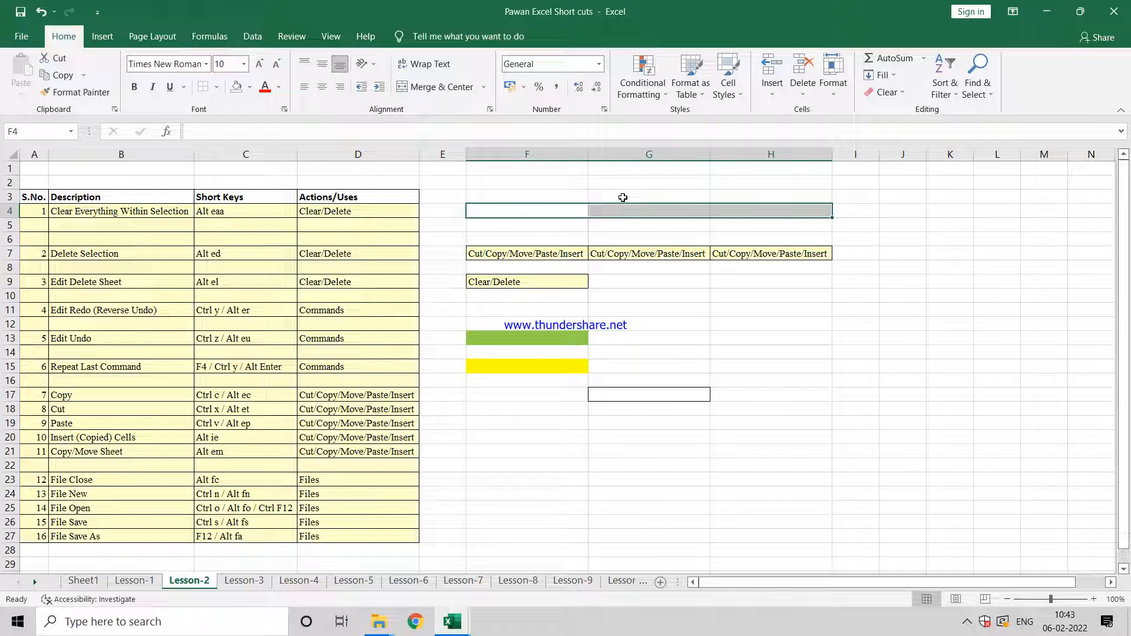
key("ctrl+z")
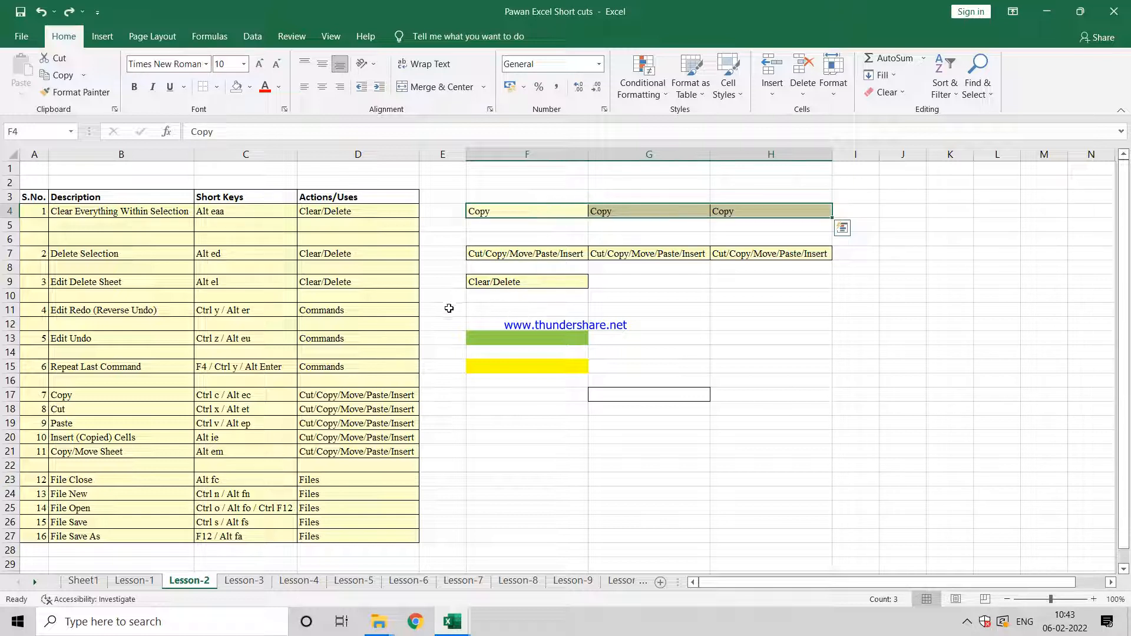
left_click(484, 311)
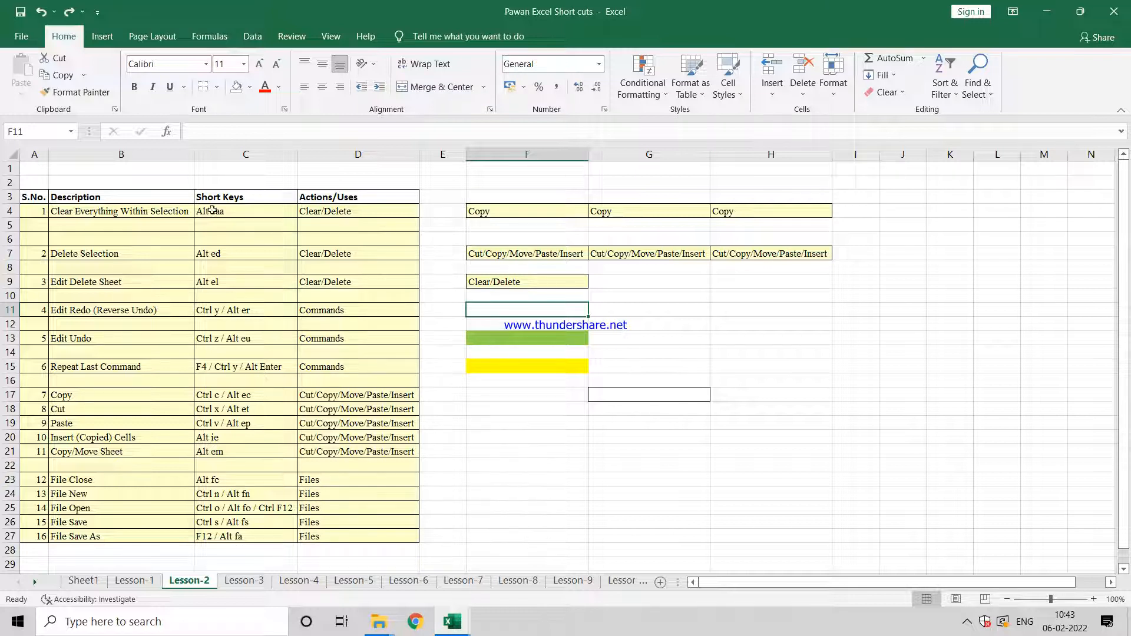
Step: Fill cell F11 with the standard light green color
left_click(251, 88)
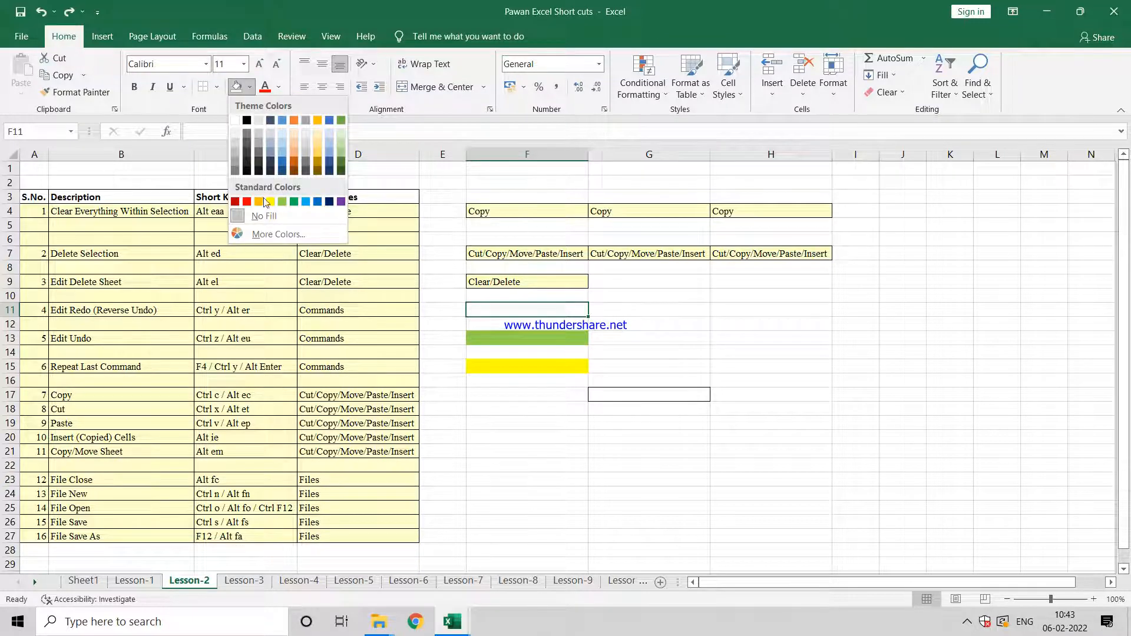
left_click(285, 202)
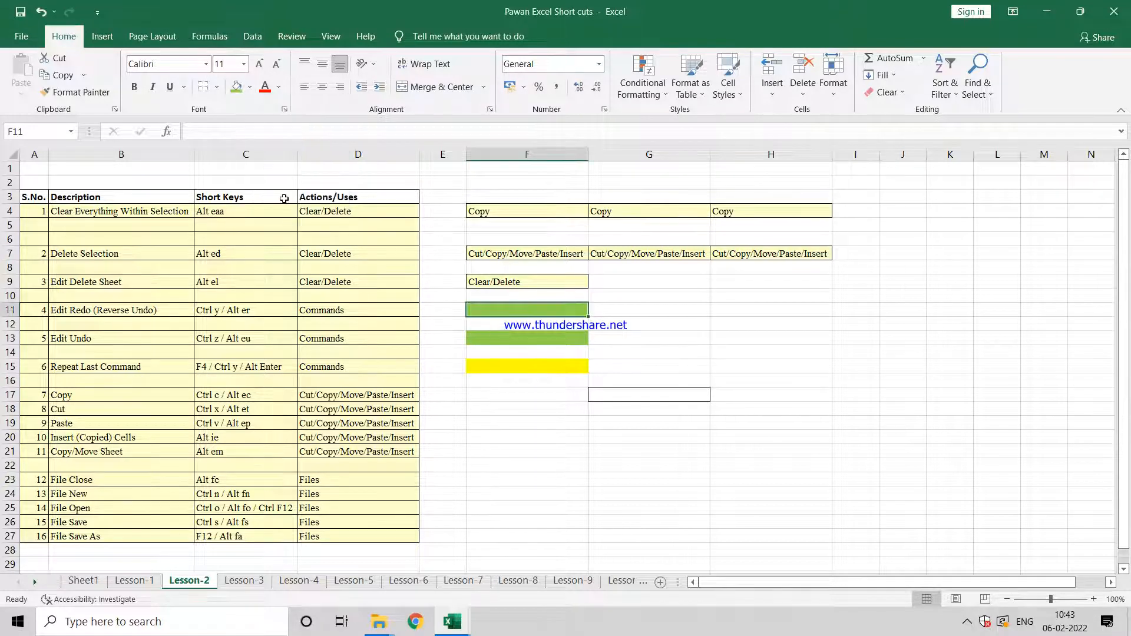
Step: Clear contents, fill and borders of cells F4:G4 in one operation with Clear All
left_click(514, 212)
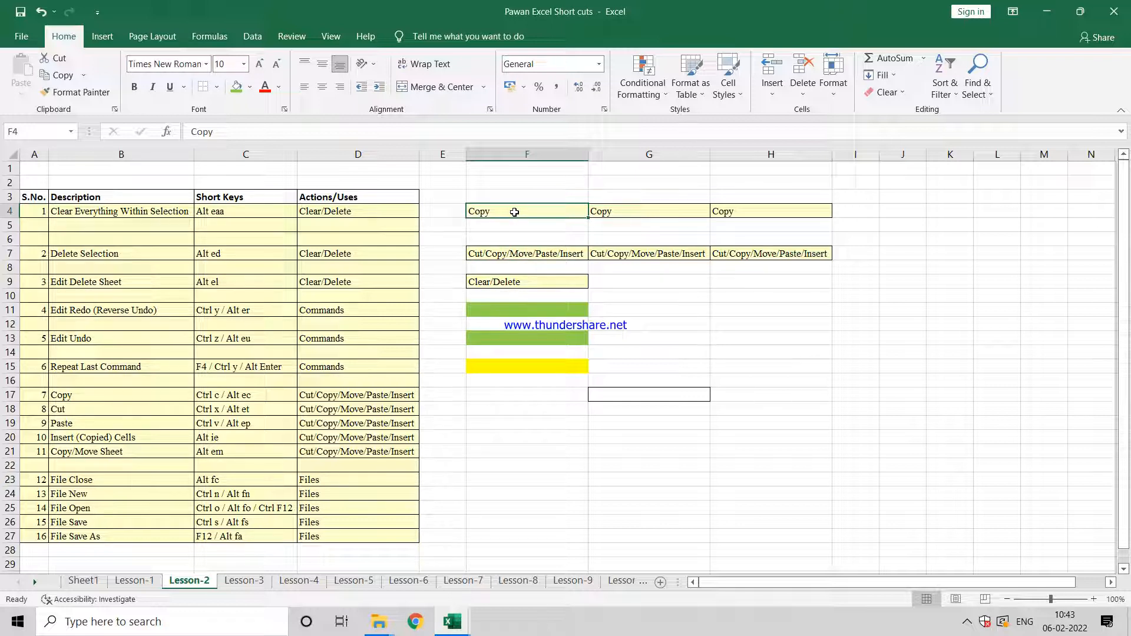
key("shift+Right")
key("ctrl+c")
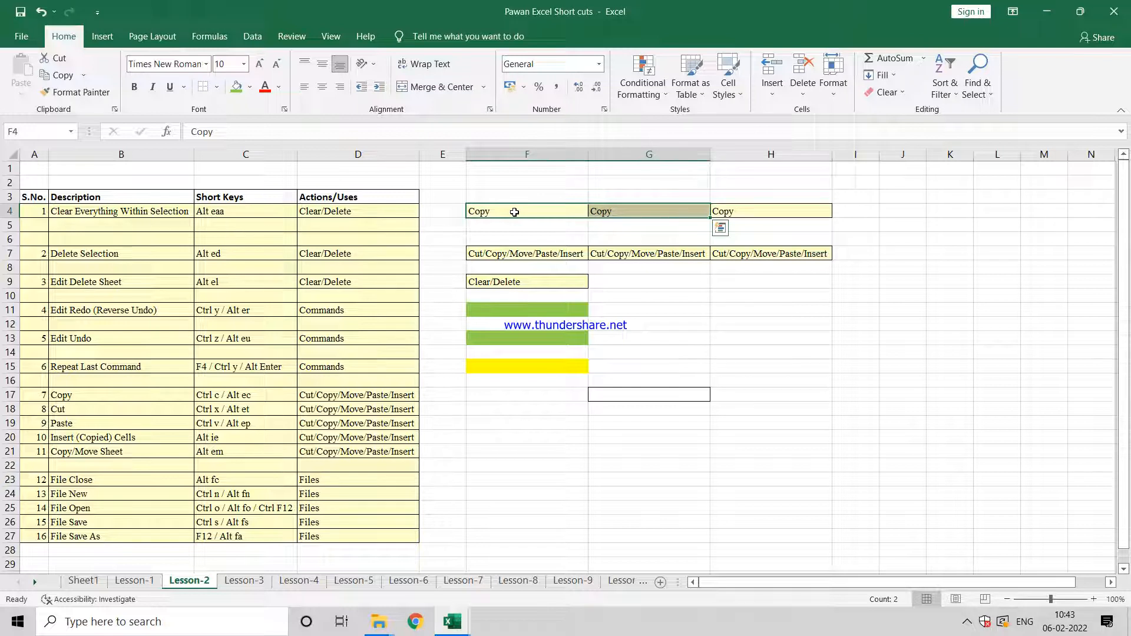
key("alt")
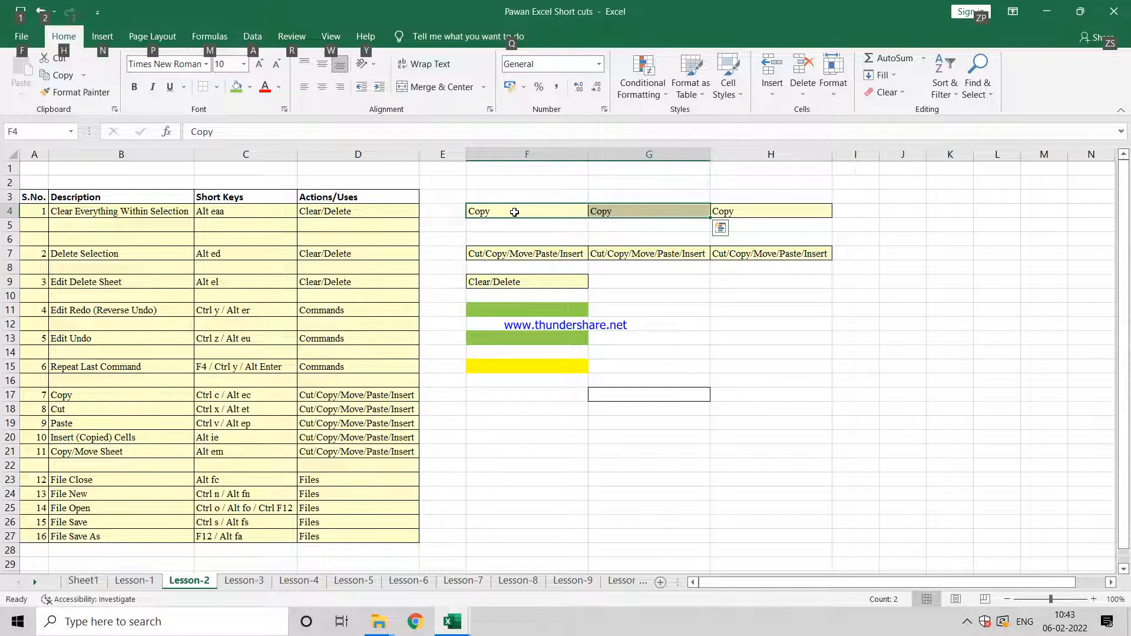
key("e")
key("a")
key("a")
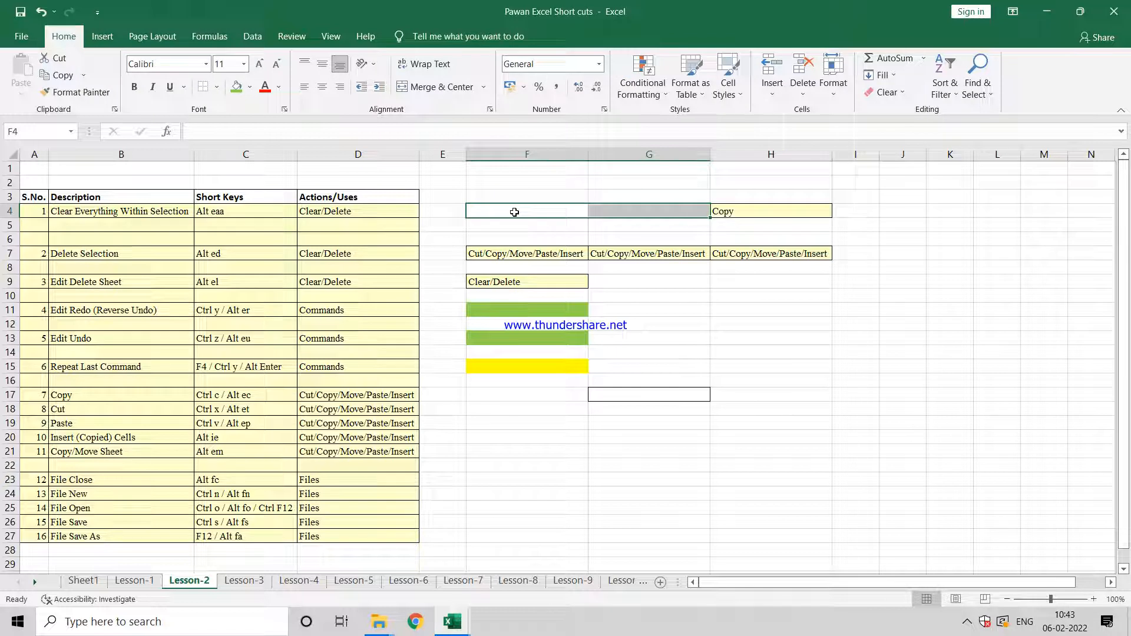
Step: Check the cleared cells in row 4 and undo the clearing of F4:G4
left_click(539, 212)
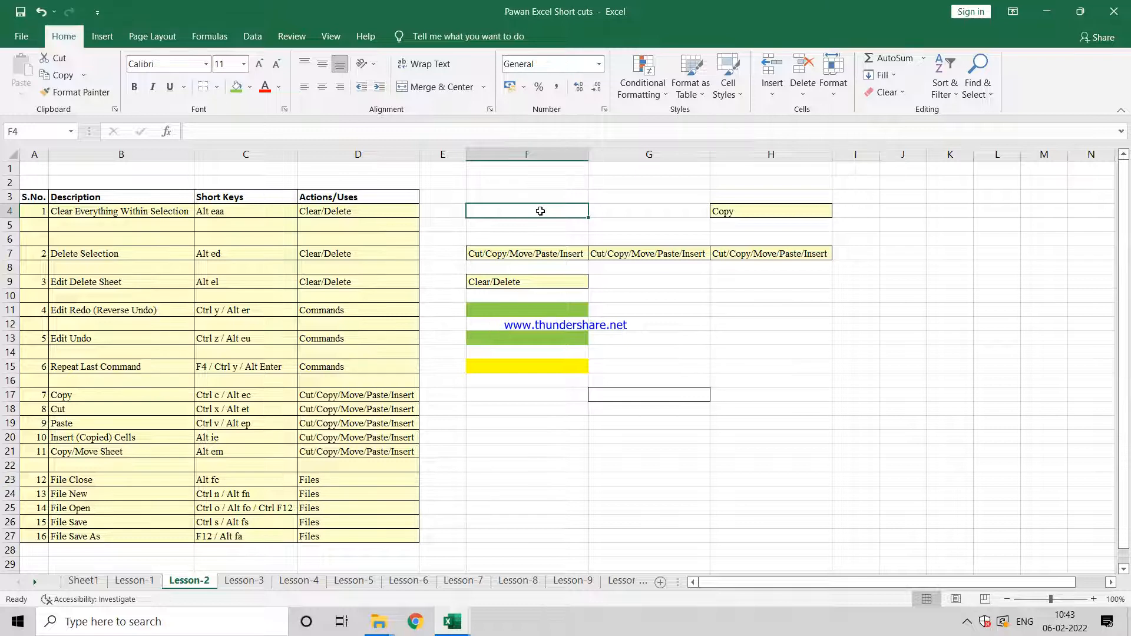
key("Right")
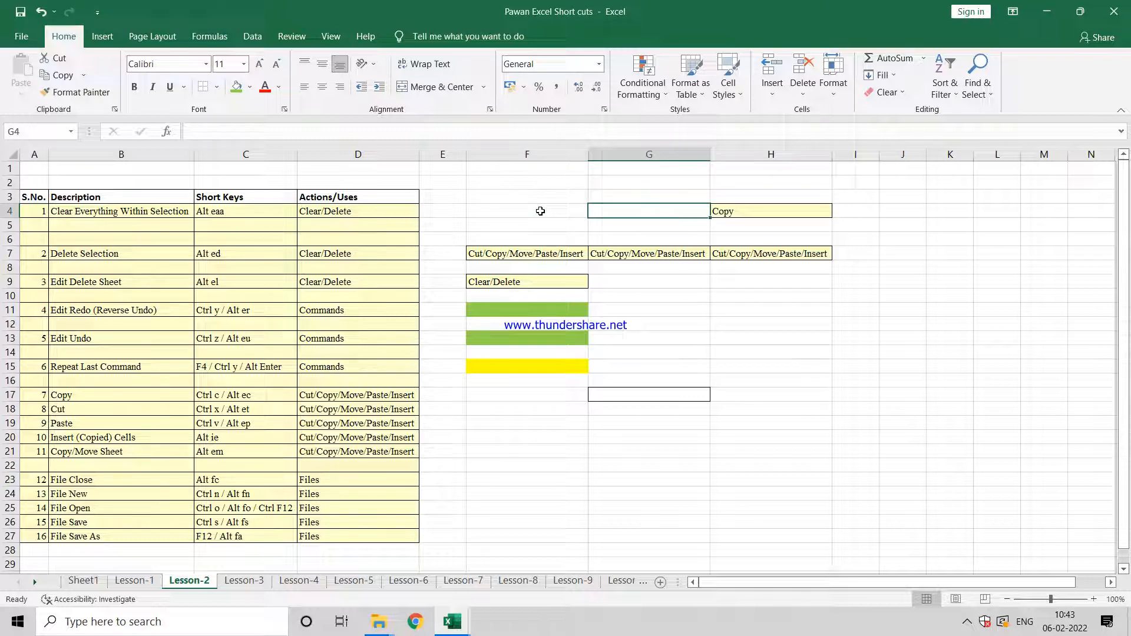
key("Right")
key("Left")
key("Left")
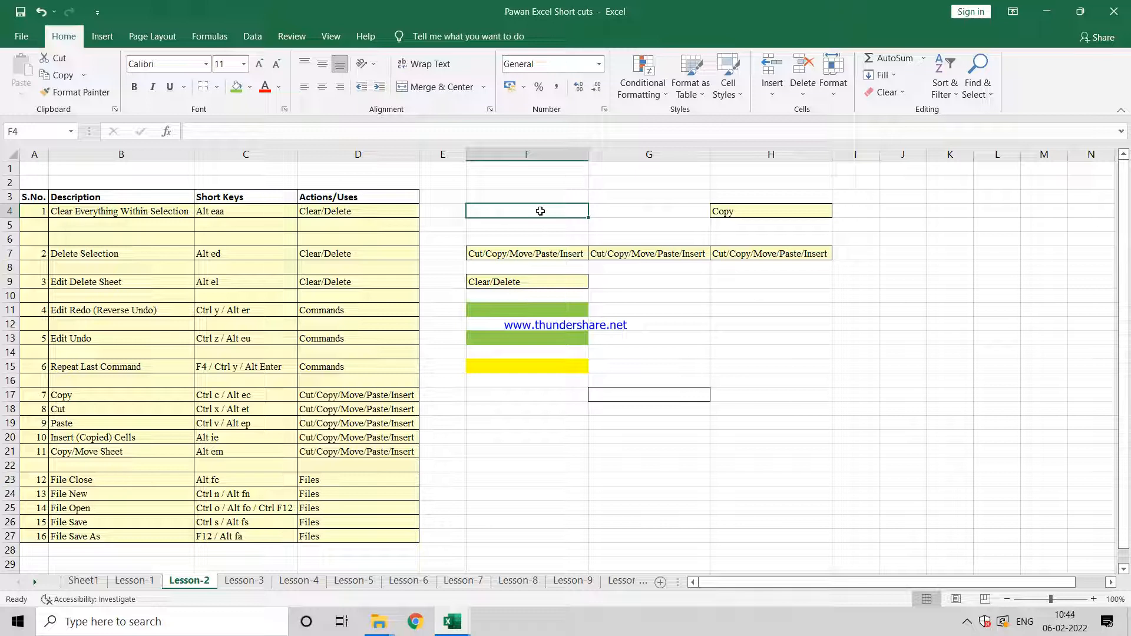
key("shift+Right")
key("ctrl+v")
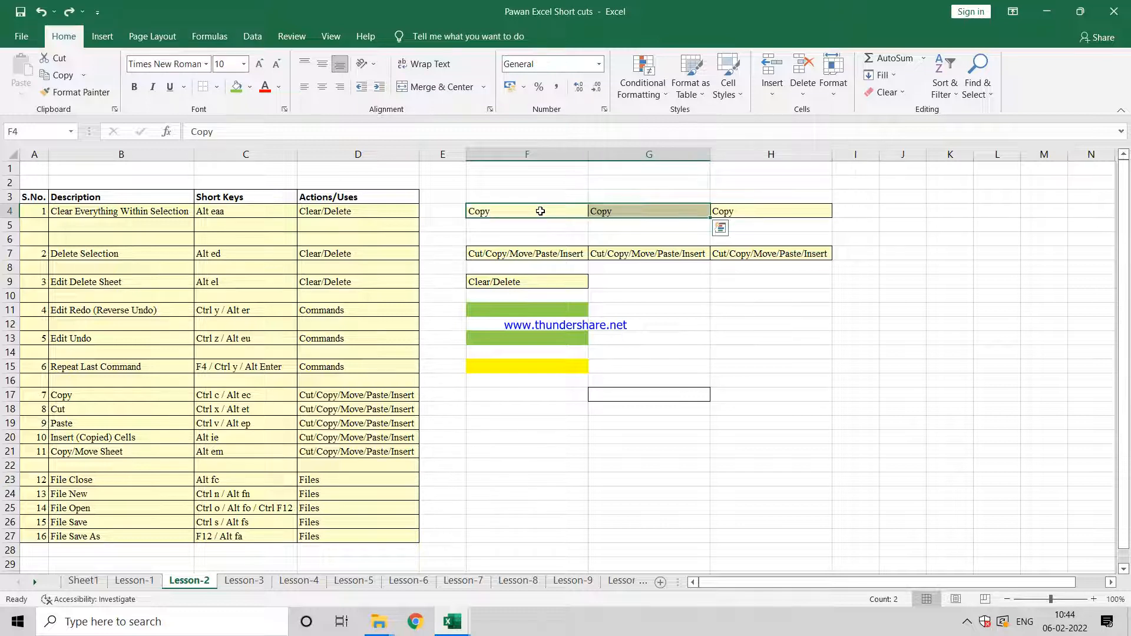
key("ctrl+q")
key("Right")
key("Right")
key("Right")
key("Right")
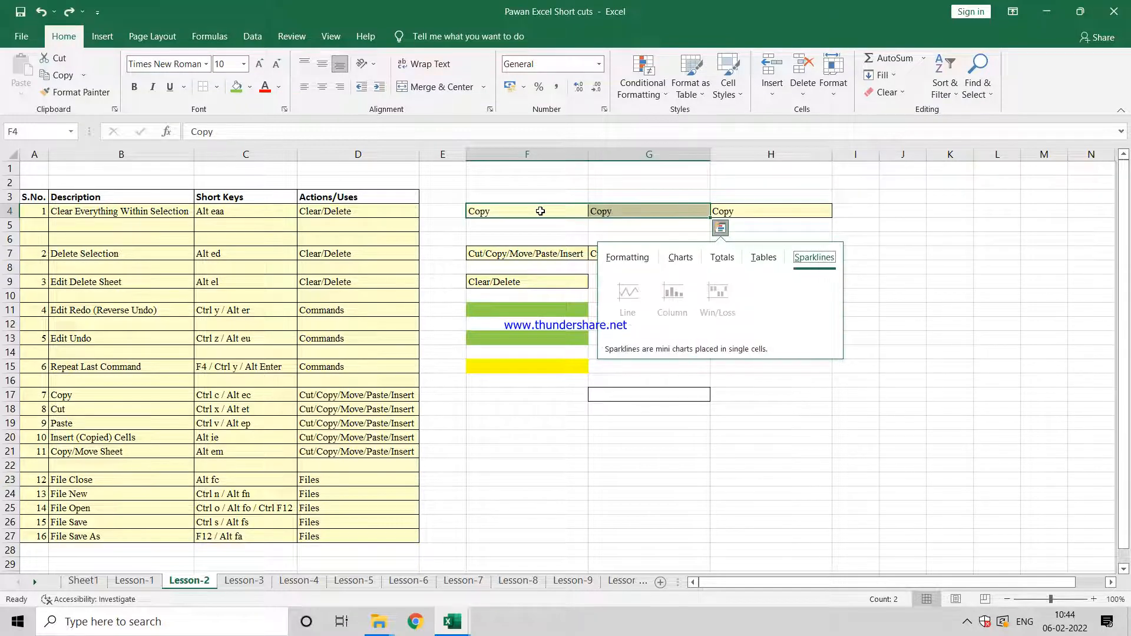
Step: Fill cell F4 with the same light green color
left_click(537, 208)
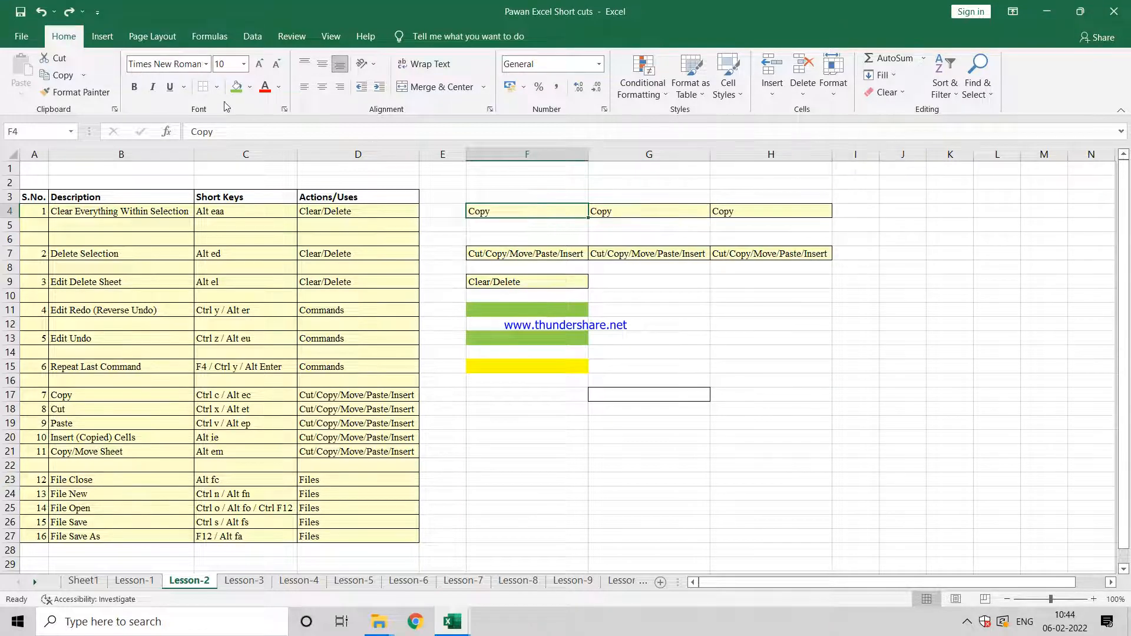
left_click(237, 85)
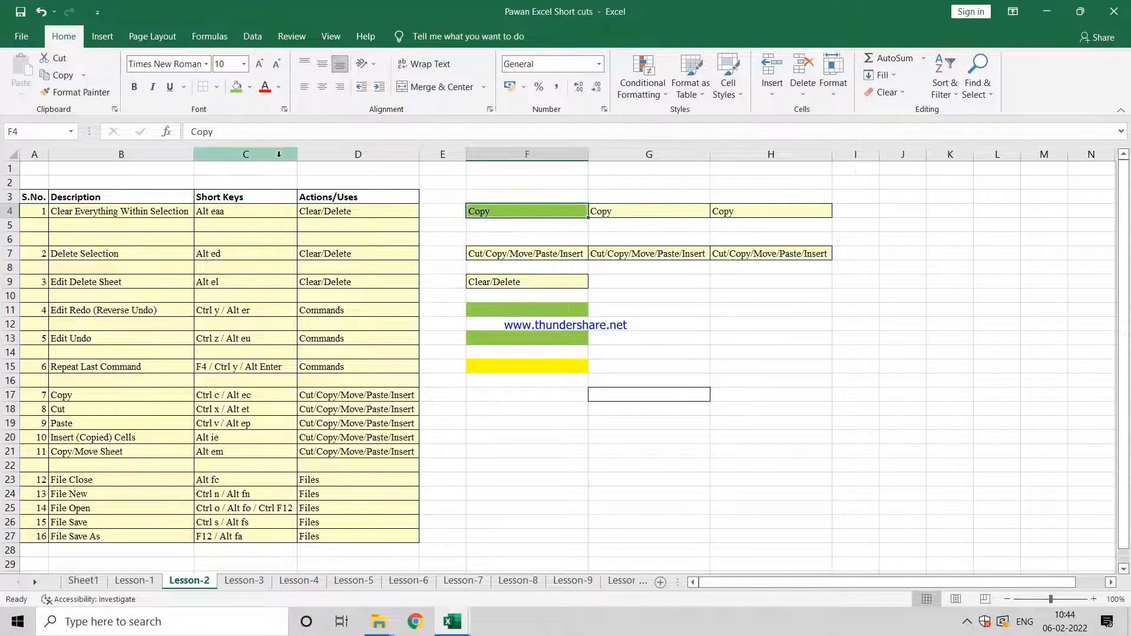
Step: Delete cells F7:G7 with the Shift cells left option, and undo the deletion
key("Down")
key("Down")
key("Down")
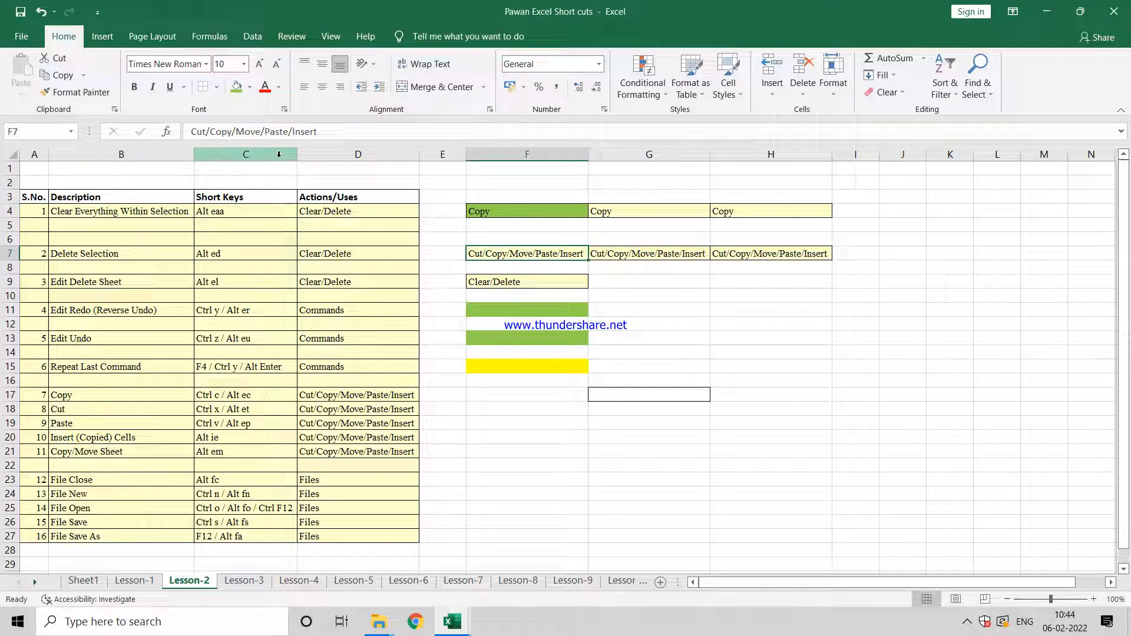
key("shift+Right")
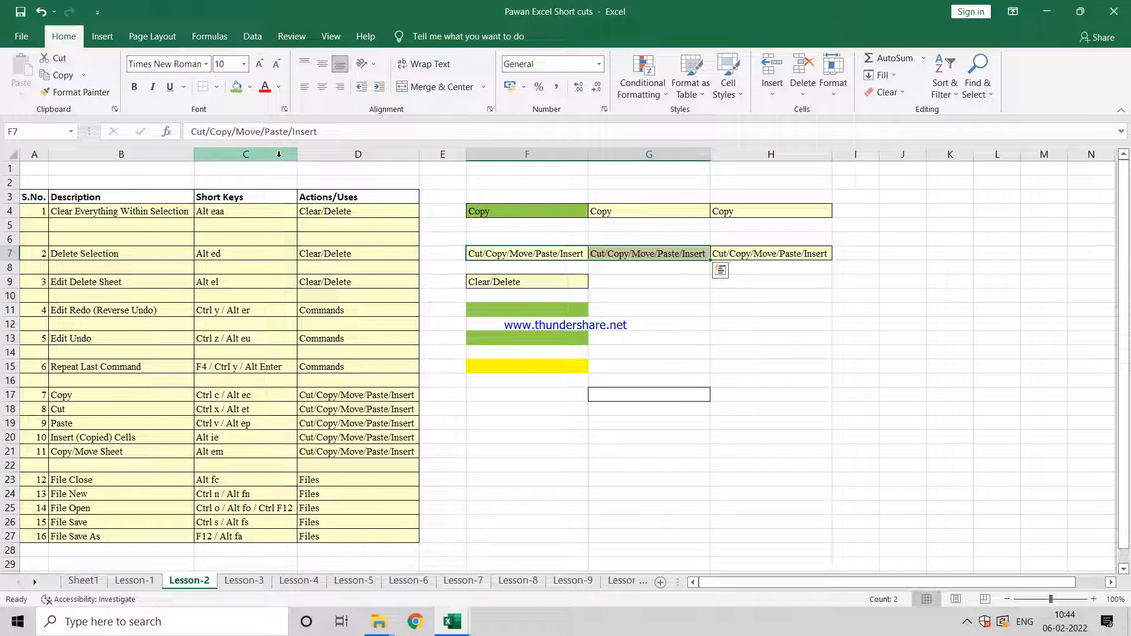
key("alt+d")
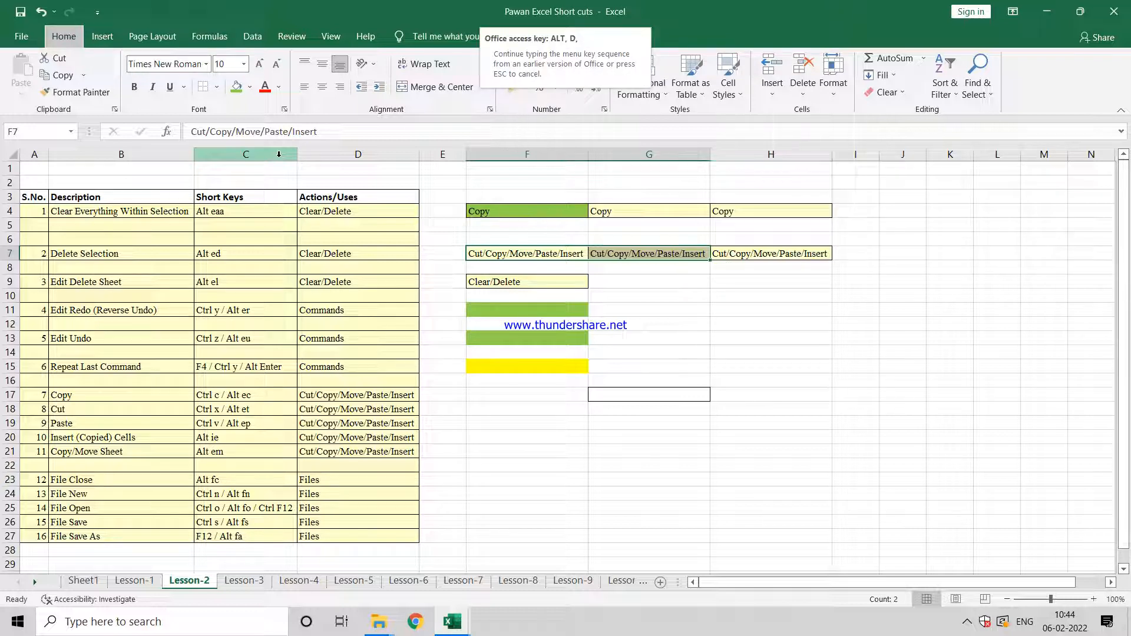
key("Escape")
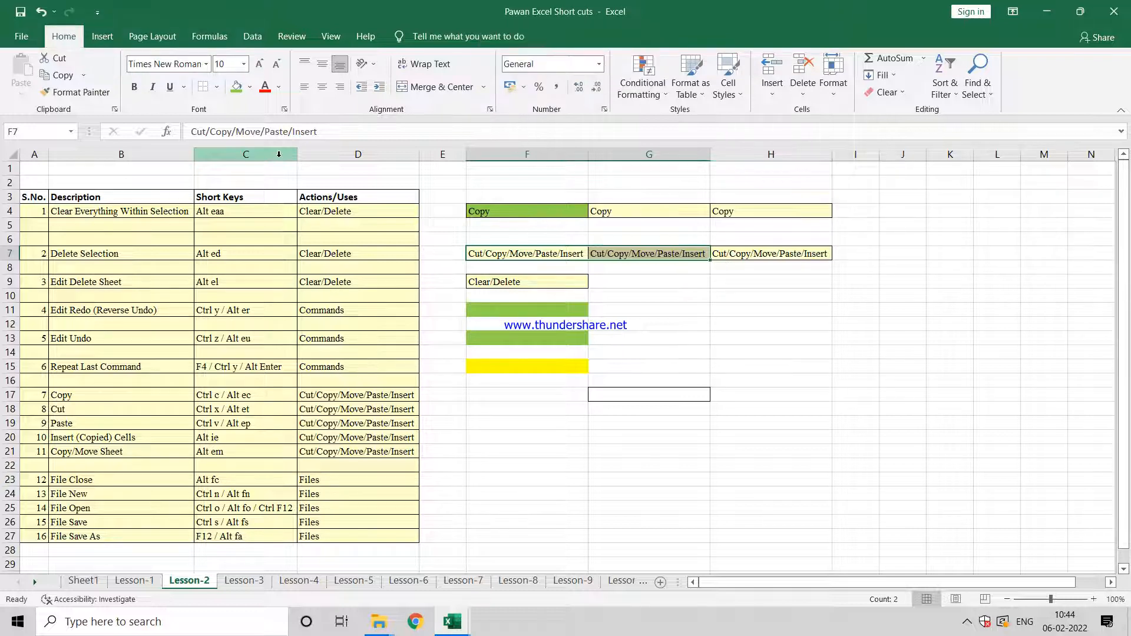
key("alt+e")
key("d")
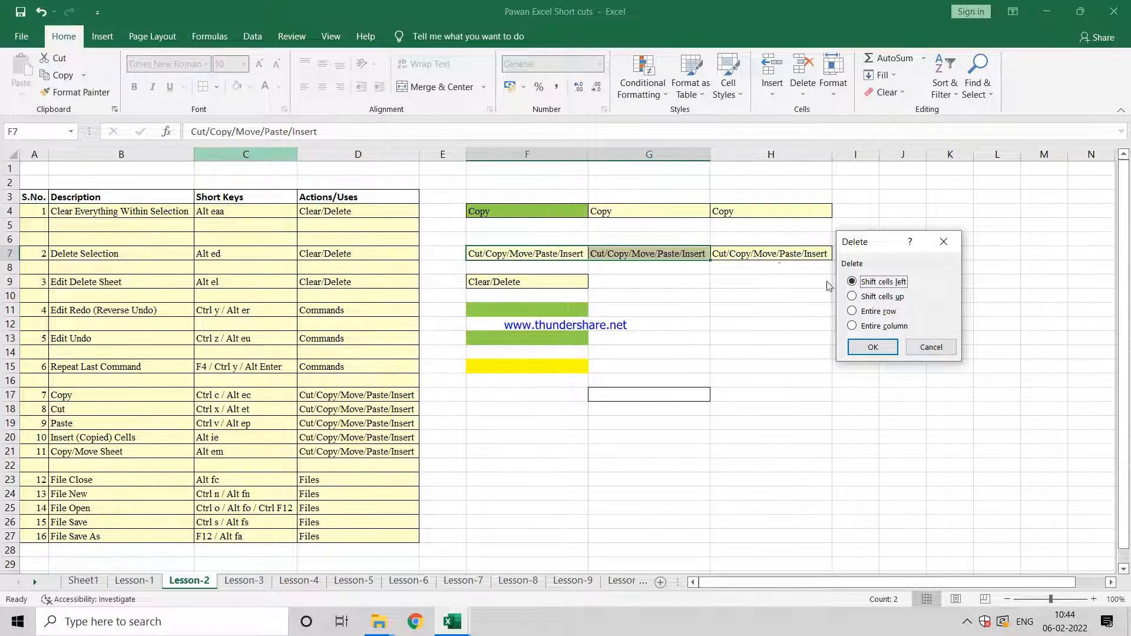
left_click(852, 311)
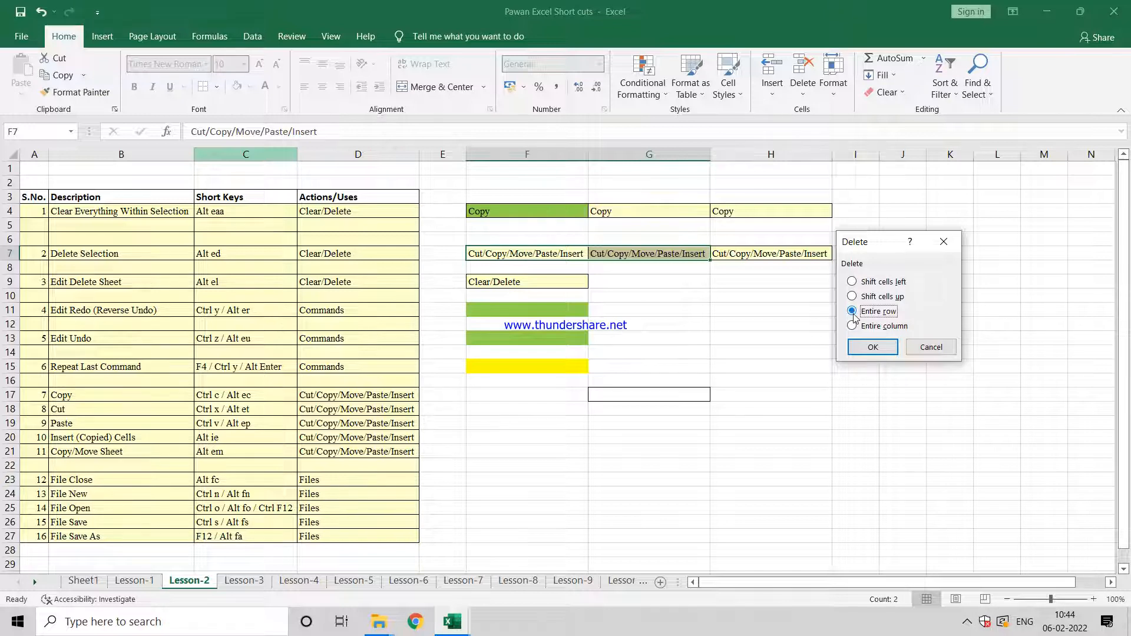
left_click(852, 283)
left_click(873, 348)
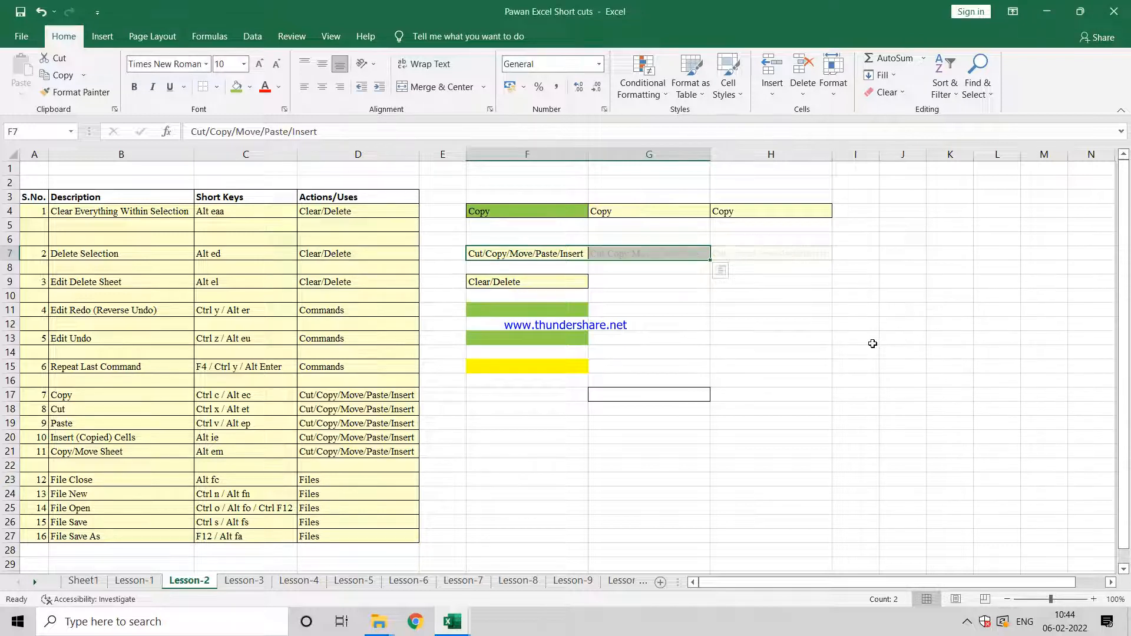
key("ctrl+z")
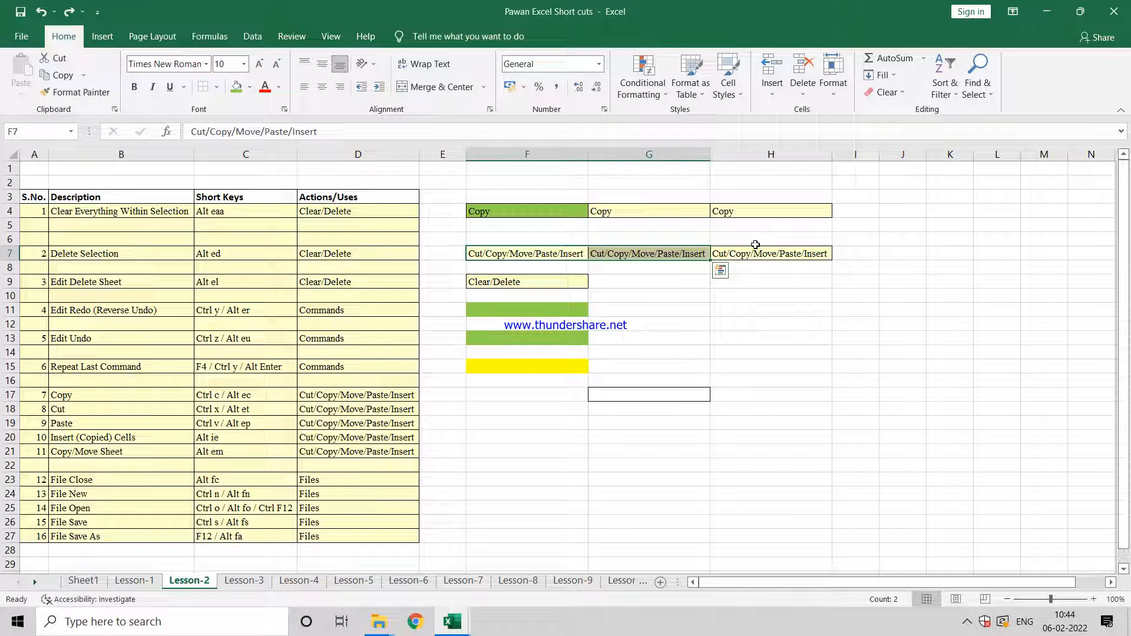
Step: Delete cells F7:G7 again with the Shift cells up option, and undo it
key("alt")
key("e")
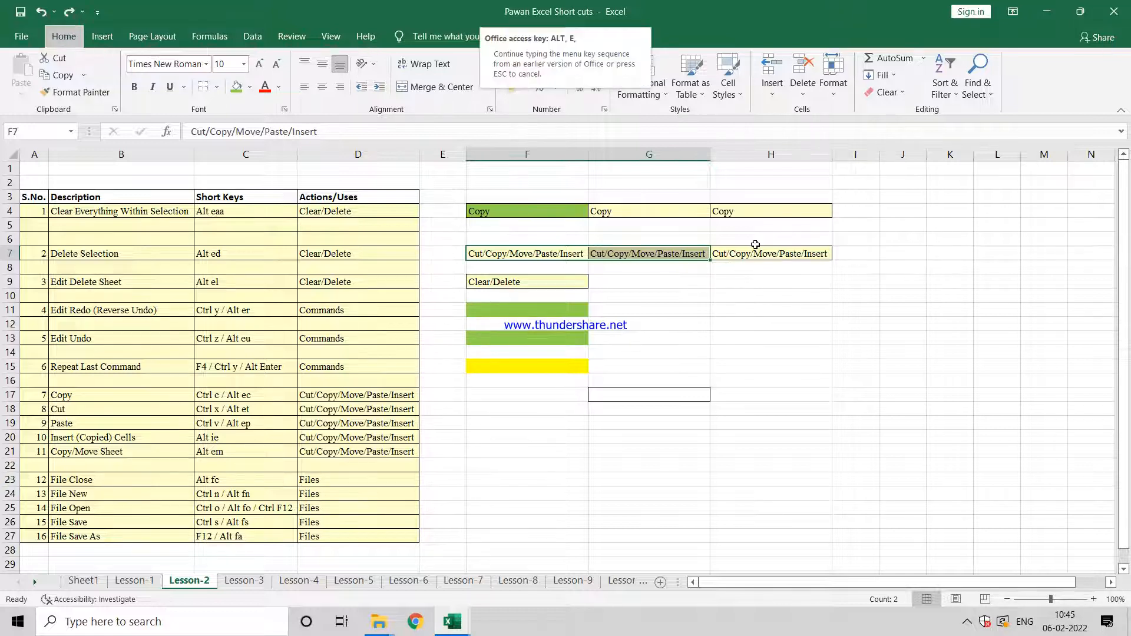
key("d")
left_click(865, 296)
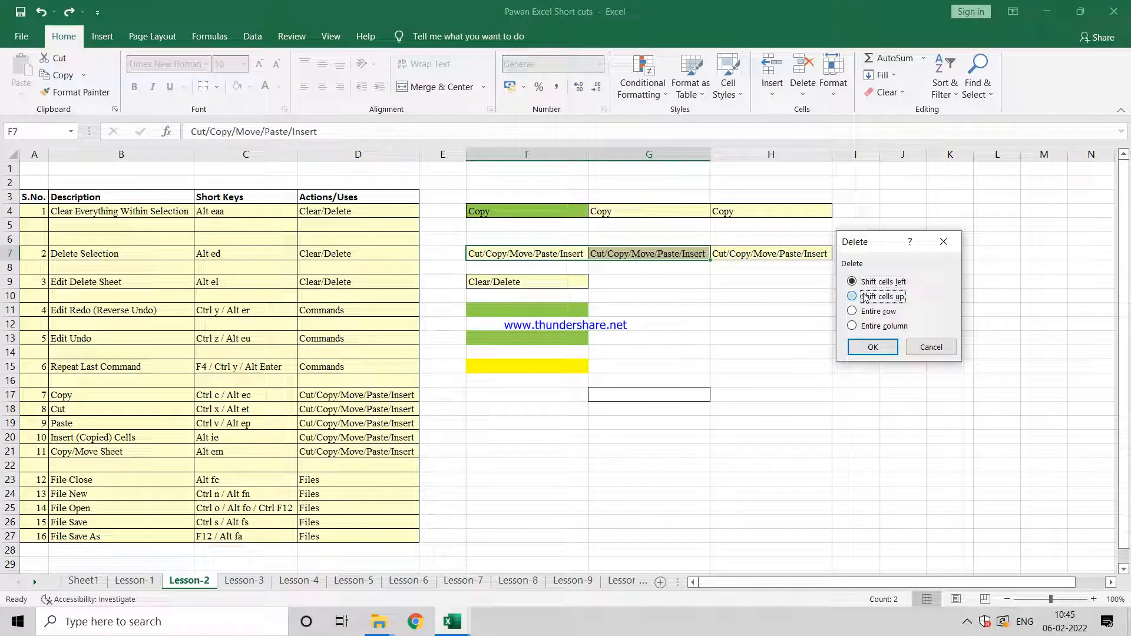
left_click(885, 352)
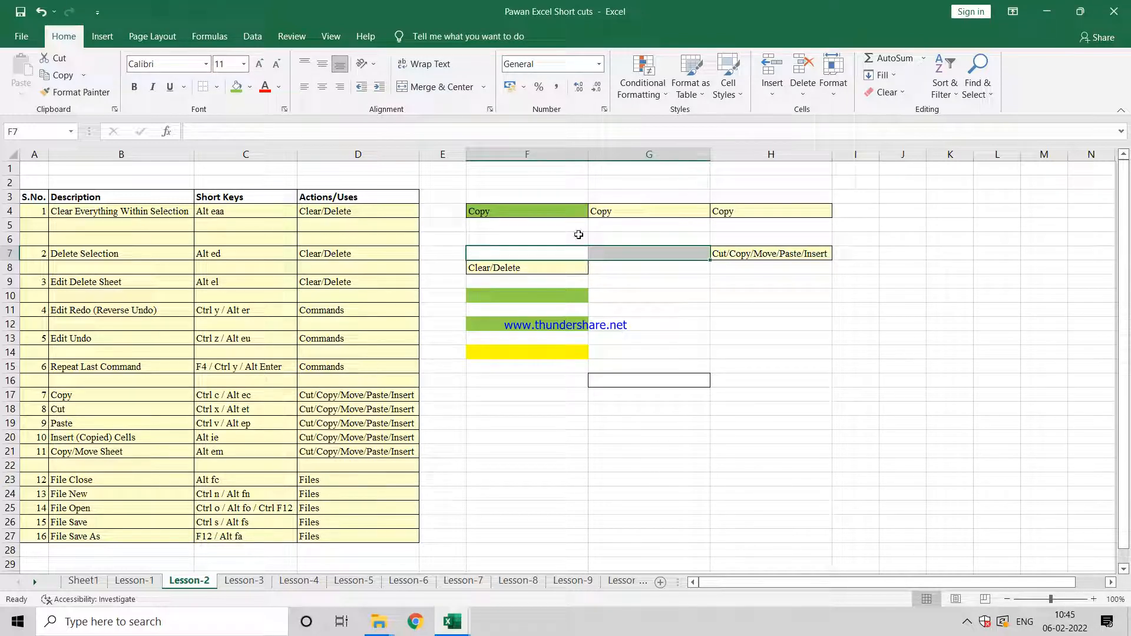
key("ctrl+z")
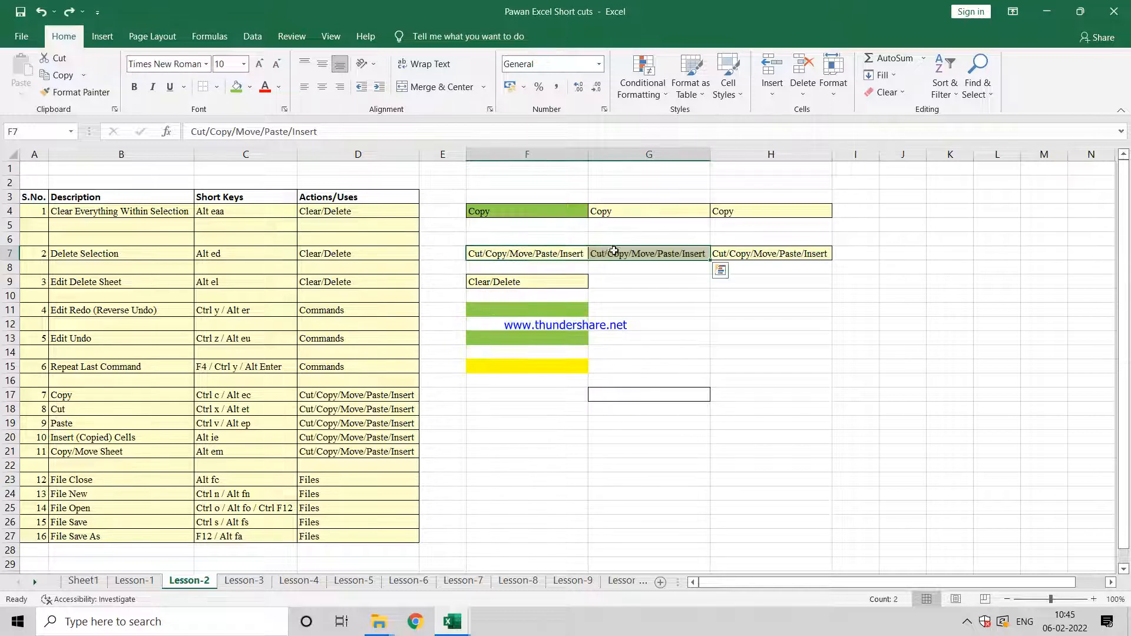
Step: Delete the entire columns of the selection F7:G7, and undo the column deletion
key("Right")
key("Left")
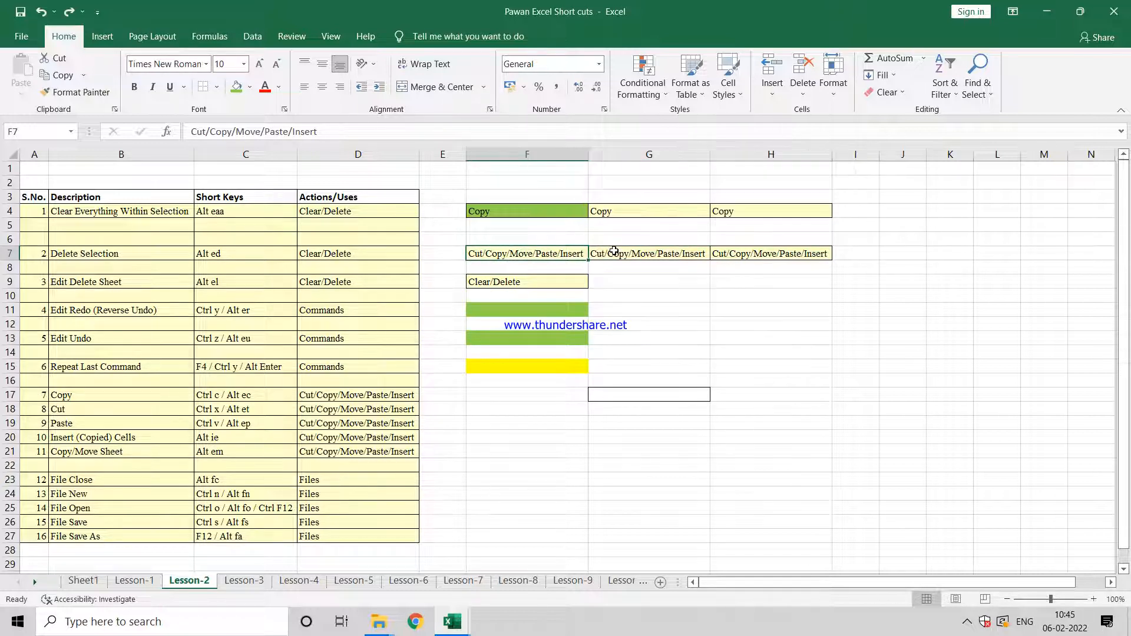
key("shift+Right")
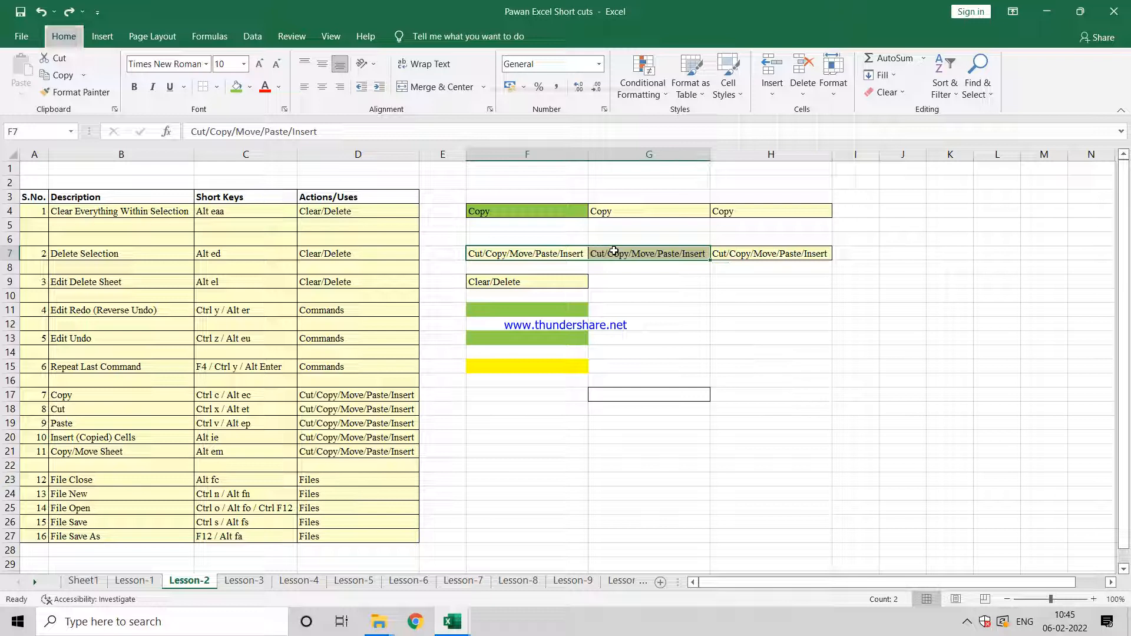
key("alt+e")
key("d")
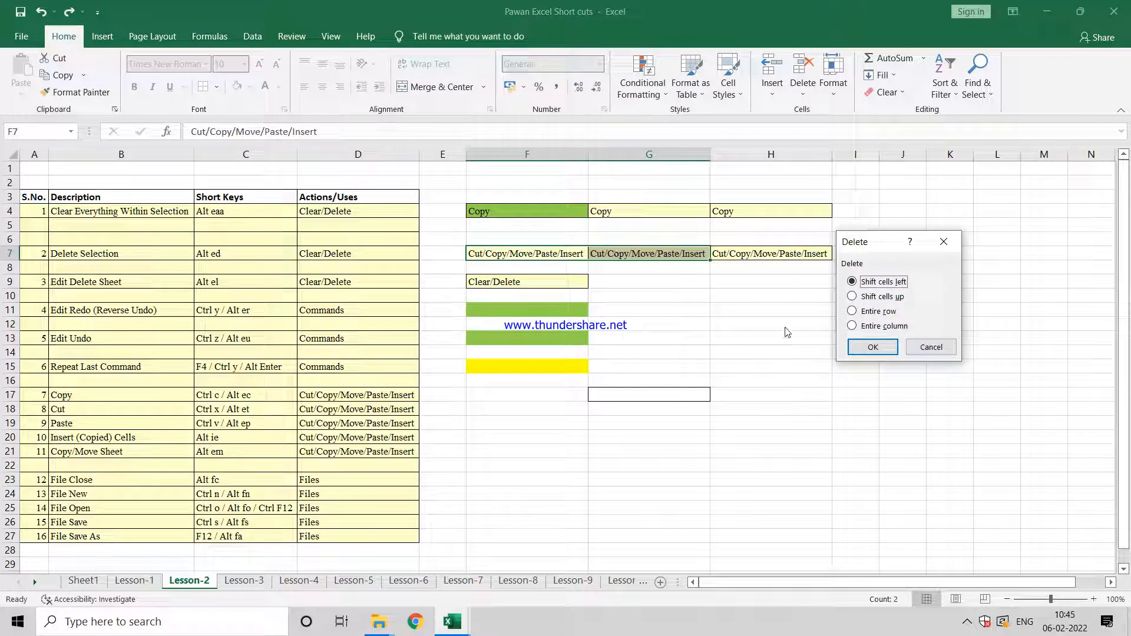
left_click(878, 330)
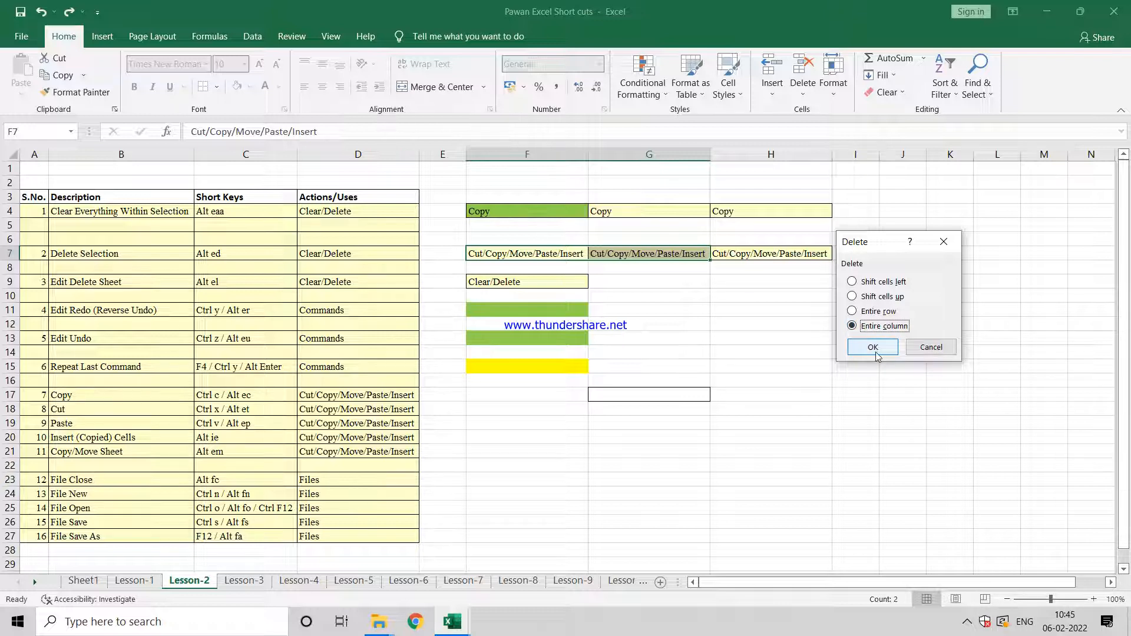
left_click(874, 350)
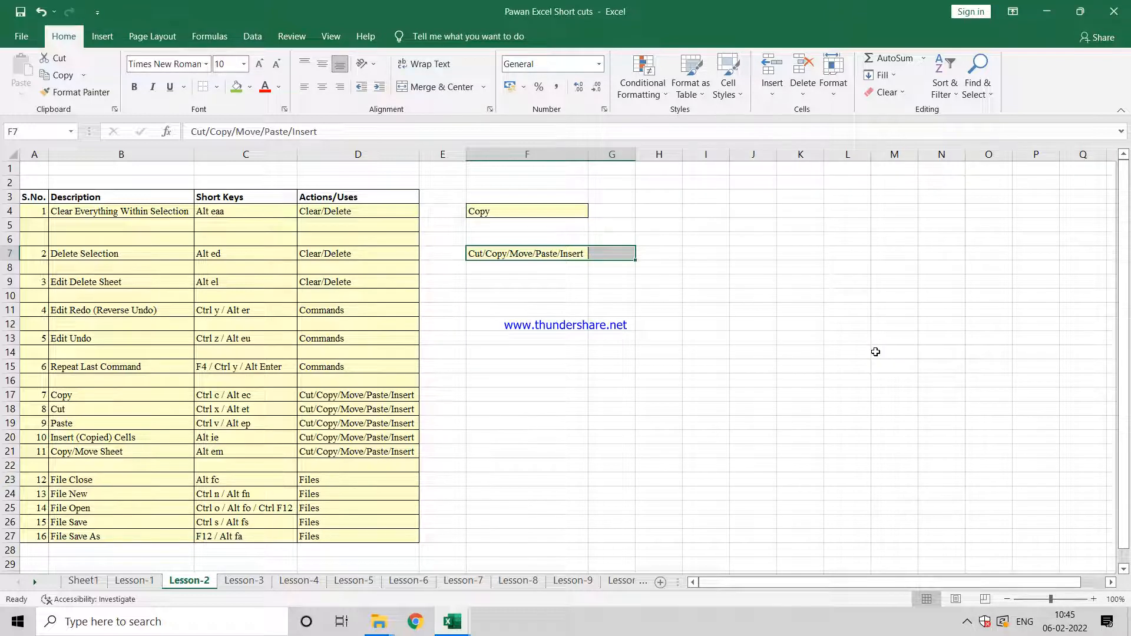
key("ctrl+z")
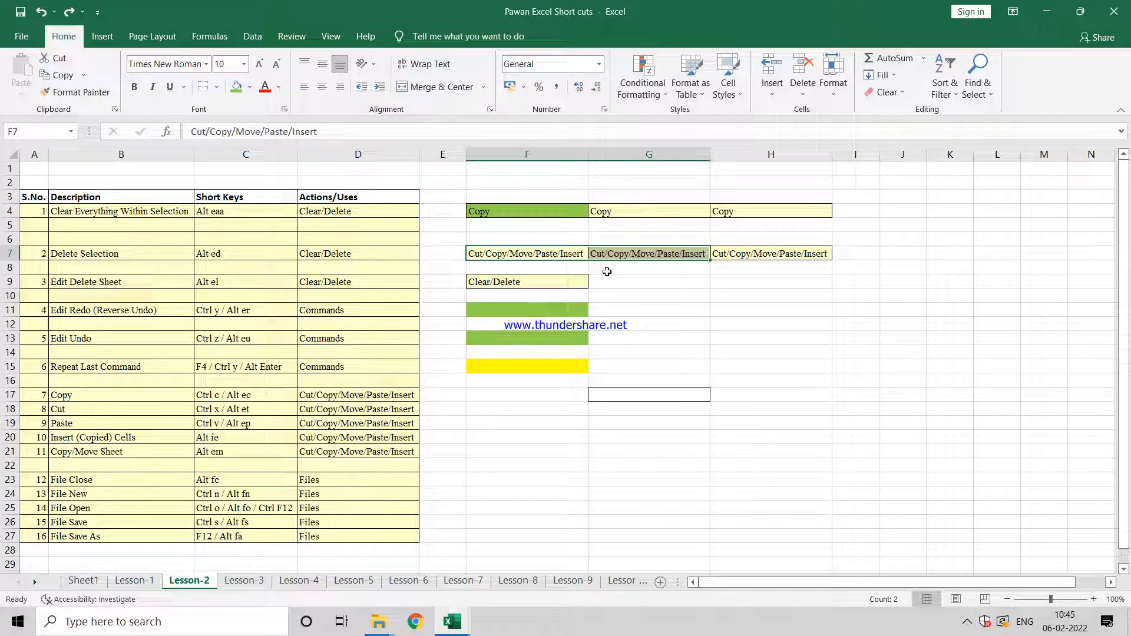
Step: Fill cell F7 with light green and select cell F9
left_click(255, 250)
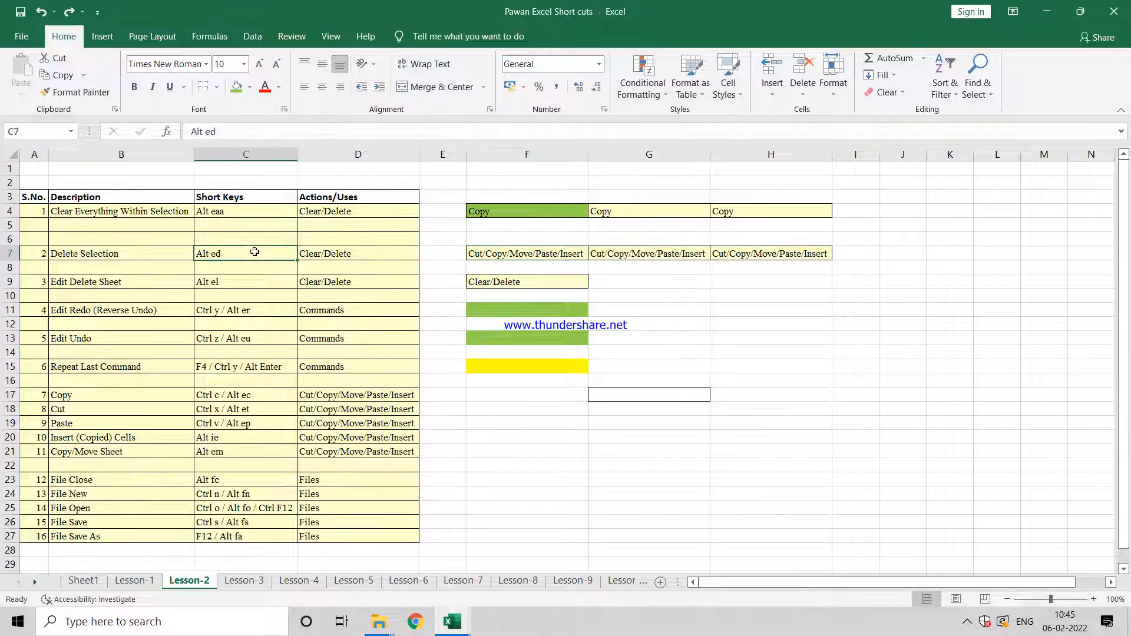
left_click(502, 258)
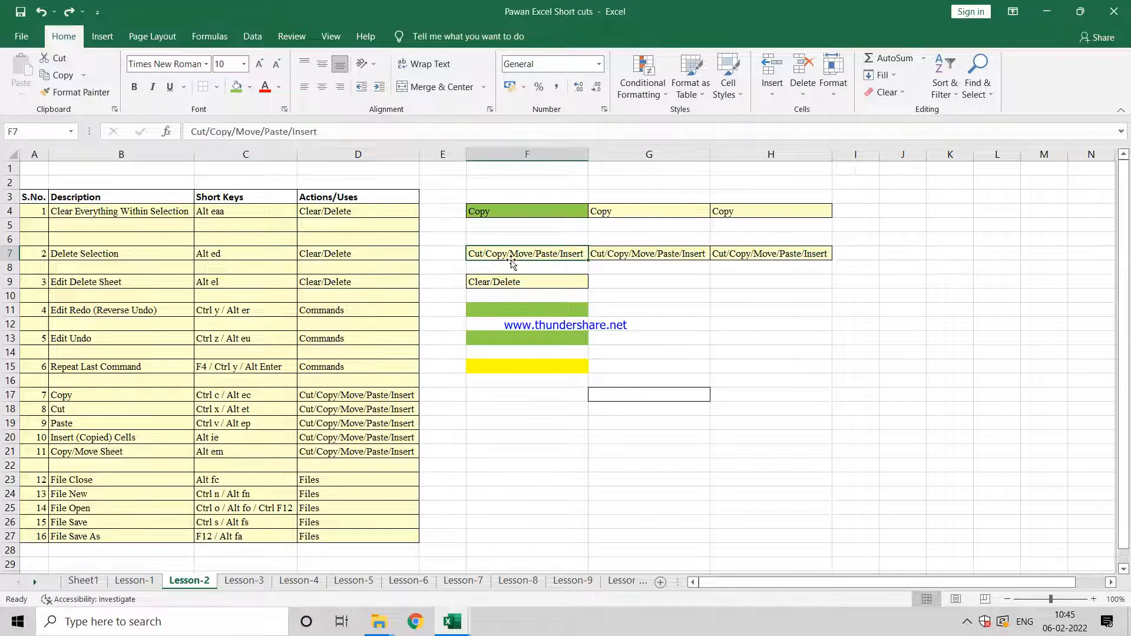
left_click(236, 87)
key("Down")
key("Down")
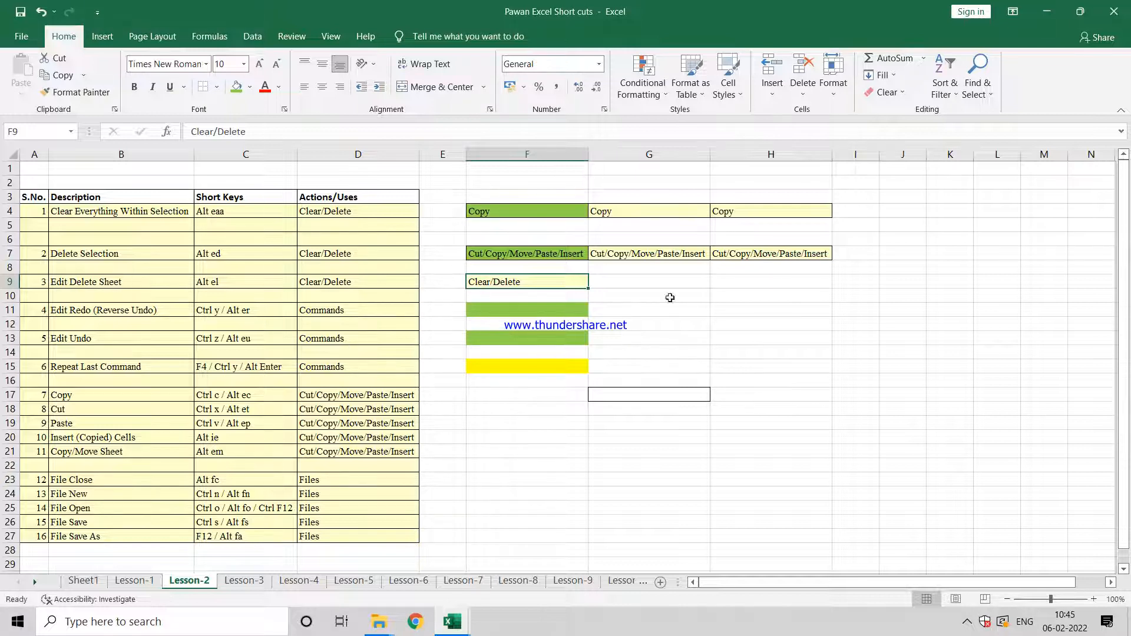
left_click(644, 321)
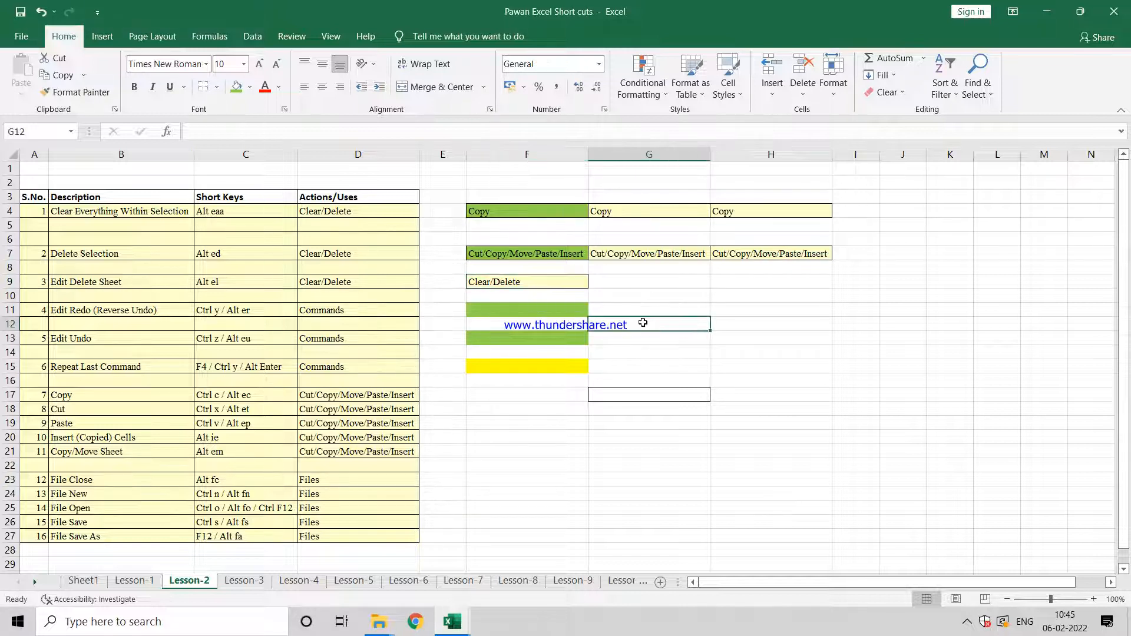
left_click(527, 282)
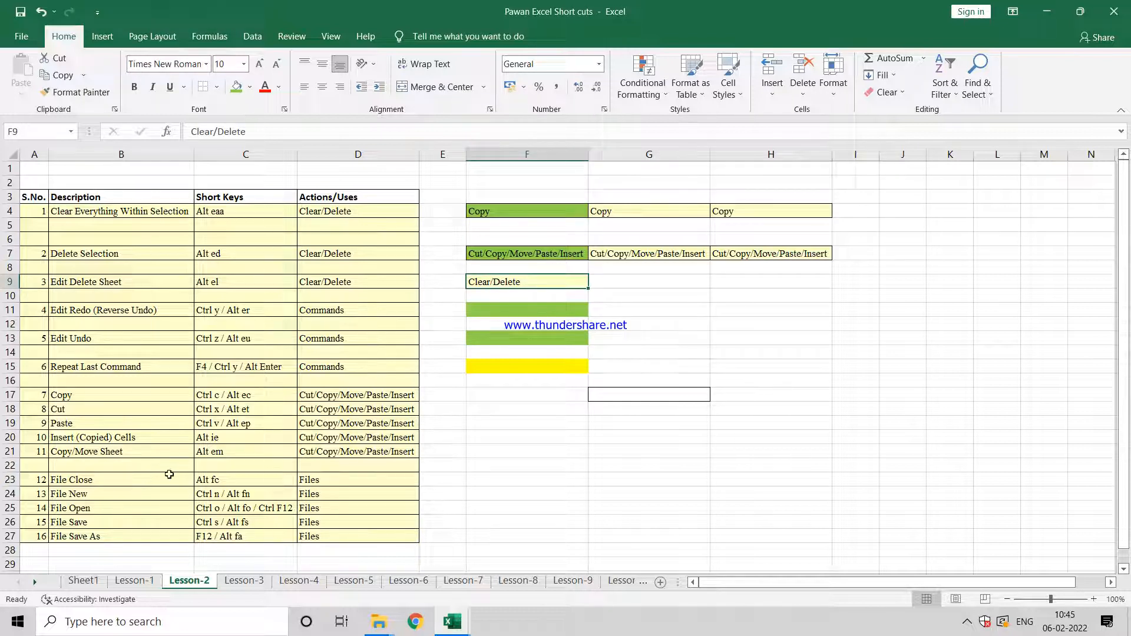
Step: Create a new blank workbook using the File New shortcut described in row 24
left_click(129, 496)
left_click(211, 492)
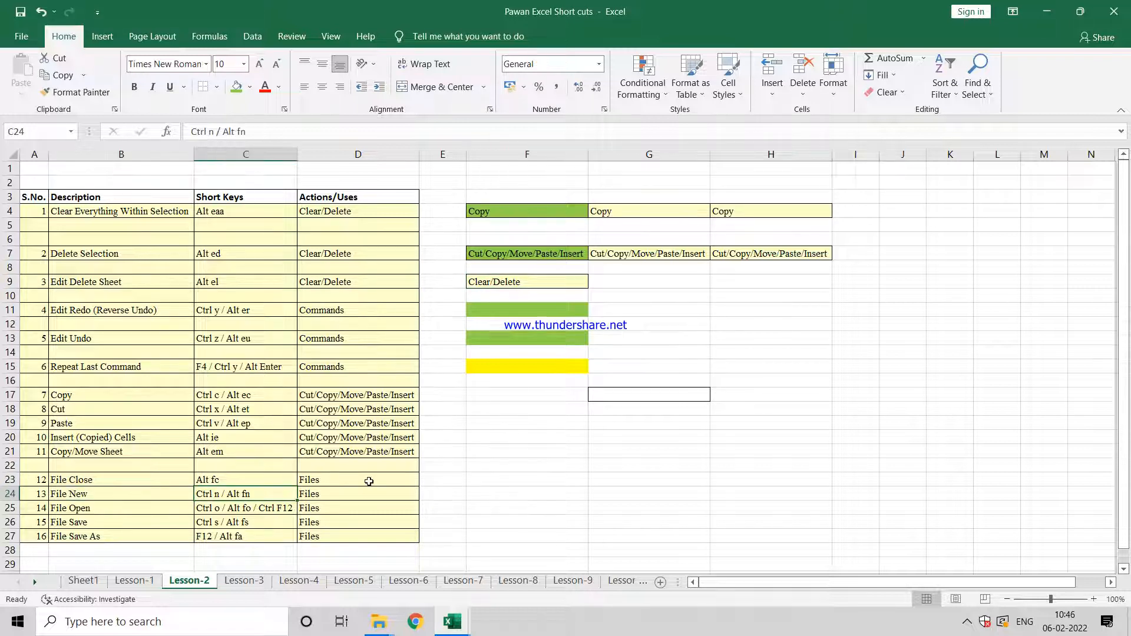
left_click(484, 489)
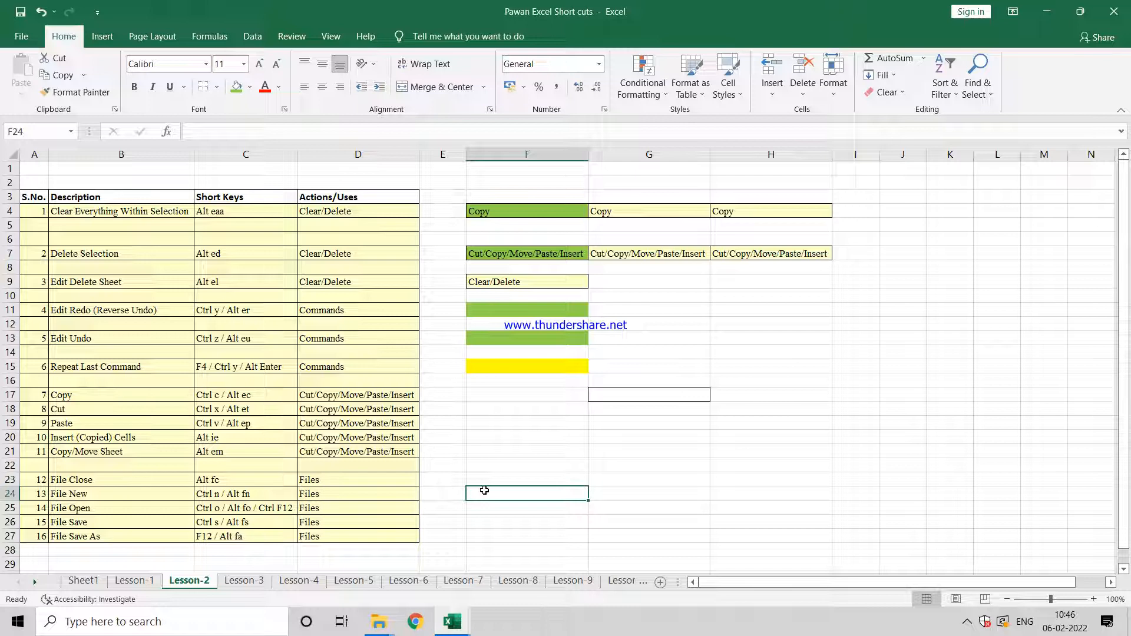
left_click(96, 496)
left_click(472, 483)
key("Down")
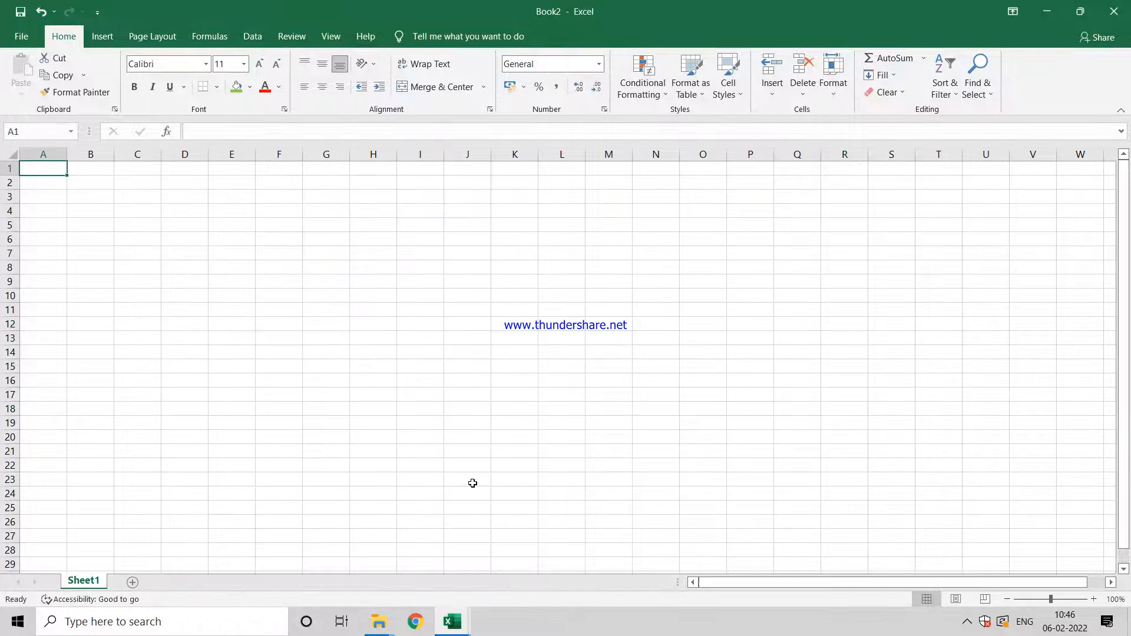
Step: Add three worksheets, Sheet2 to Sheet4, to the new workbook
left_click(133, 582)
left_click(179, 582)
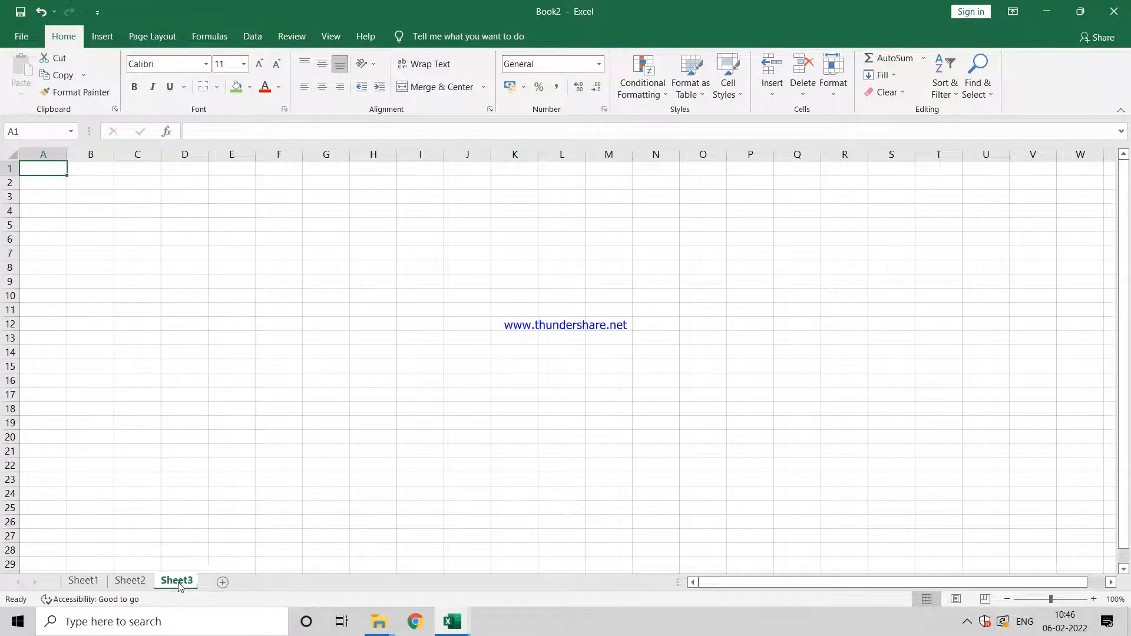
left_click(226, 582)
Step: Enter "dslfjsld" in cell D11 of Sheet4 and "sdfs" in cell D13 of Sheet3
left_click(202, 310)
type("dslfjsld")
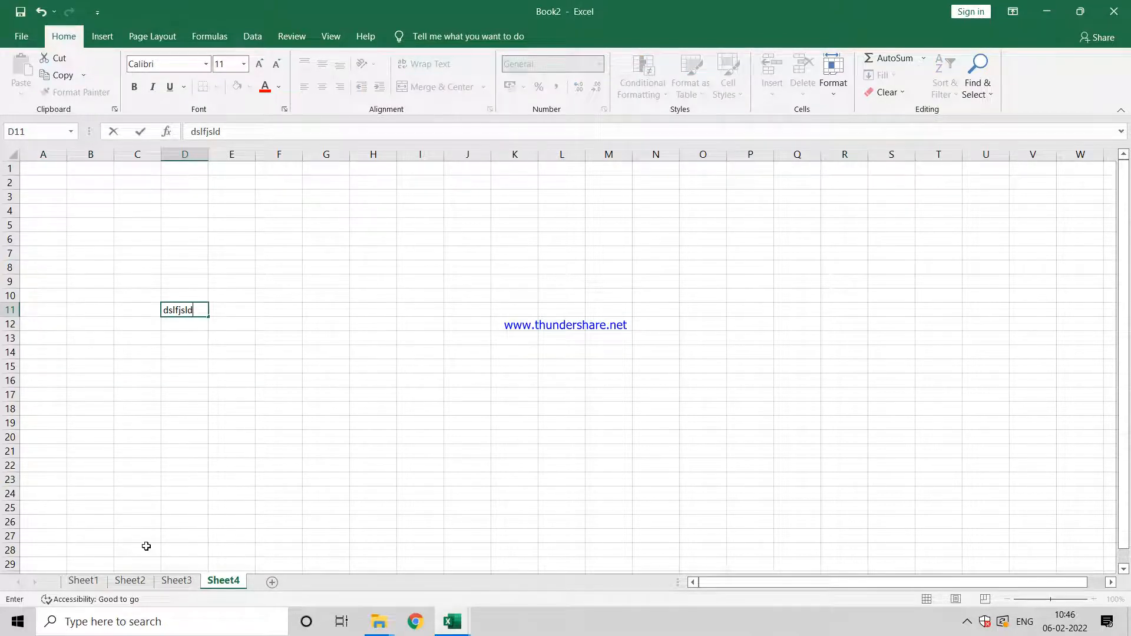
left_click(177, 580)
left_click(206, 343)
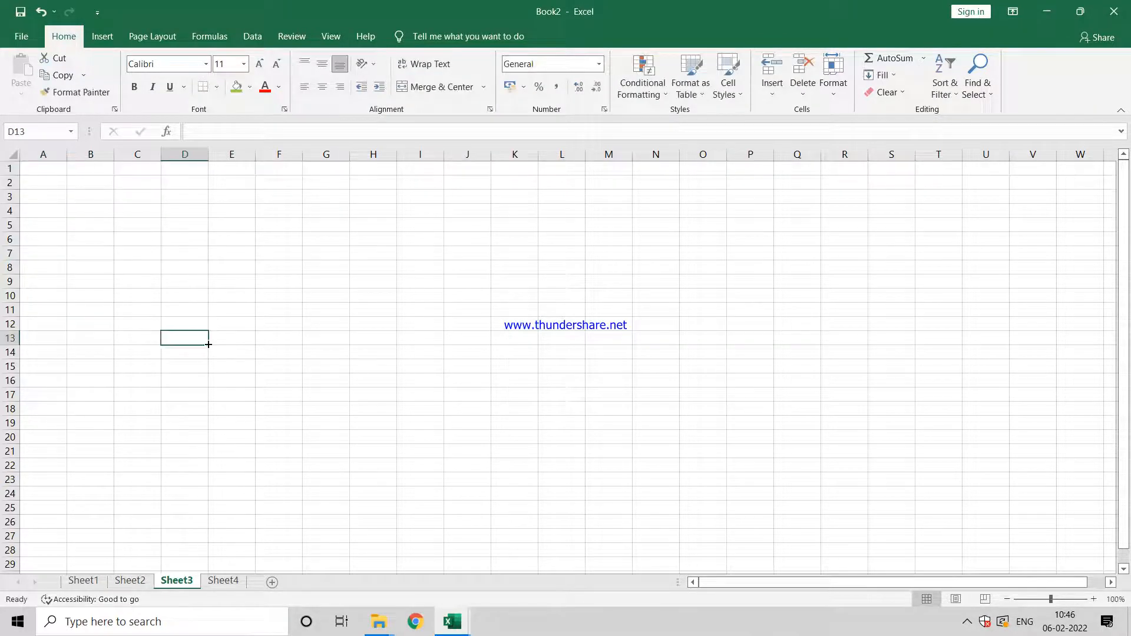
type("sdfs")
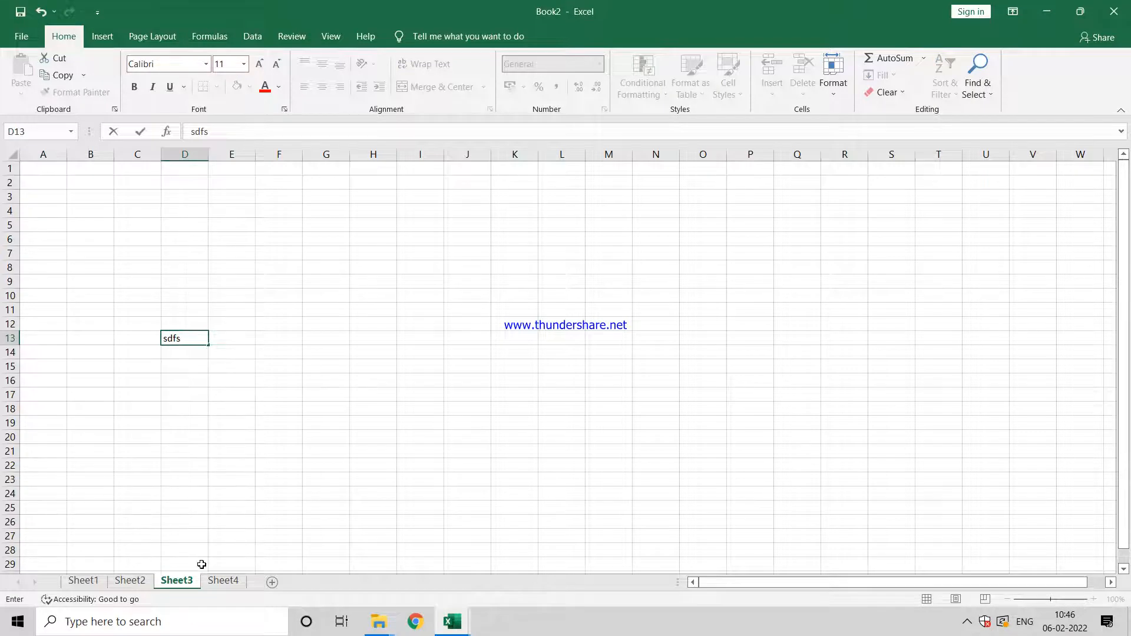
left_click(294, 481)
Step: Switch back to the Pawan Excel Short cuts workbook and examine the Edit Delete Sheet row and its shortcut
key("alt+Tab")
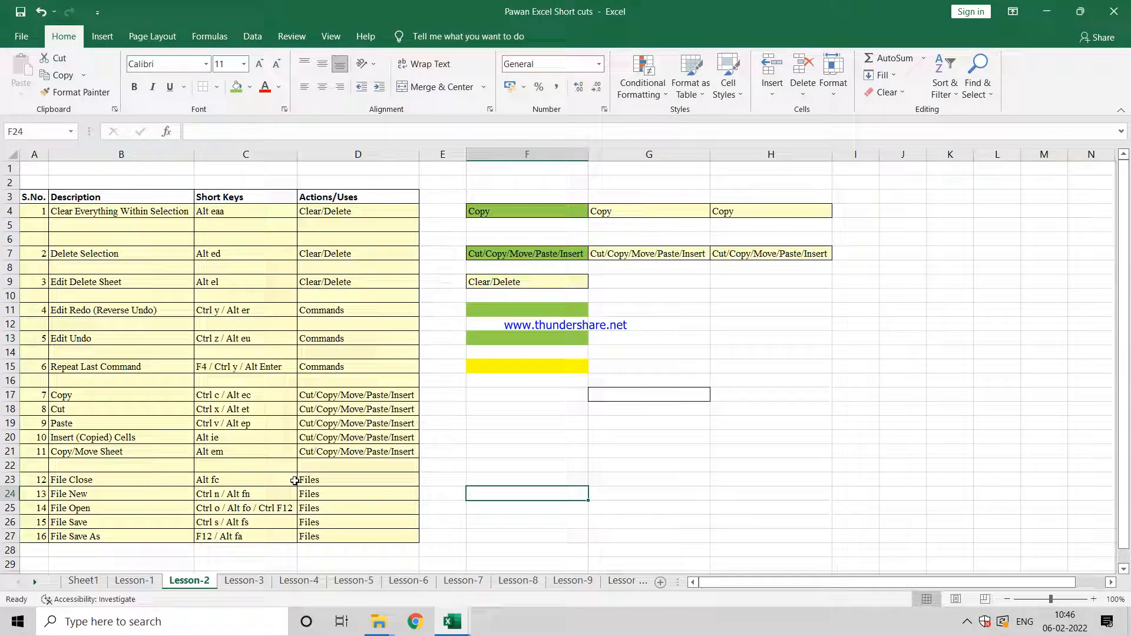
key("Up")
key("Up")
key("Up")
key("Up")
key("Up")
key("Up")
key("Up")
key("Up")
key("Up")
key("Up")
key("Up")
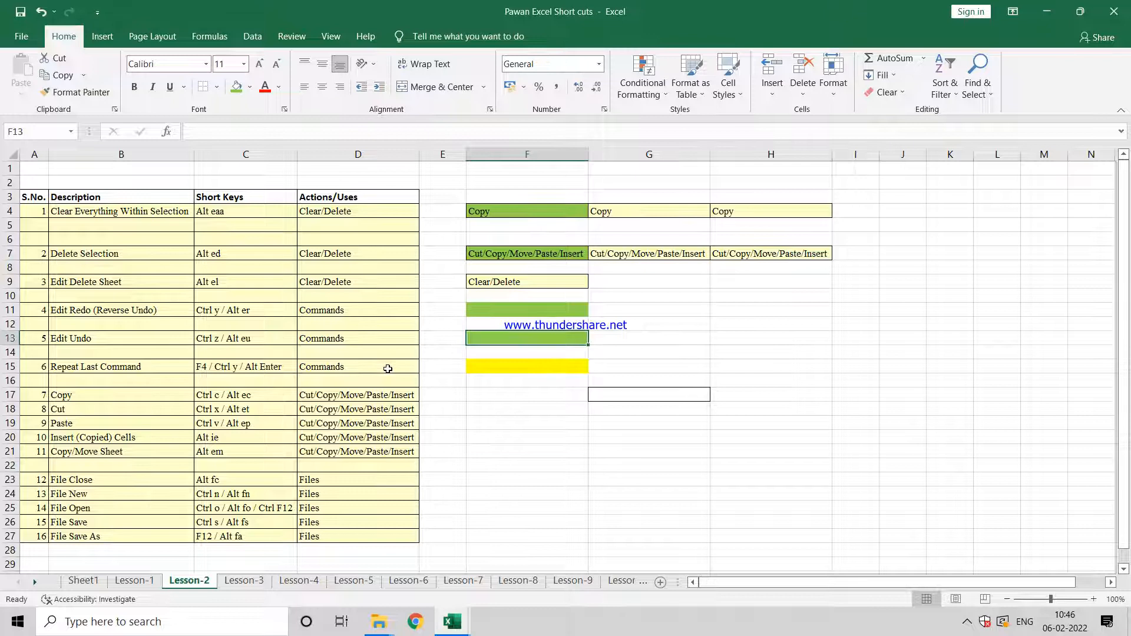
key("Left")
key("Left")
key("Left")
key("Down")
key("Down")
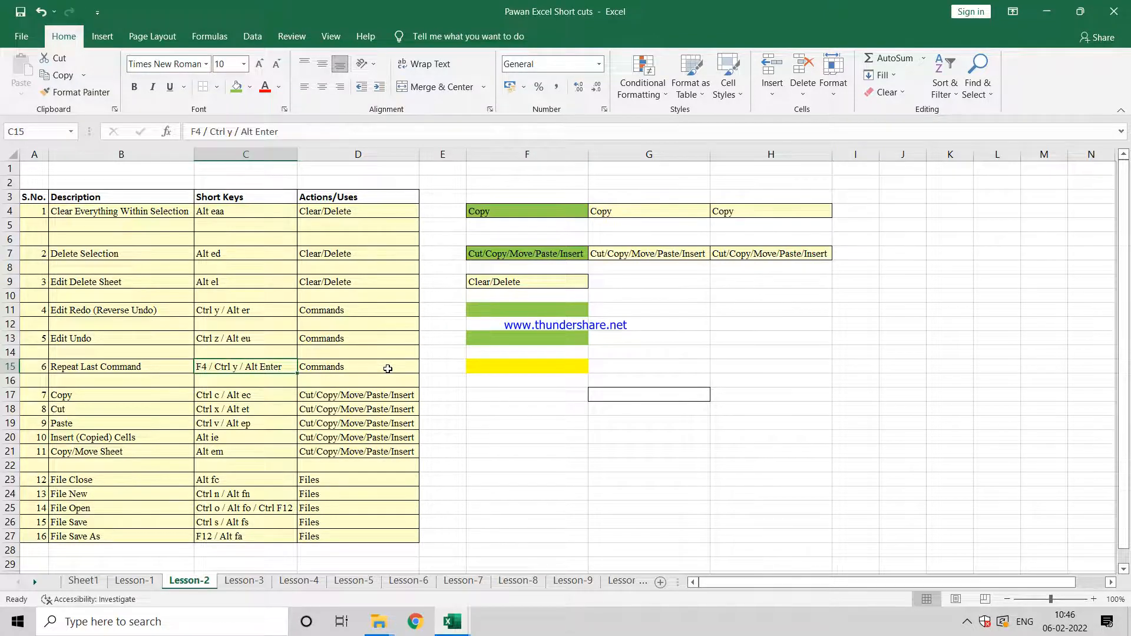
key("Up")
key("Right")
key("Right")
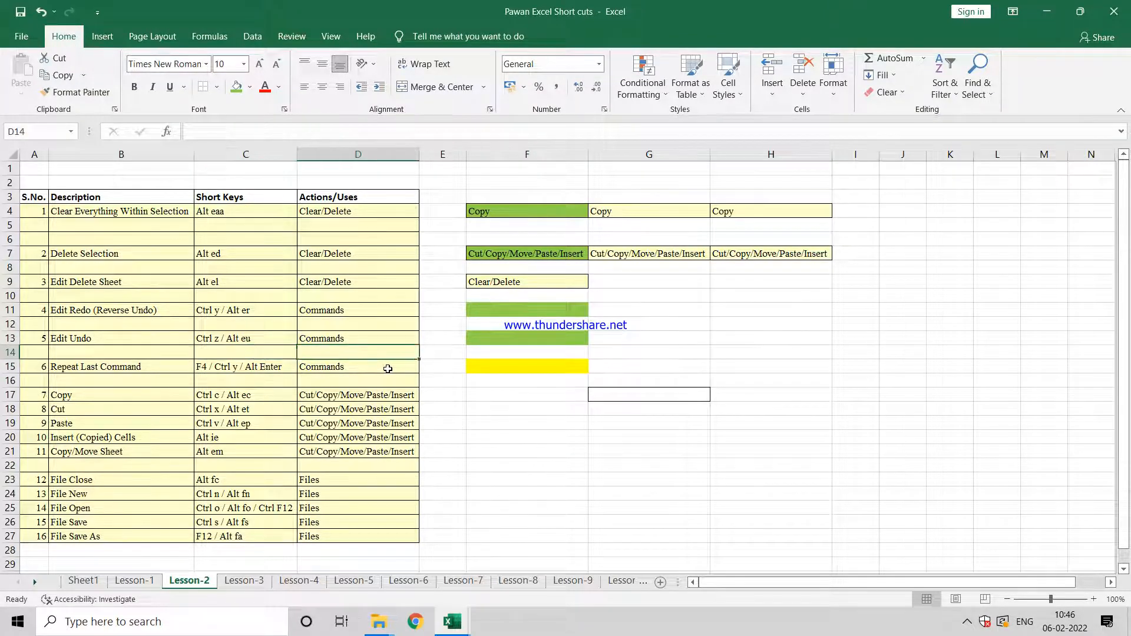
key("Up")
key("Up")
key("Up")
key("Up")
key("Up")
key("Left")
key("Left")
key("Left")
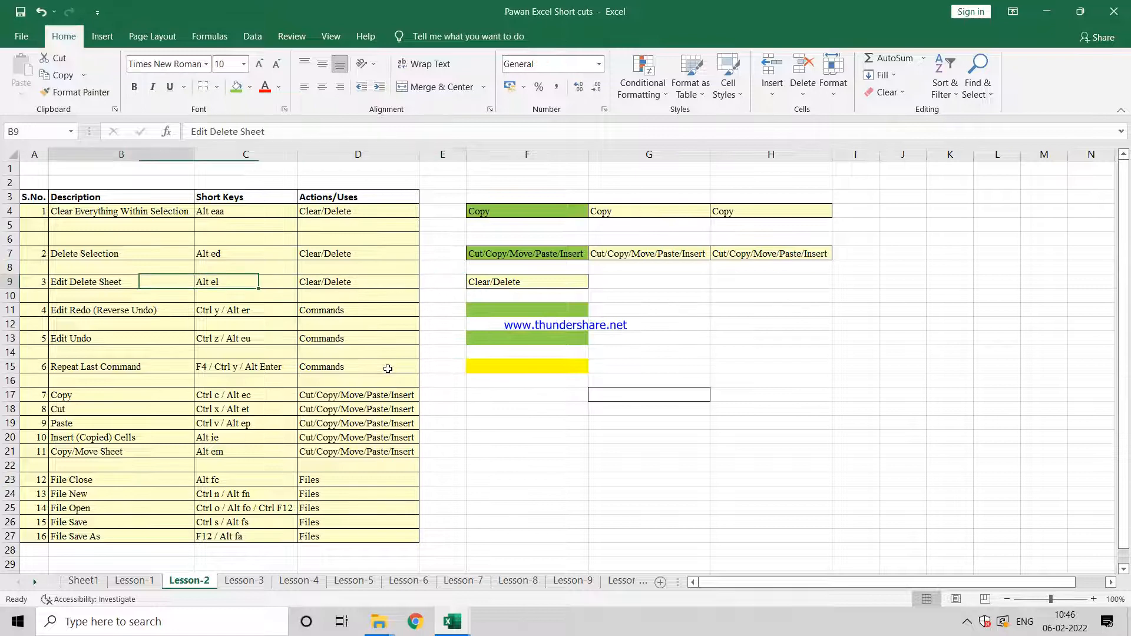
key("Right")
key("Right")
key("Right")
key("Right")
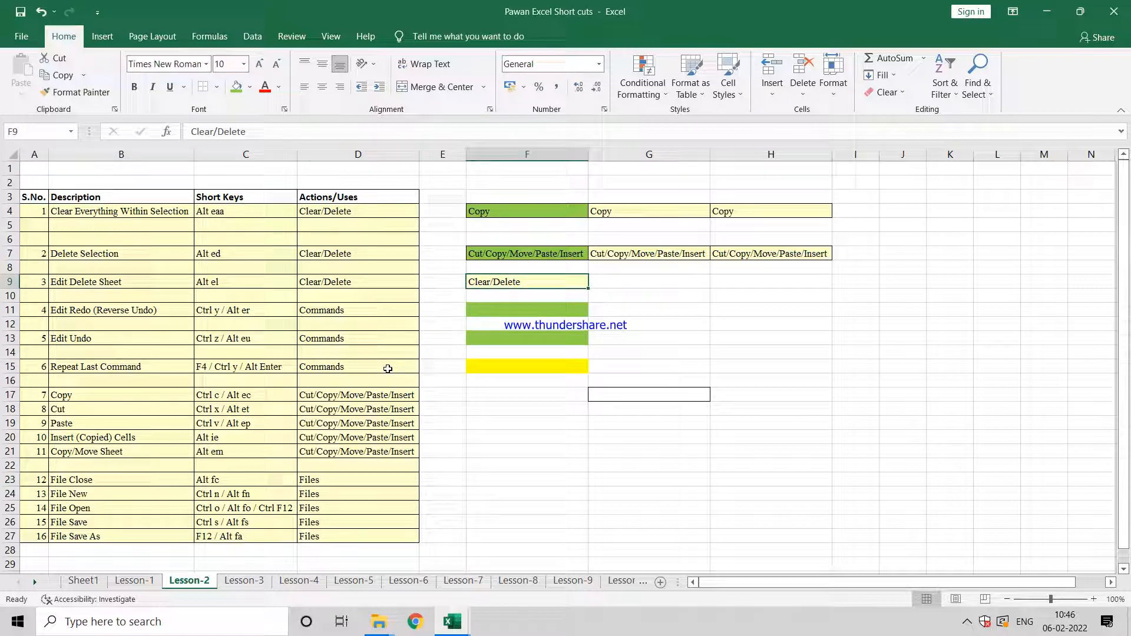
key("Left")
key("Left")
key("Left")
key("Right")
key("Right")
key("Right")
Step: Switch to Book2 and delete the worksheets Sheet3 and Sheet4, confirming each deletion
key("ctrl+Tab")
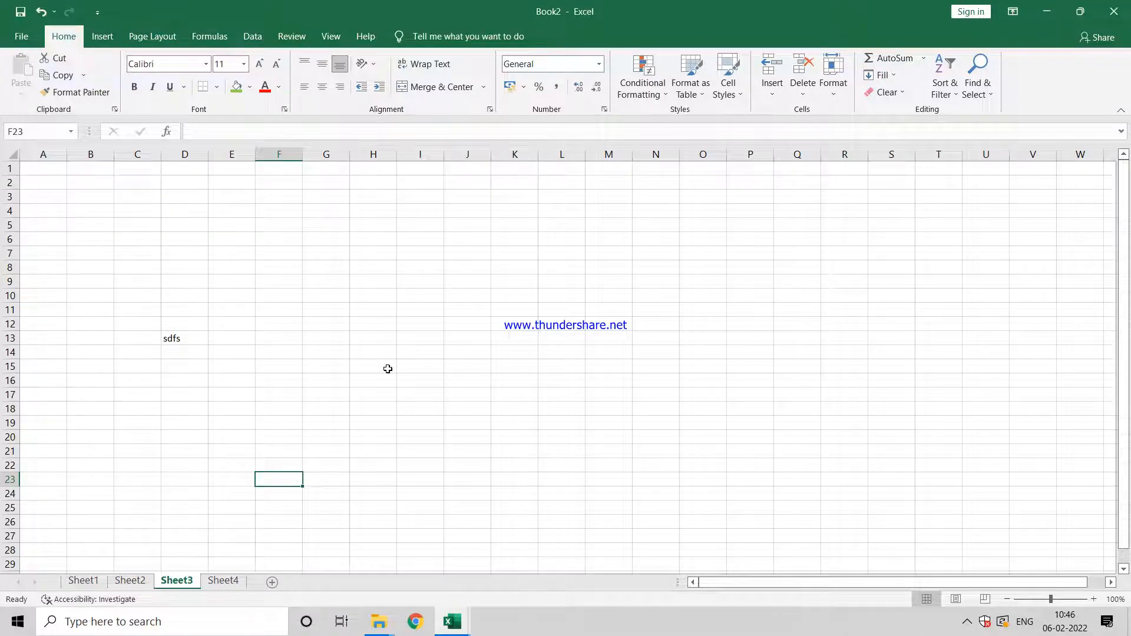
key("alt+e")
key("l")
key("Return")
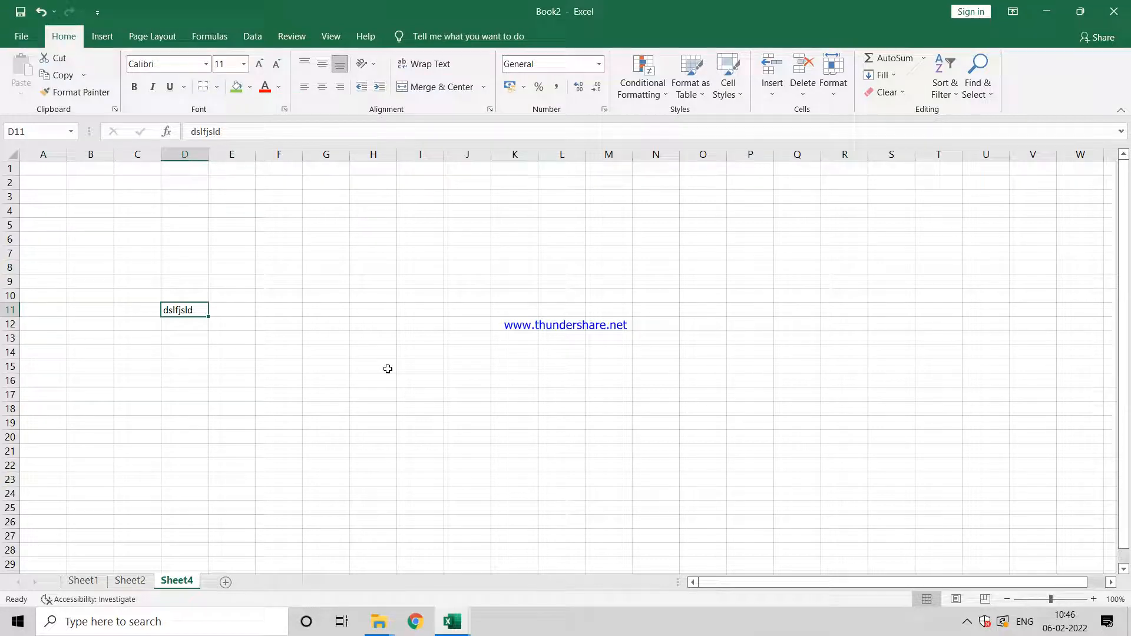
key("alt+e")
key("l")
key("Return")
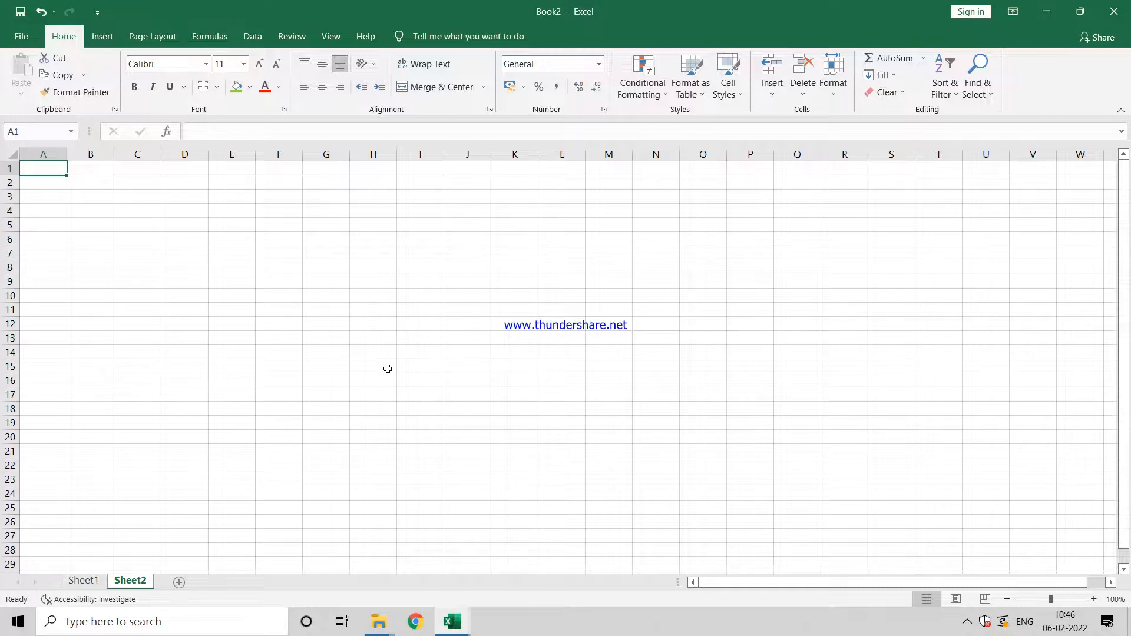
Step: Return to the Lesson-2 sheet of the shortcuts workbook and fill cell F9 with light green
key("alt+Tab")
key("Left")
key("Right")
key("Left")
key("Left")
key("Left")
key("Right")
key("Right")
key("Right")
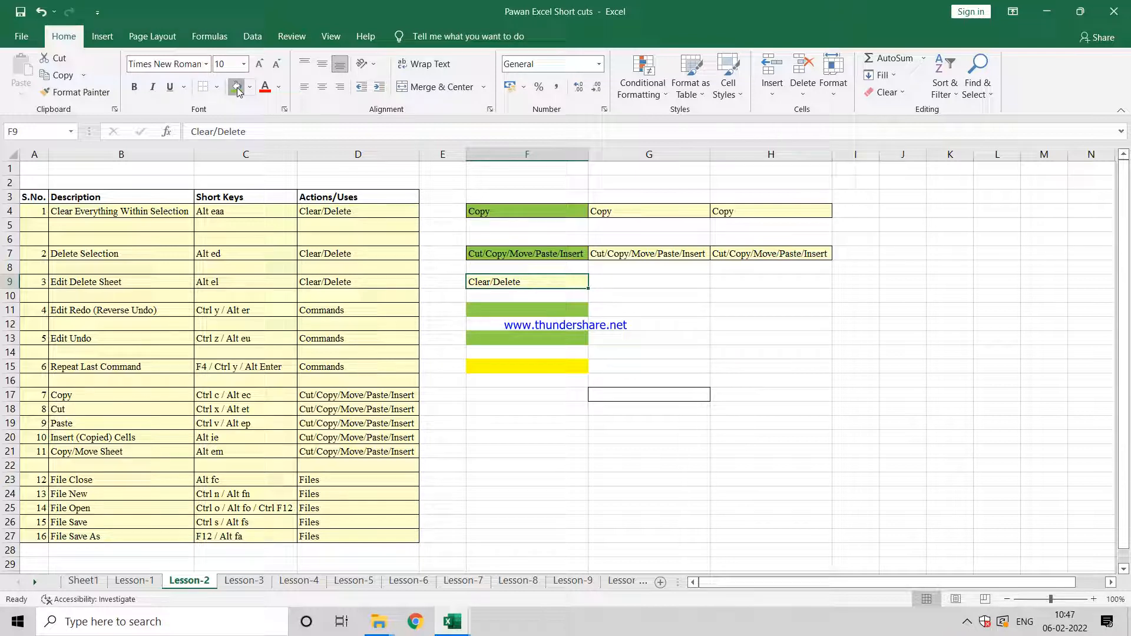
left_click(237, 87)
Step: Examine the Repeat Last Command row and its listed shortcut keys in row 15
key("Down")
key("Down")
key("Down")
key("Down")
key("Down")
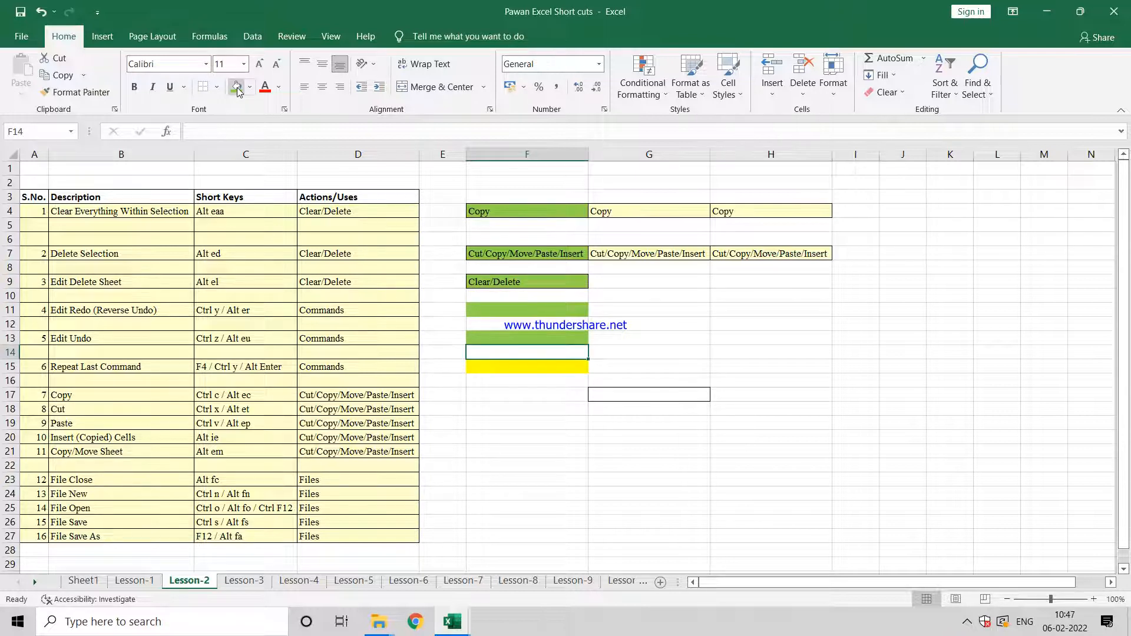
key("Down")
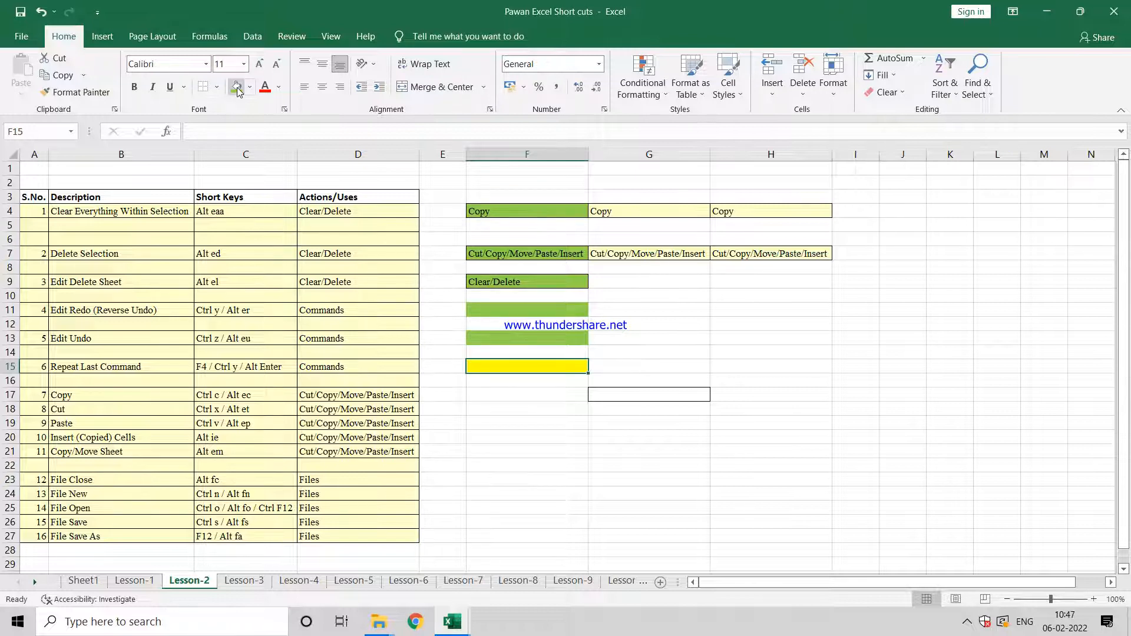
key("Right")
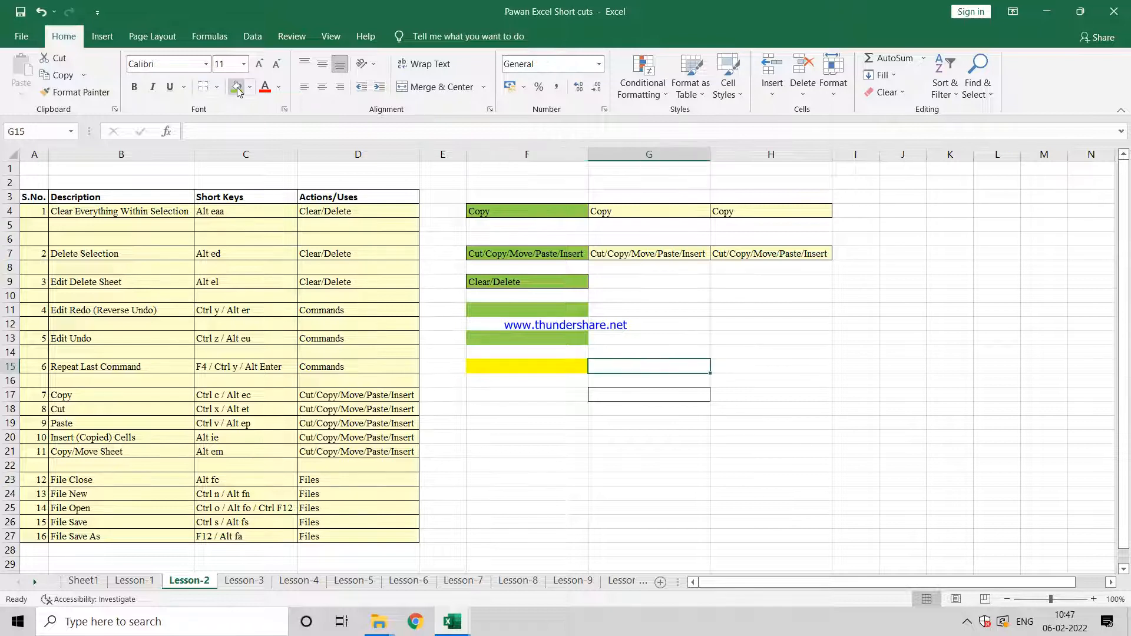
key("Left")
key("Left")
key("Left")
key("Left")
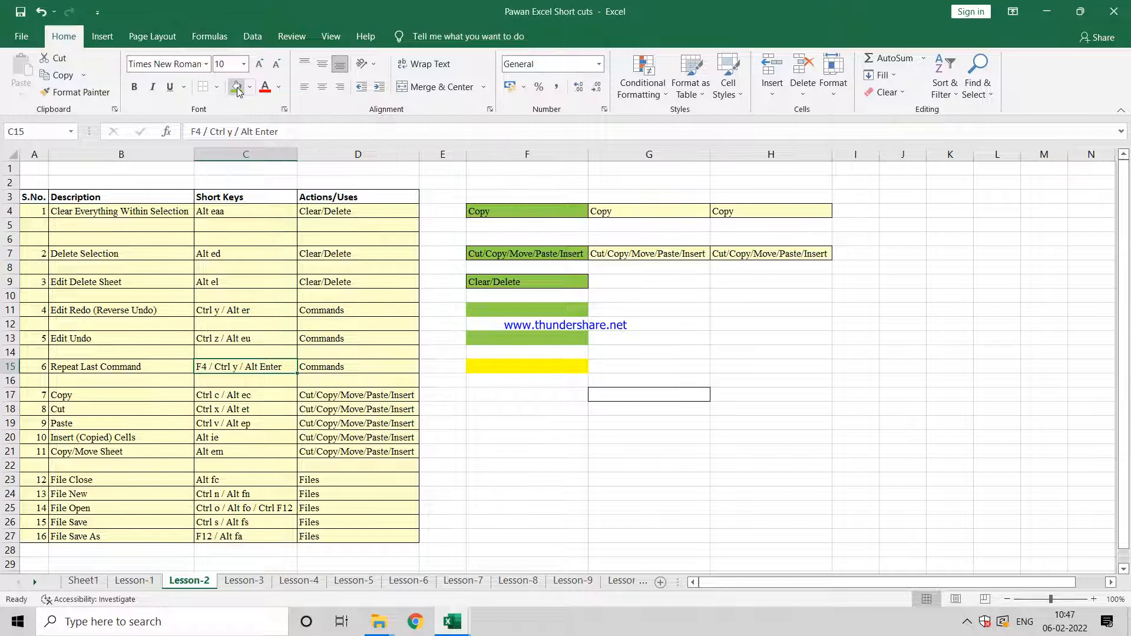
key("Right")
key("Right")
key("Right")
key("Right")
key("Right")
key("Left")
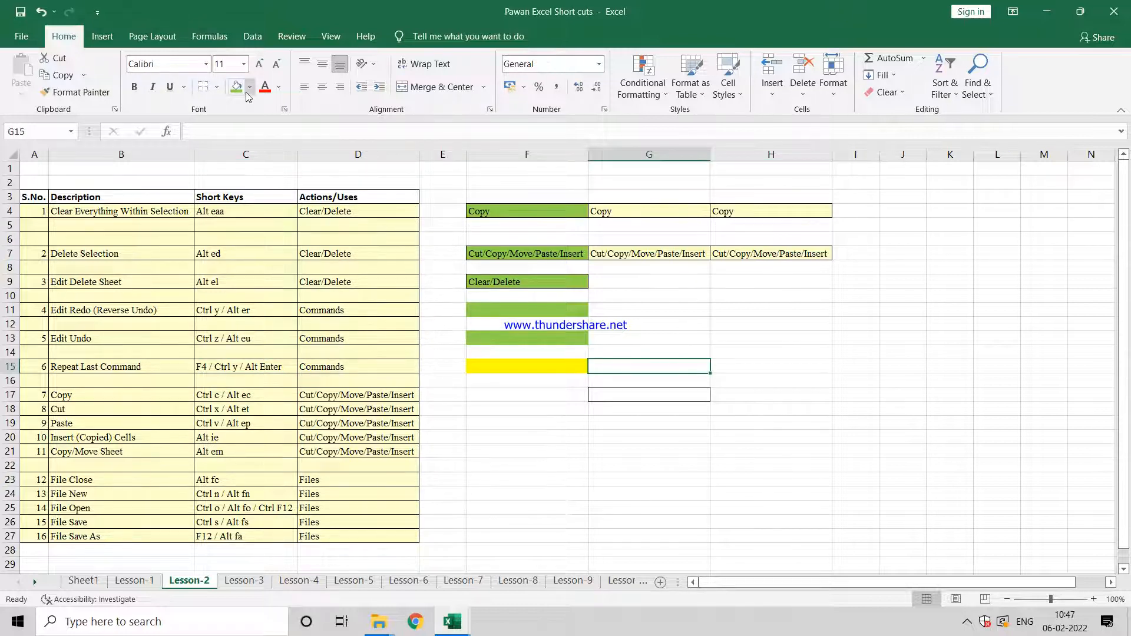
Step: Fill cell G15 with the standard light blue color
left_click(248, 94)
left_click(251, 94)
left_click(250, 88)
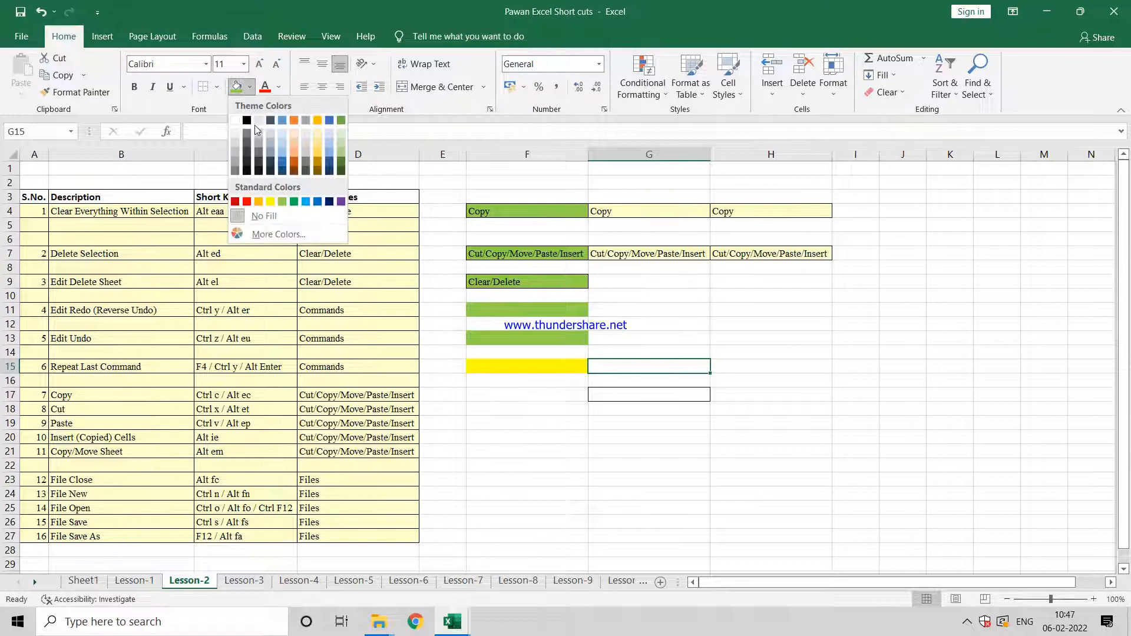
left_click(307, 202)
Step: Repeat the light blue fill in cells H15 and I15, and undo all three blue fills
key("Right")
key("Right")
key("Left")
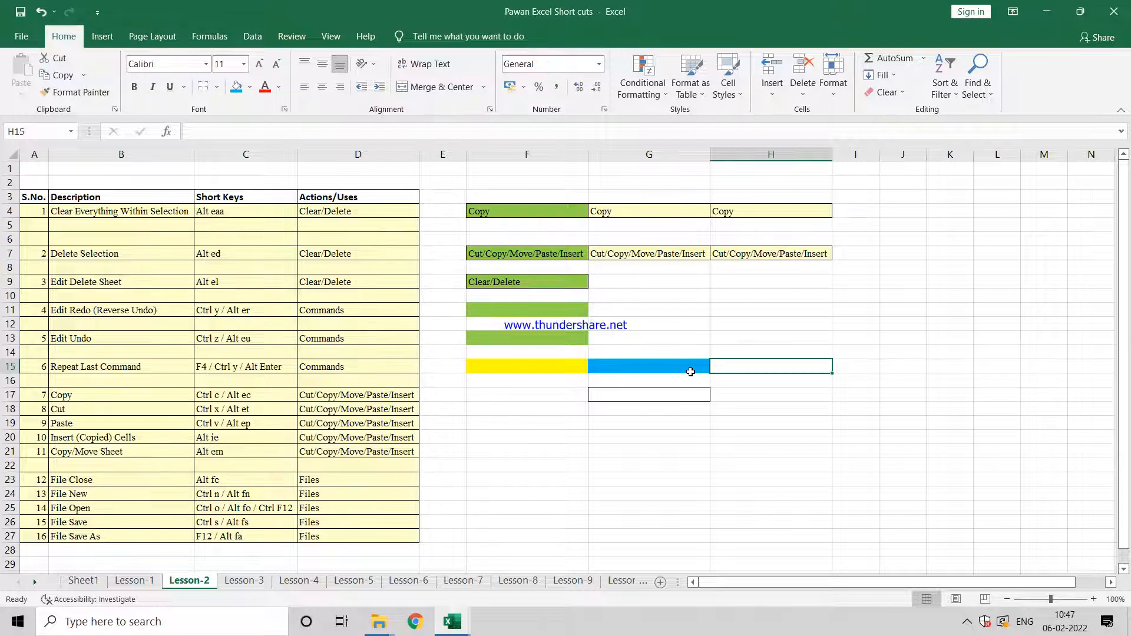
key("F4")
key("Right")
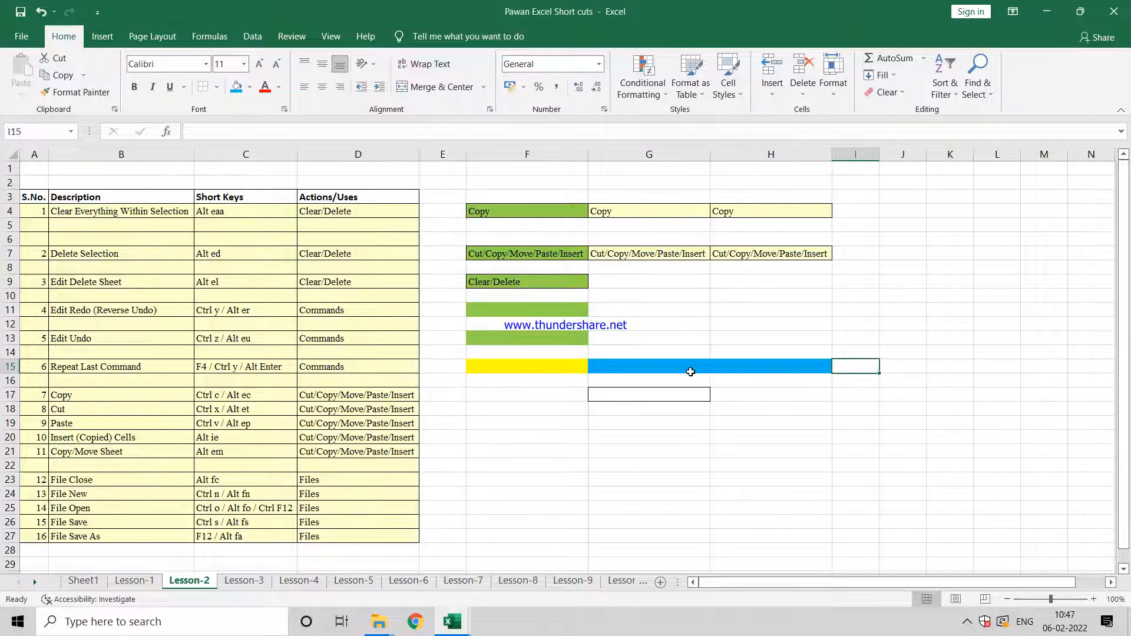
key("F4")
key("ctrl+z")
key("ctrl+z")
key("ctrl+z")
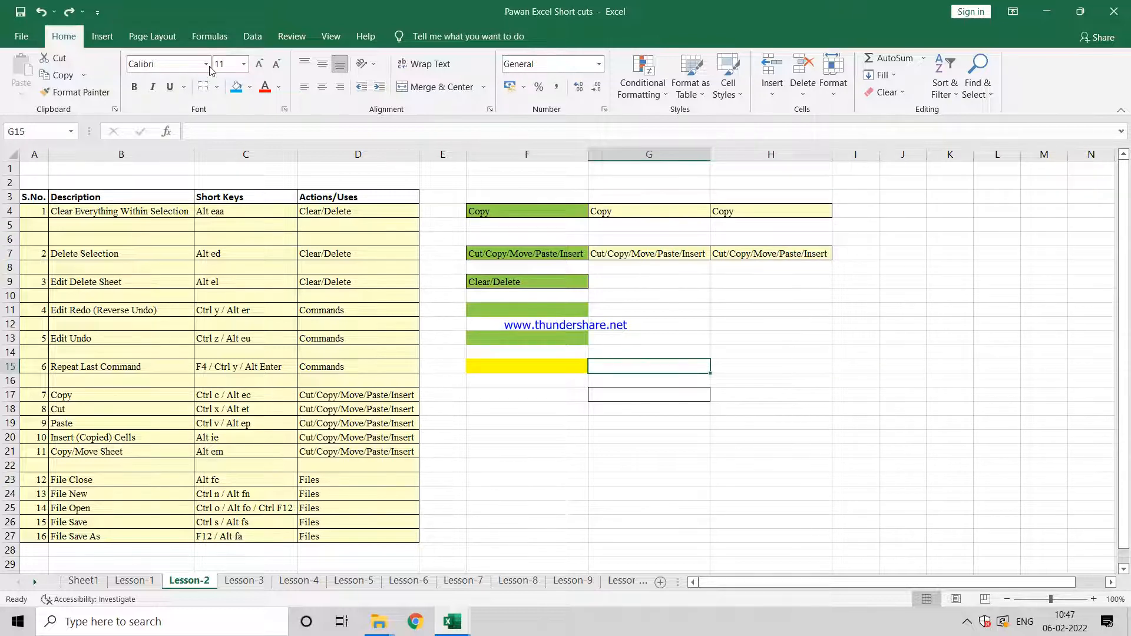
Step: Apply a Top and Double Bottom Border to cell G15
left_click(217, 87)
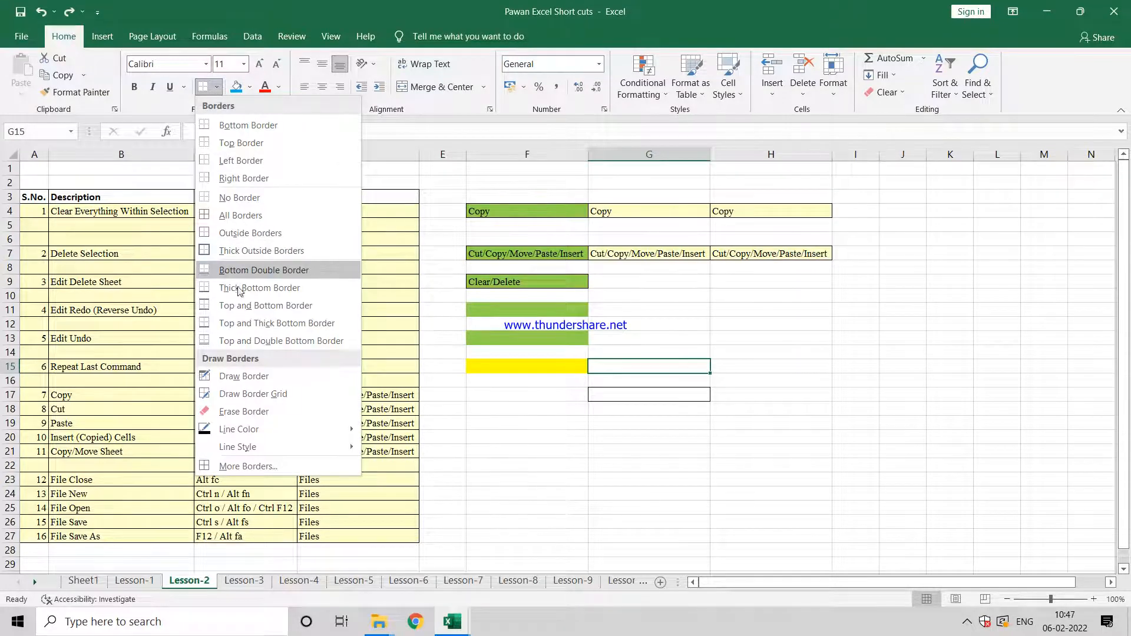
left_click(235, 342)
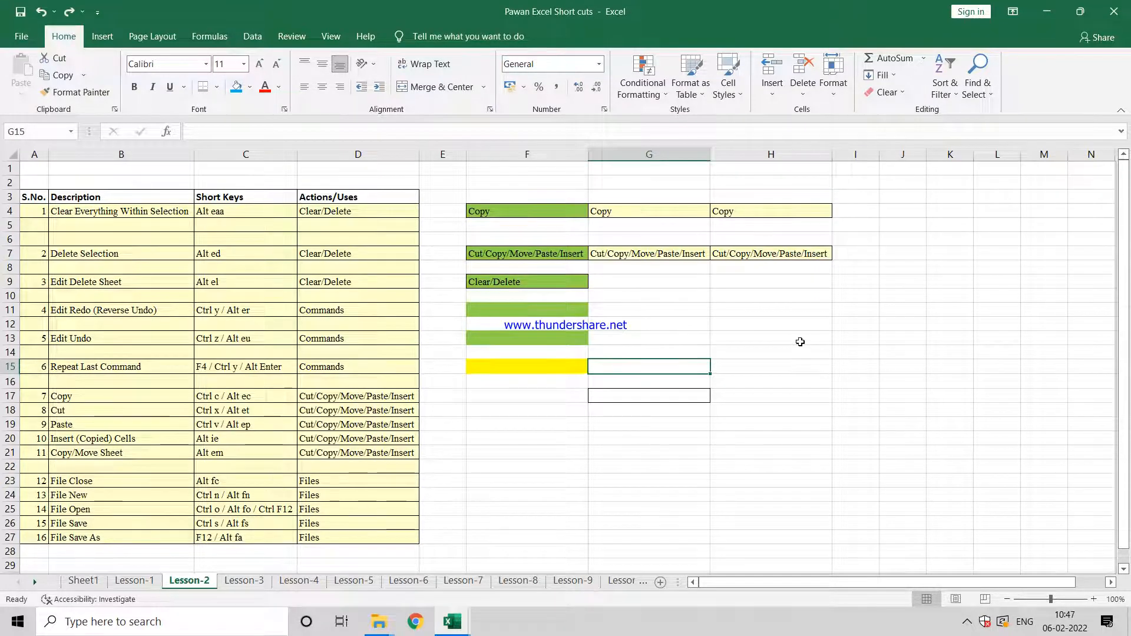
left_click(801, 338)
left_click(770, 375)
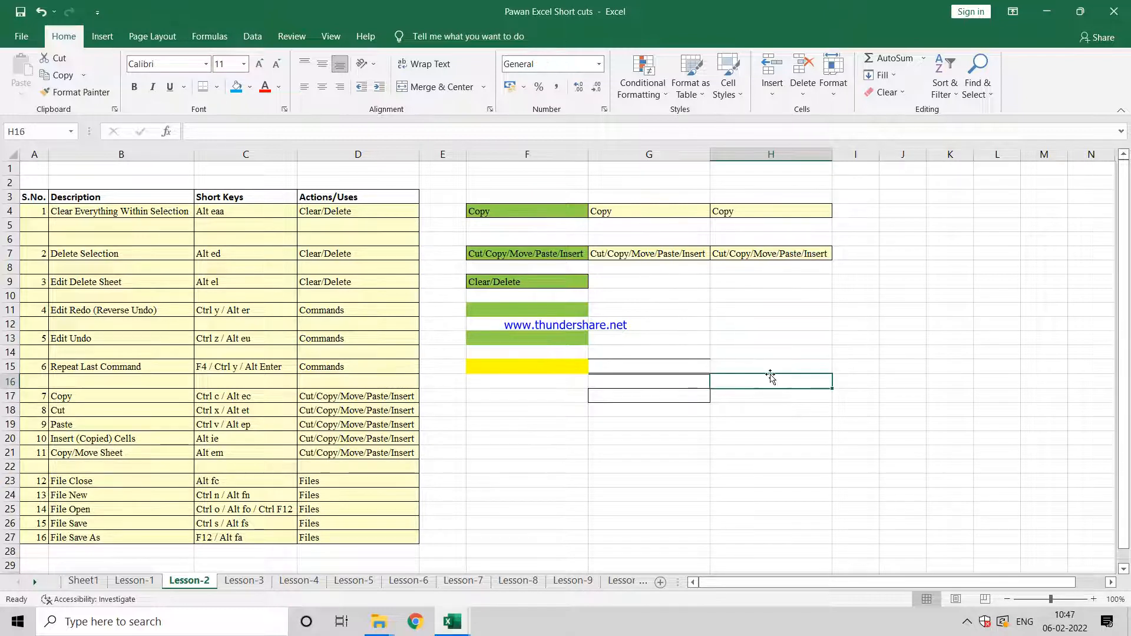
Step: Repeat the last border command on cell H15
left_click(766, 364)
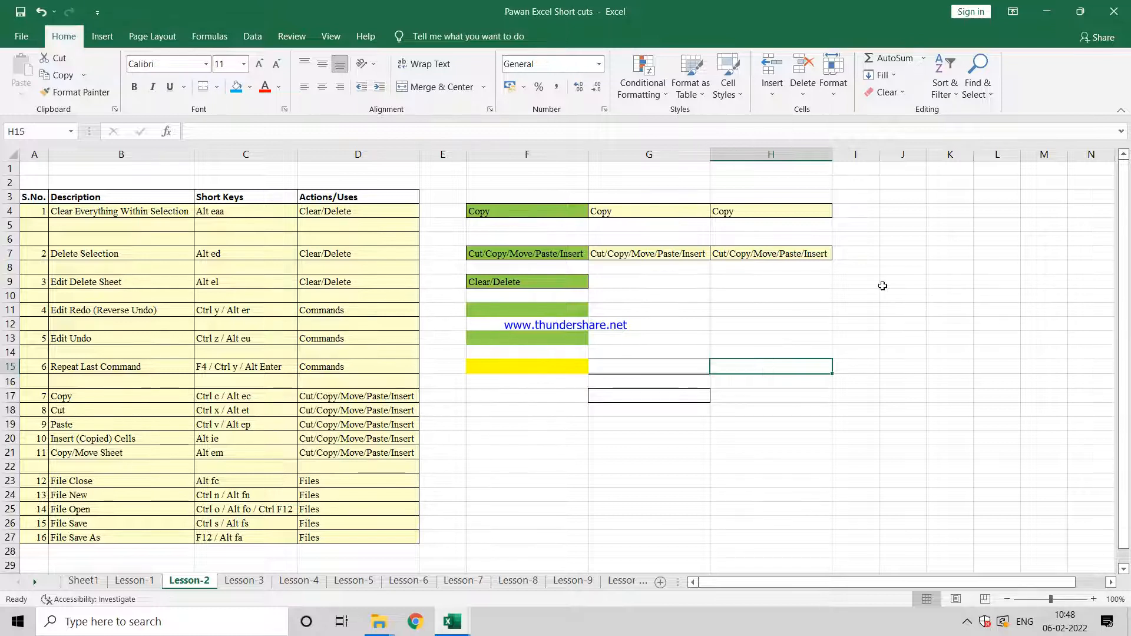
key("Right")
key("Right")
key("Right")
key("Left")
key("Left")
key("Left")
key("Left")
key("Left")
key("Left")
key("Left")
key("Left")
key("Right")
key("Right")
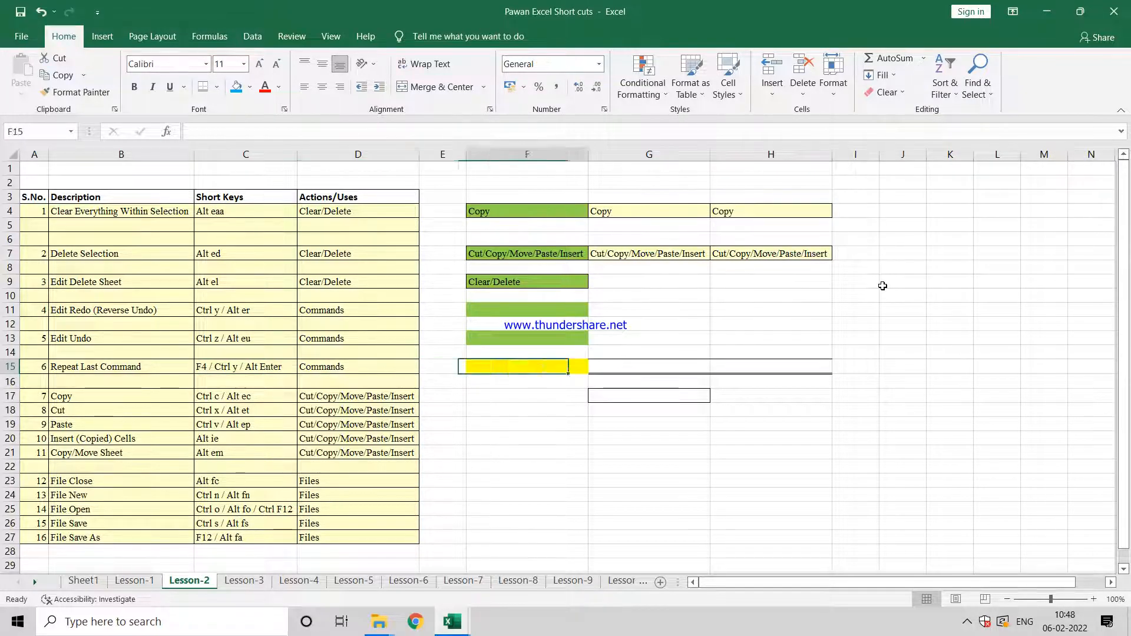
Step: Clear everything within the selection G15:H15, including the borders
key("Right")
key("Right")
key("shift+Right")
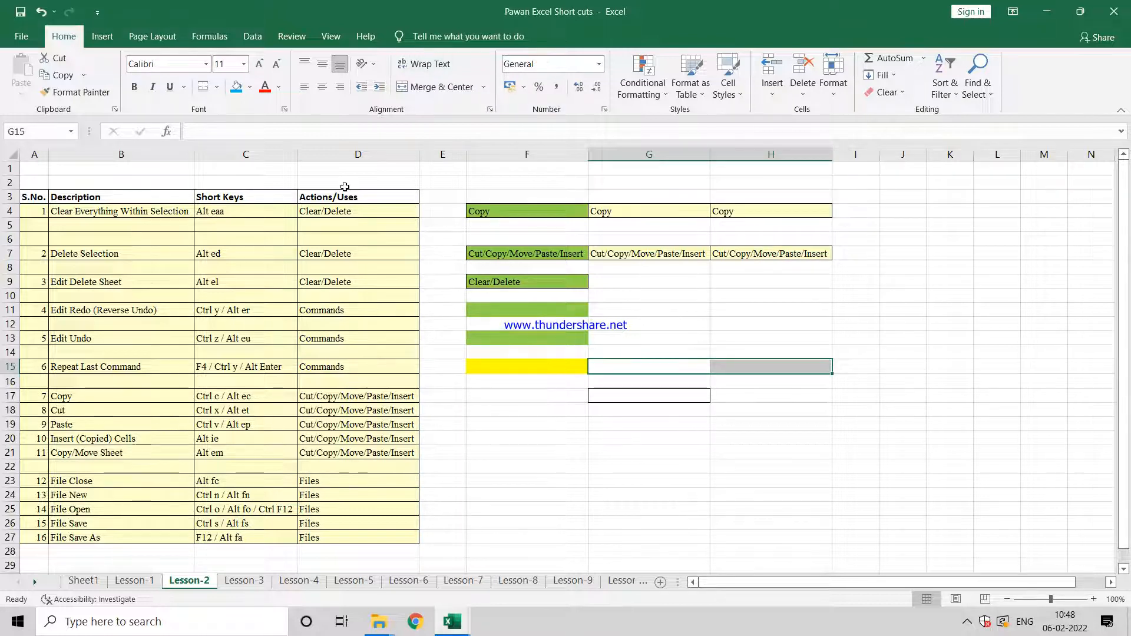
key("alt+e")
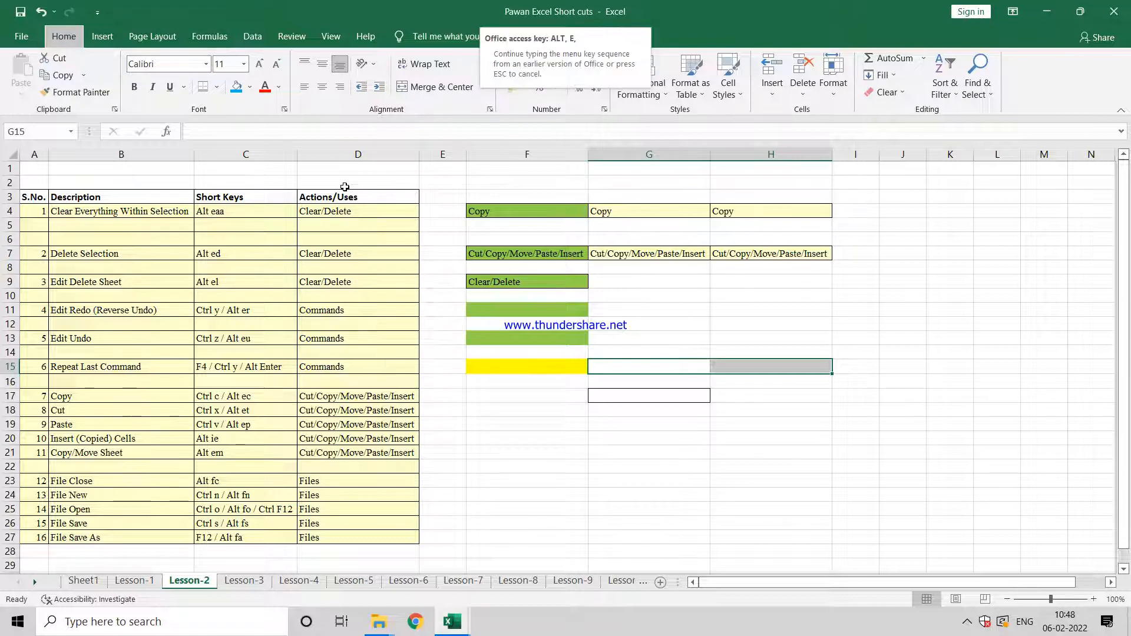
key("a")
key("Up")
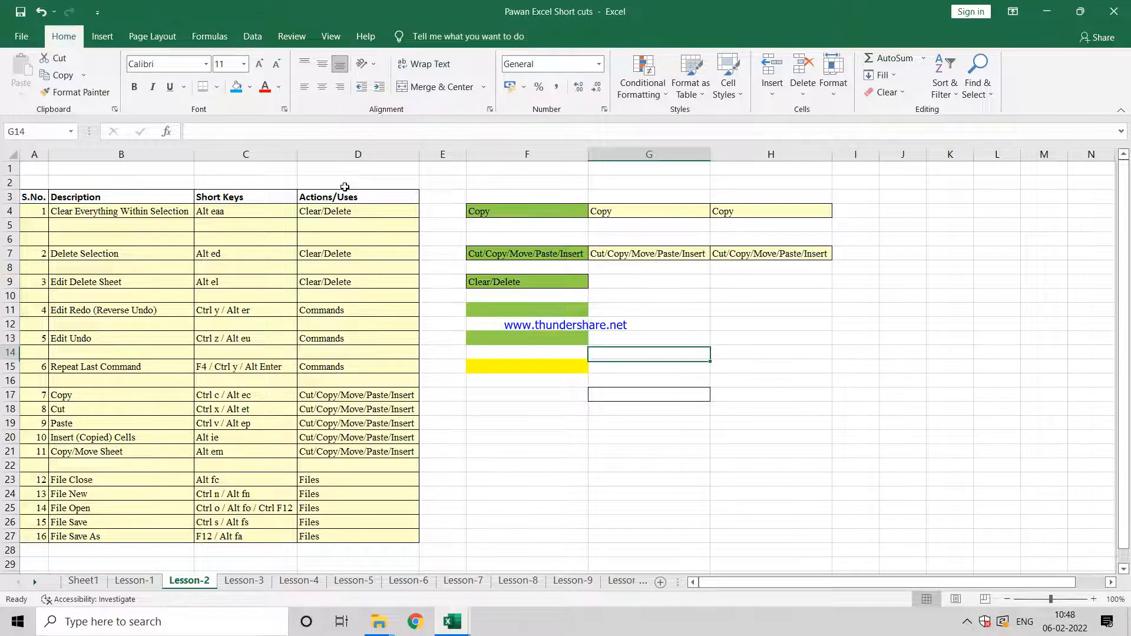
Step: Fill cell F15 with light green from the standard colors to mark the repeat-command example as finished
key("Right")
key("Down")
key("Down")
key("Down")
key("Left")
key("Up")
key("Left")
key("Up")
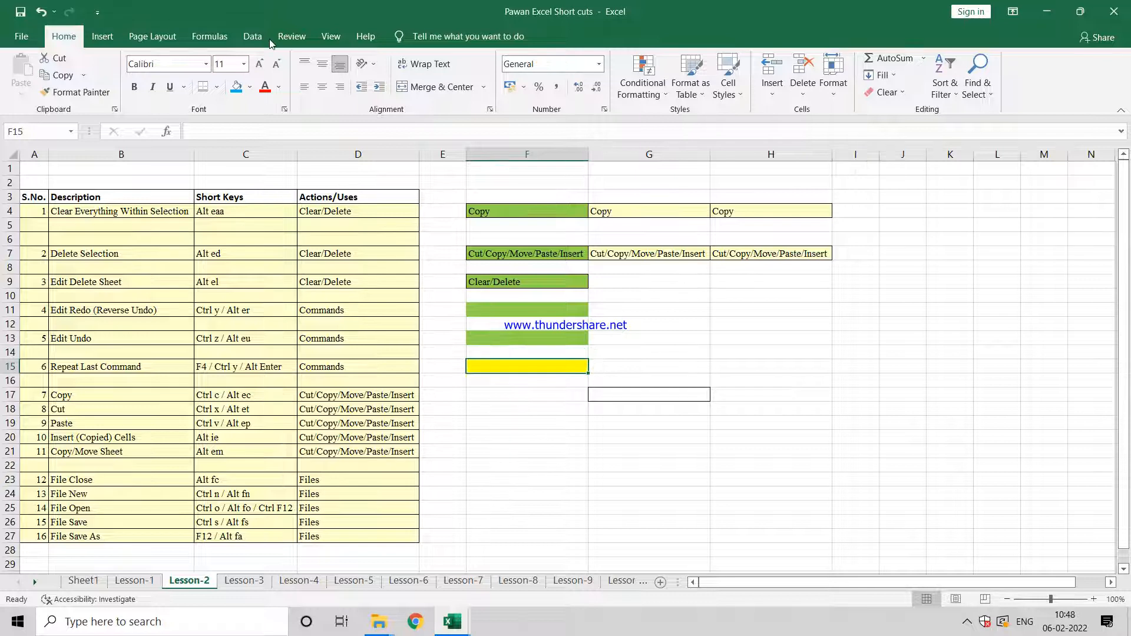
left_click(250, 87)
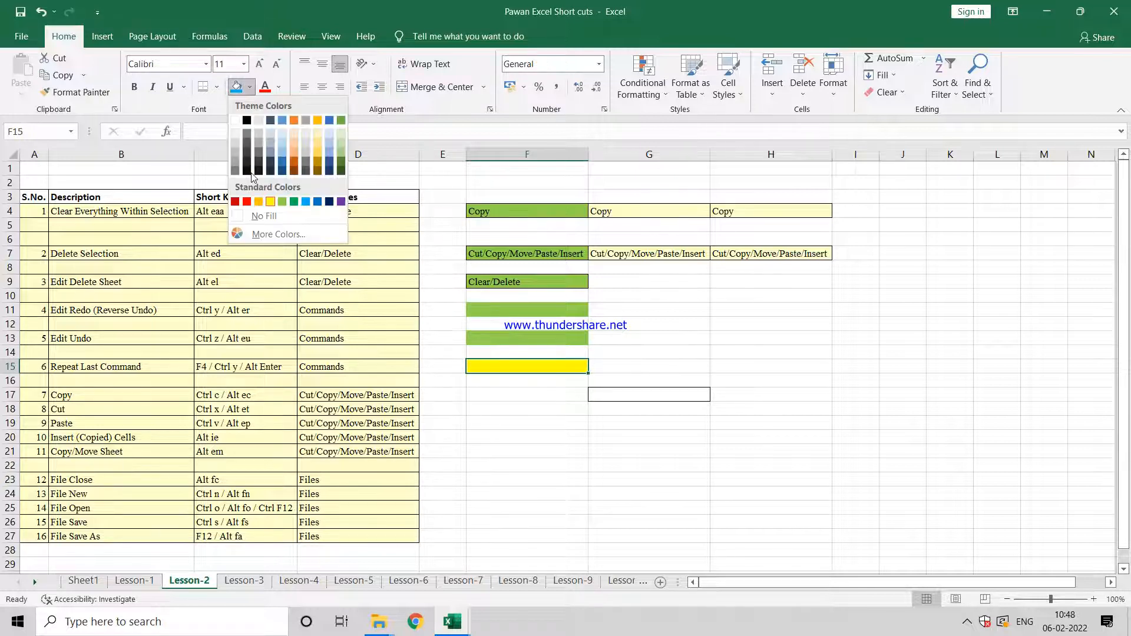
left_click(283, 200)
Step: Go through the Copy, Cut and Paste shortcut entries in rows 17 to 19 of the table
key("Left")
key("Down")
key("Down")
key("Left")
key("Left")
key("Left")
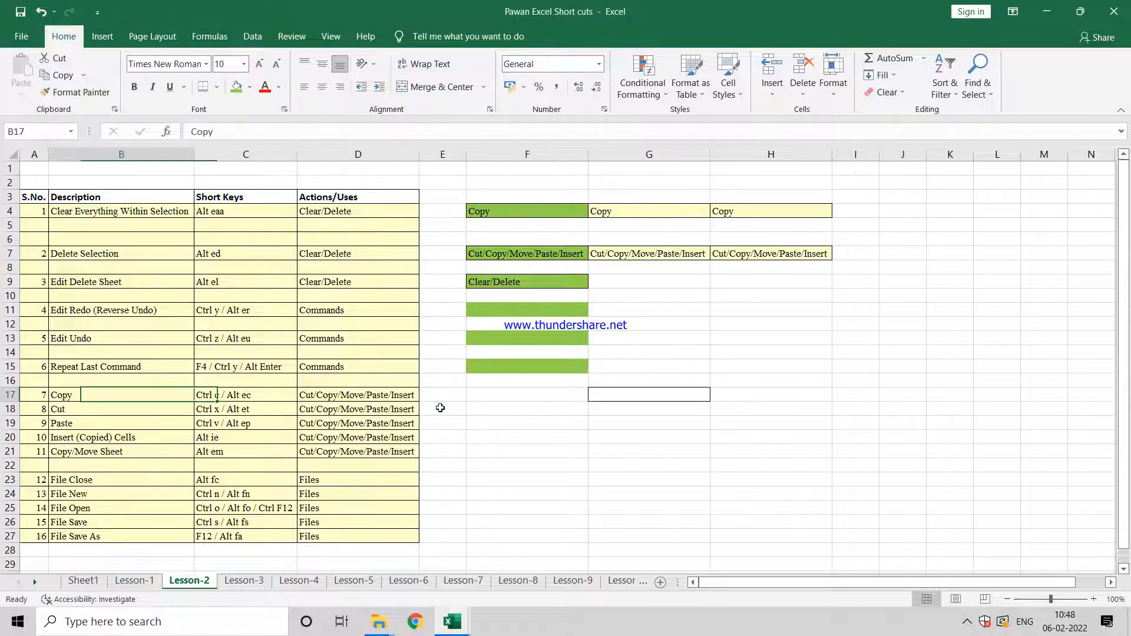
key("Down")
key("Down")
key("Right")
key("Right")
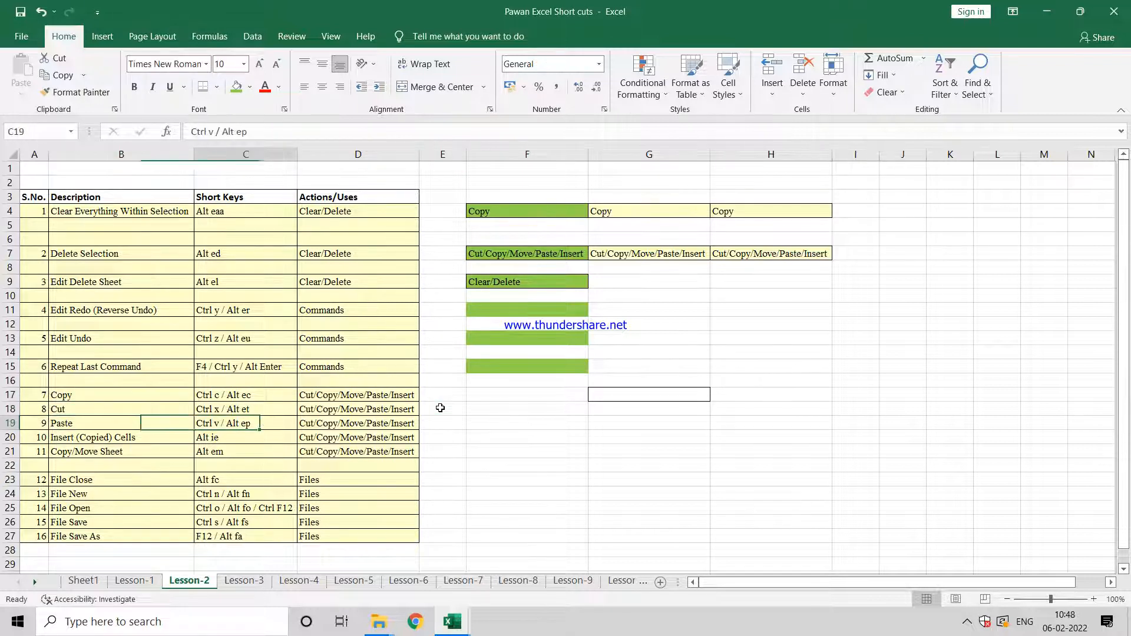
key("Up")
key("Right")
key("Up")
key("Right")
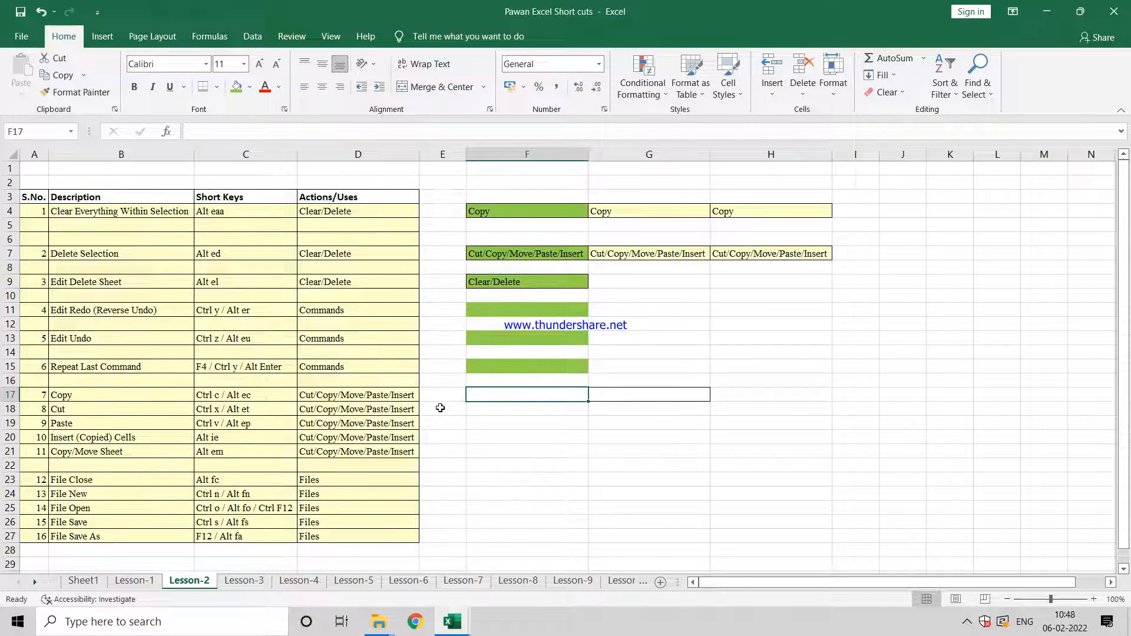
Step: Copy the green Clear/Delete cell F9 and paste it into cell F17
key("Up")
key("Up")
key("Up")
key("Up")
key("Up")
key("Up")
key("Up")
key("Up")
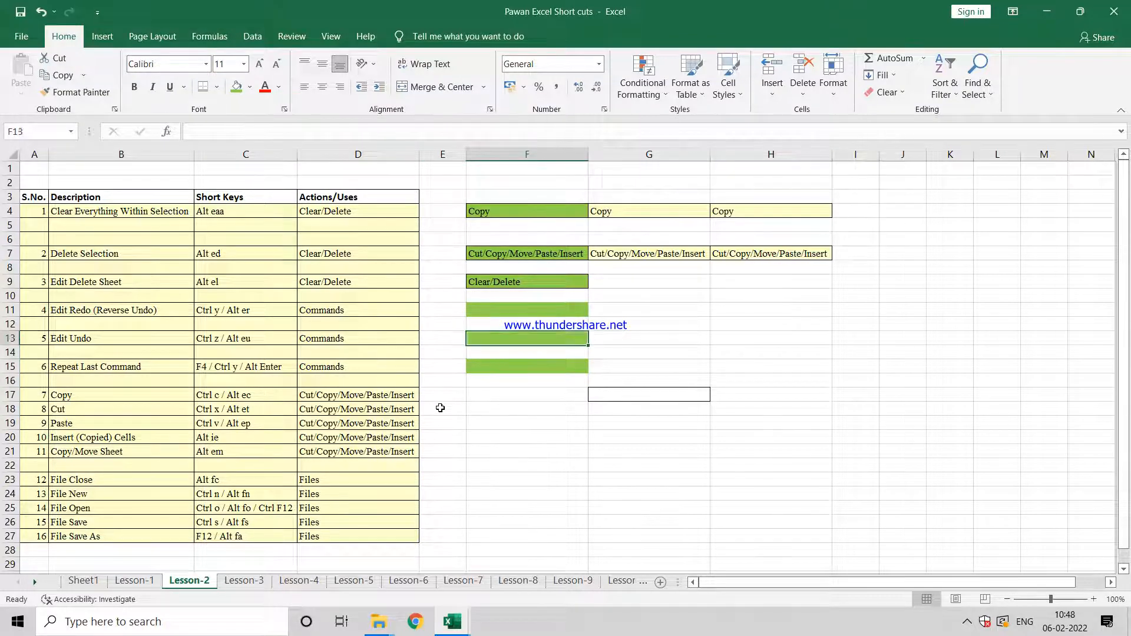
key("ctrl+c")
key("ctrl+Down")
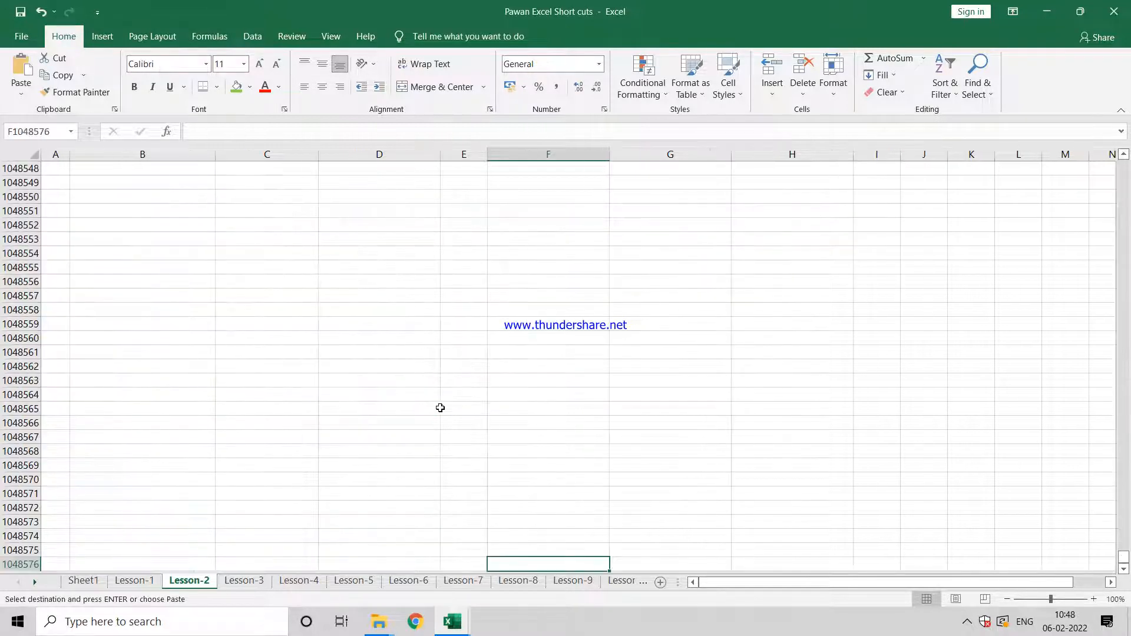
key("ctrl+Up")
key("Down")
key("Down")
key("Down")
key("Down")
key("Down")
key("Down")
key("Down")
key("Down")
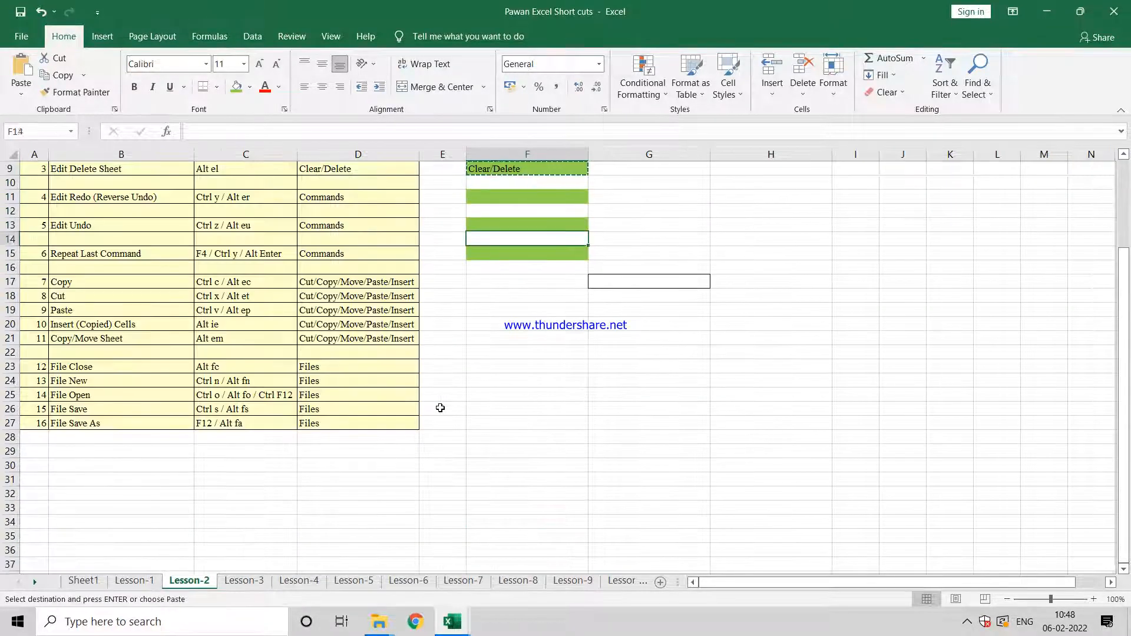
key("ctrl+v")
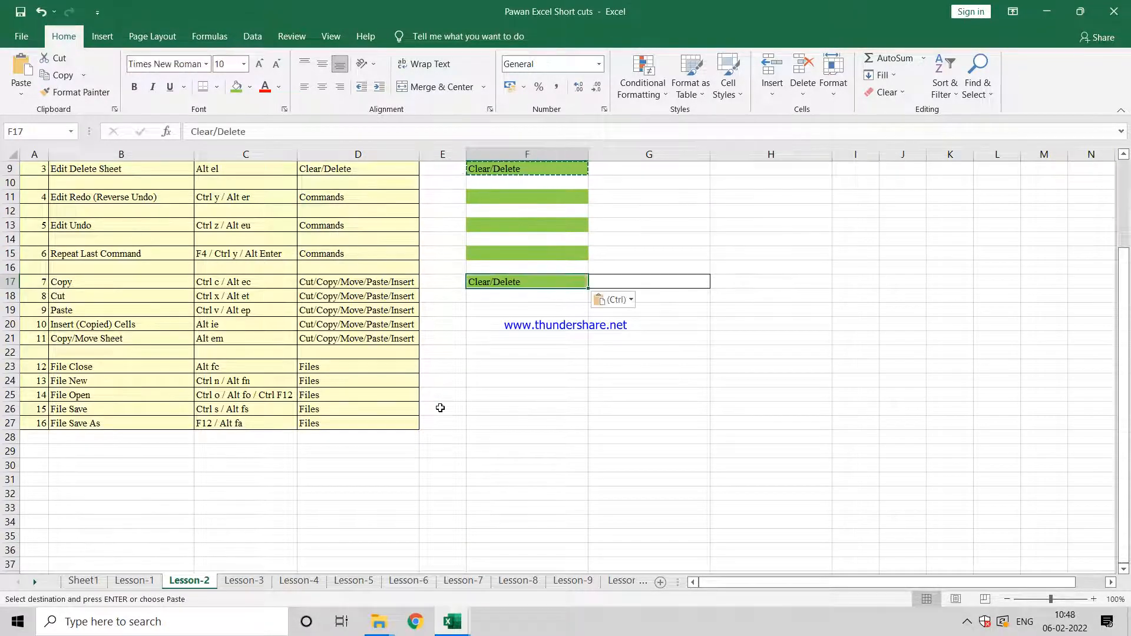
Step: Cut the Clear/Delete cell F17 and paste it into cell F19
key("Down")
key("Left")
key("Left")
key("Right")
key("Up")
key("Up")
key("Up")
key("Down")
key("Down")
key("Right")
key("Down")
key("Up")
key("ctrl+c")
key("Down")
key("Down")
key("Up")
key("Down")
key("ctrl+v")
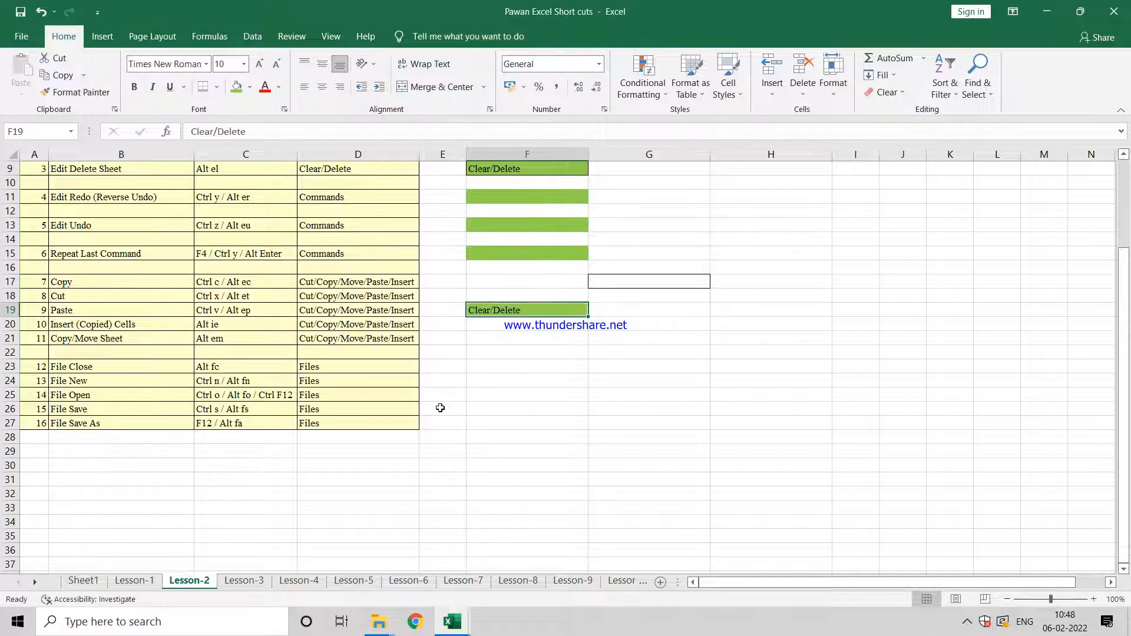
Step: Review the Copy, Cut and Paste rows against the green example cells in column F
key("Left")
key("Left")
key("Left")
key("Up")
key("Right")
key("Right")
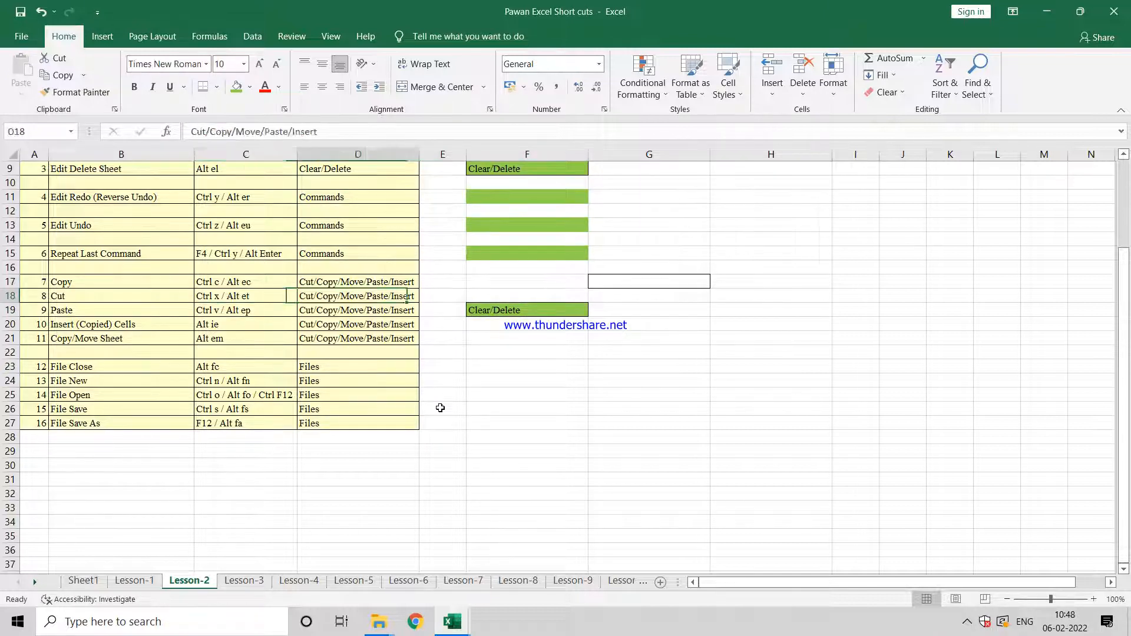
key("Down")
key("Left")
key("Left")
key("Up")
key("Up")
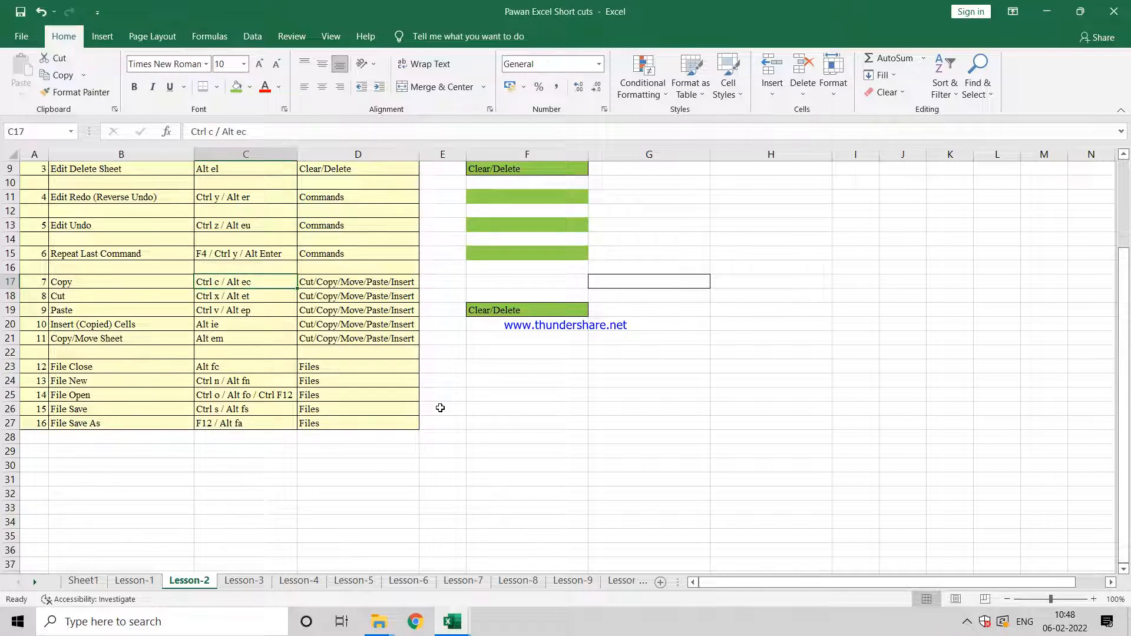
key("Right")
key("Right")
key("Right")
key("Up")
key("Up")
key("Up")
key("Up")
key("Down")
key("Down")
key("Down")
key("Down")
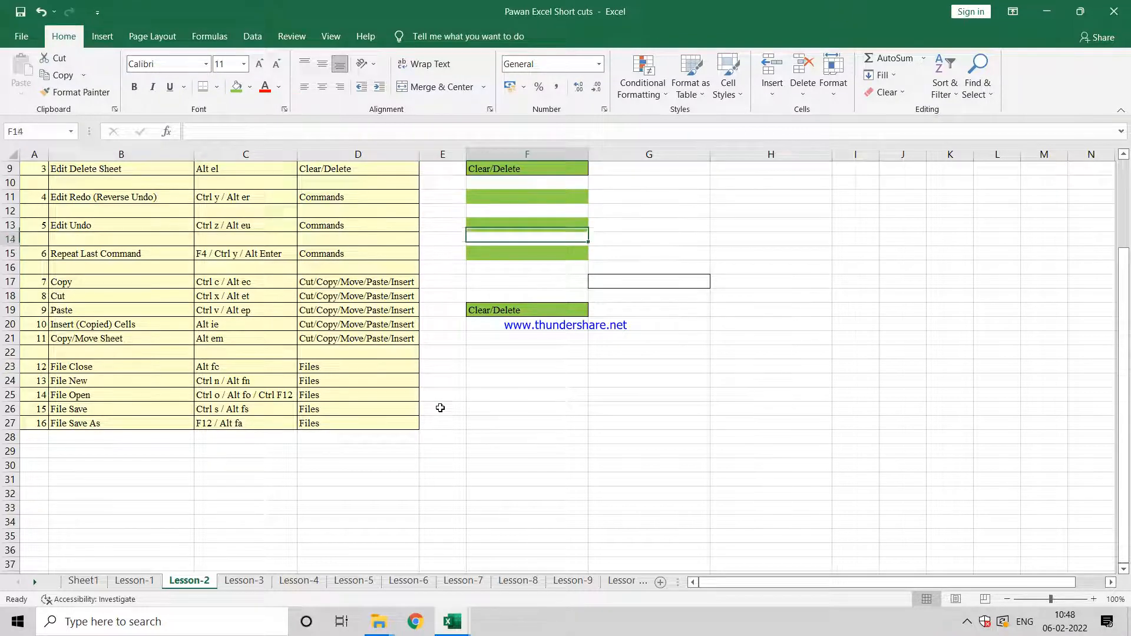
key("Left")
key("Left")
key("Left")
key("Down")
key("Down")
key("Down")
key("Up")
key("Left")
key("Up")
key("Up")
key("Down")
key("Down")
key("Down")
key("Up")
key("Right")
key("Up")
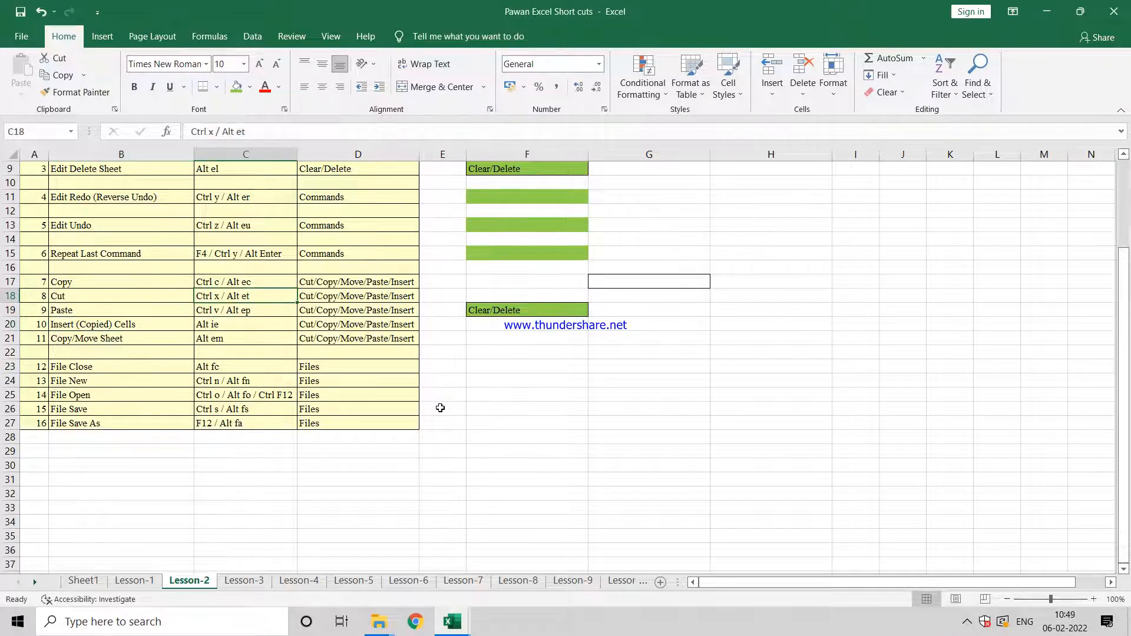
Step: Cut the Clear/Delete cell F19 and place it in cell F20
key("Right")
key("Right")
key("Right")
key("Down")
key("ctrl+c")
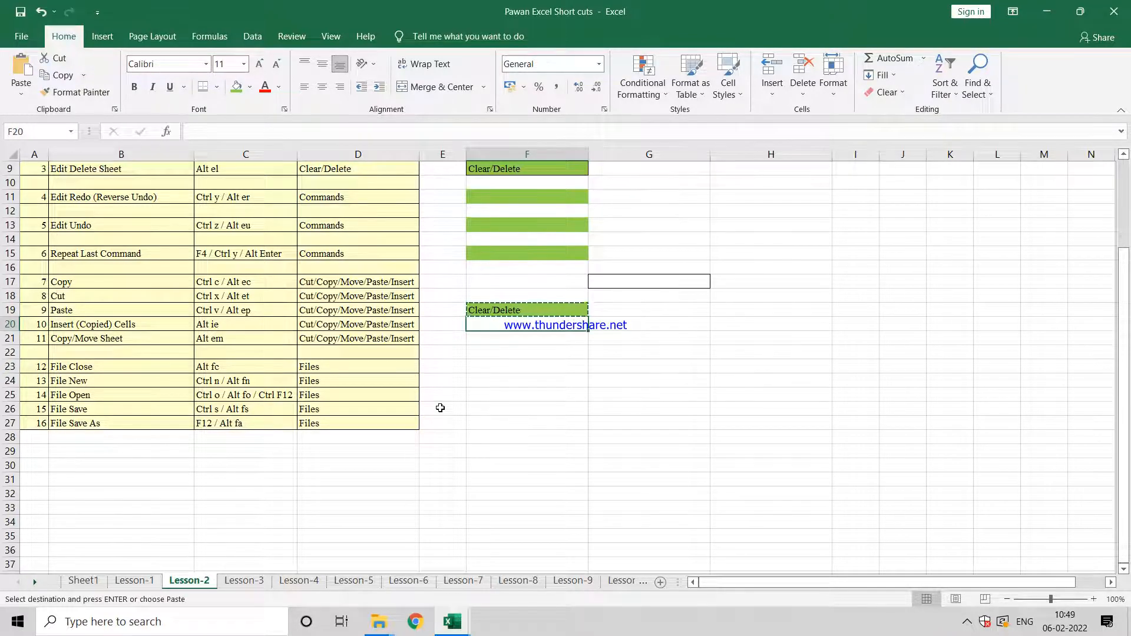
key("Return")
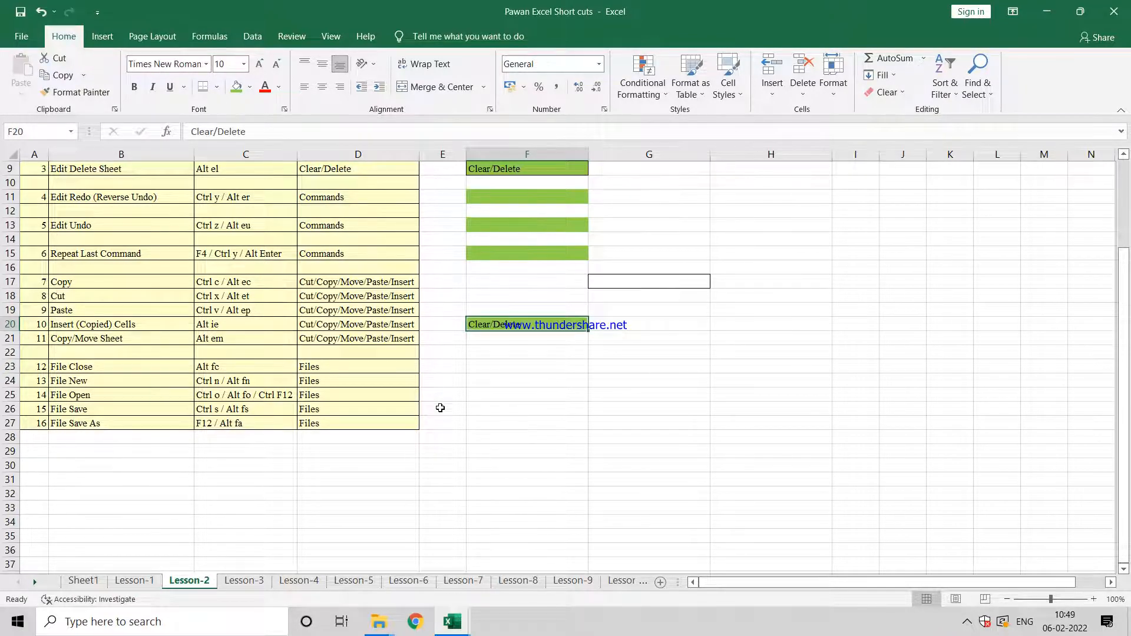
Step: Fill the range F17:F20 with light green to mark those examples as finished
key("shift+Up")
key("shift+Up")
key("shift+Up")
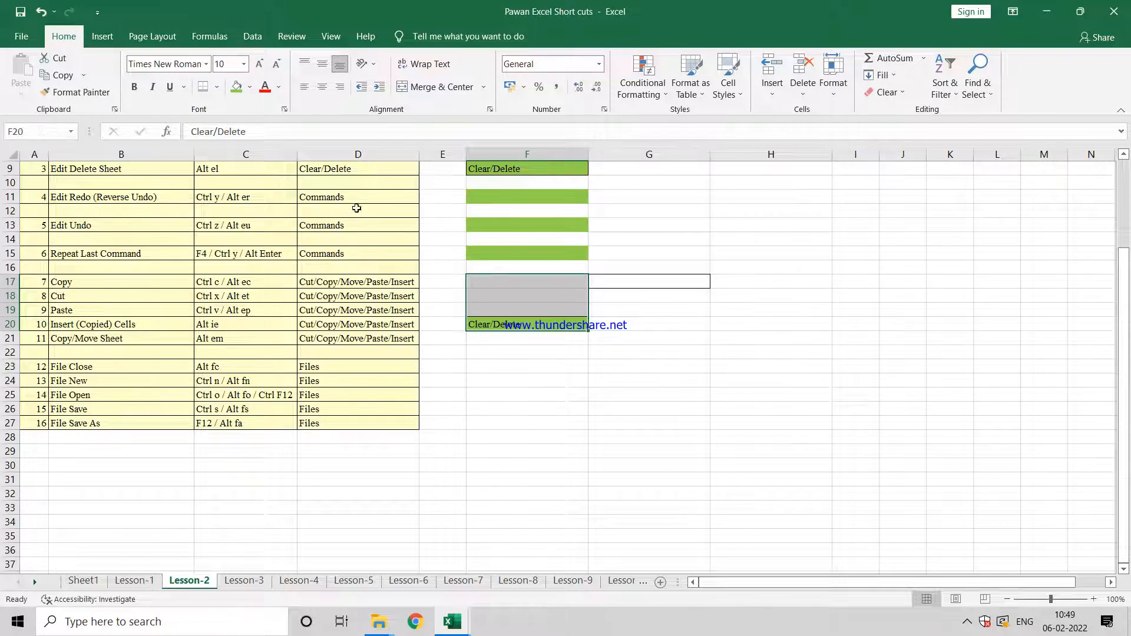
left_click(238, 88)
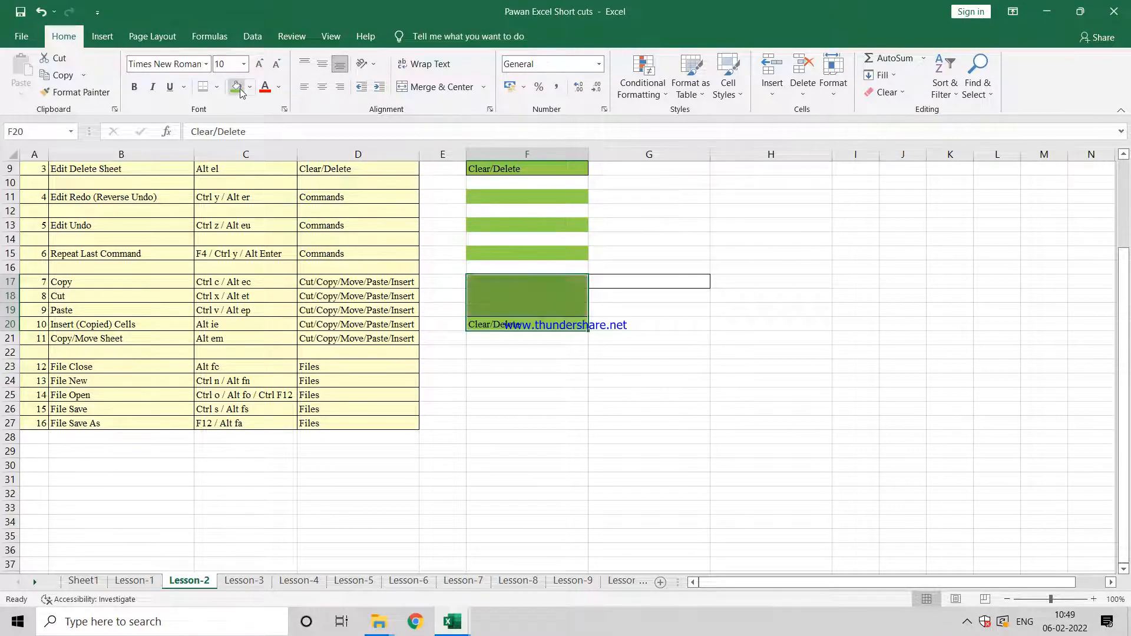
key("Down")
key("Down")
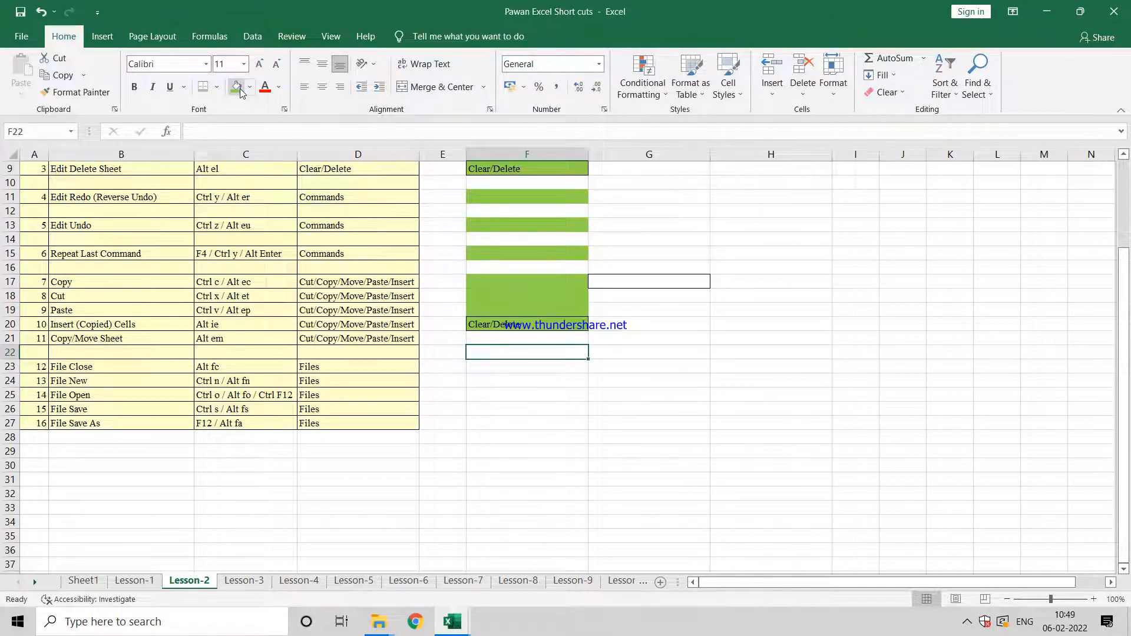
Step: Create a copy of the Lesson-2 sheet in the same workbook, placed before Lesson-3
key("Up")
key("Left")
key("Left")
key("Left")
key("Left")
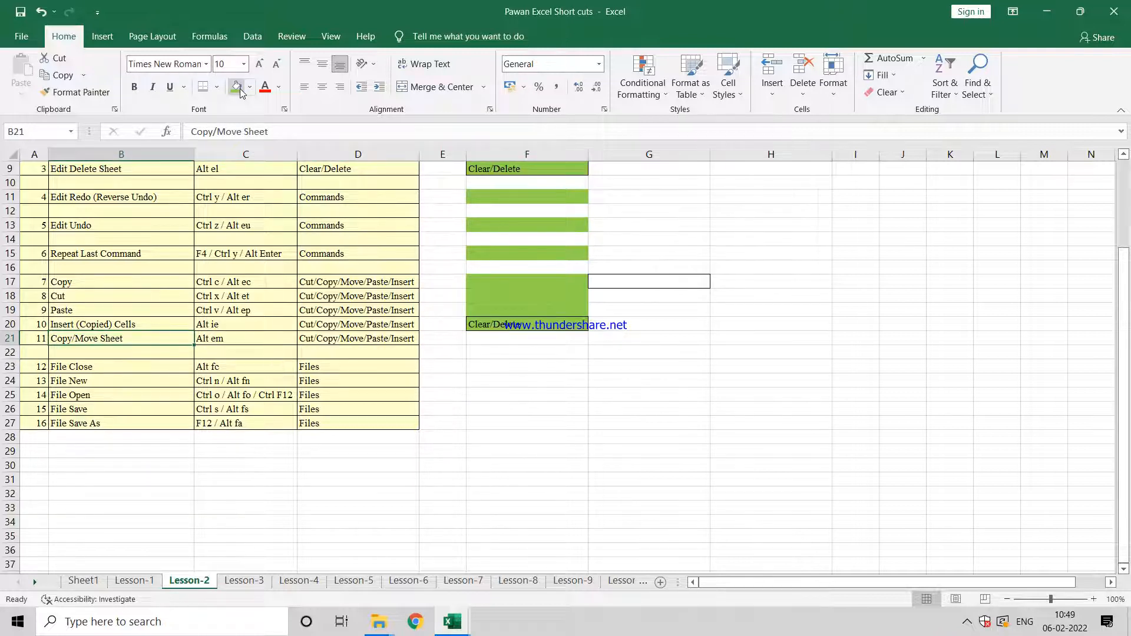
key("Right")
key("Right")
key("Right")
key("Right")
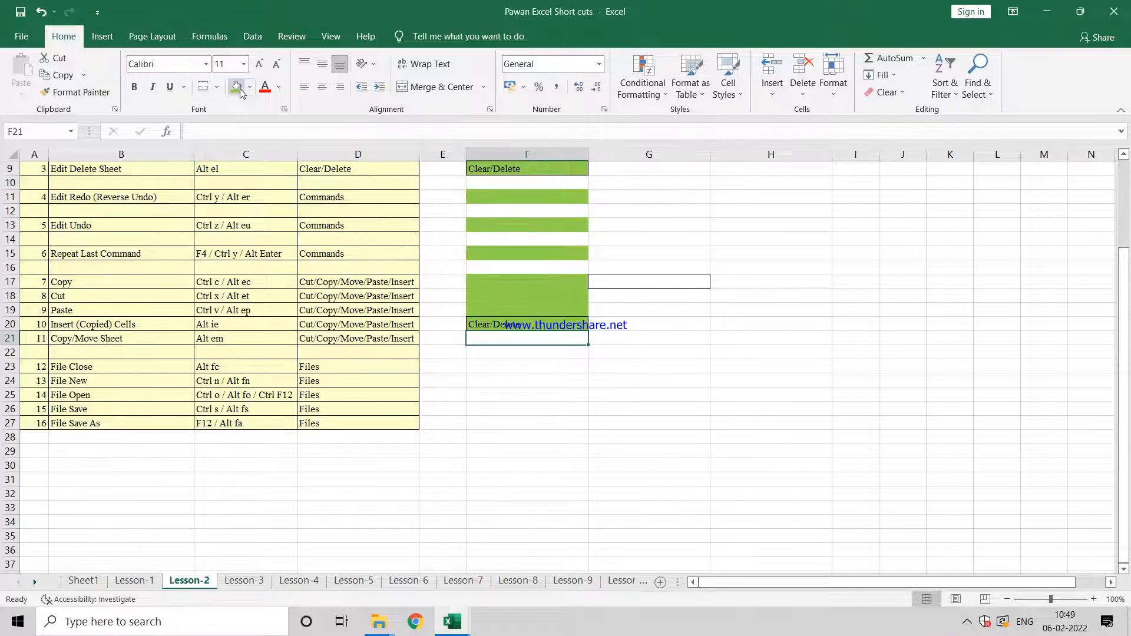
key("alt")
key("e")
key("m")
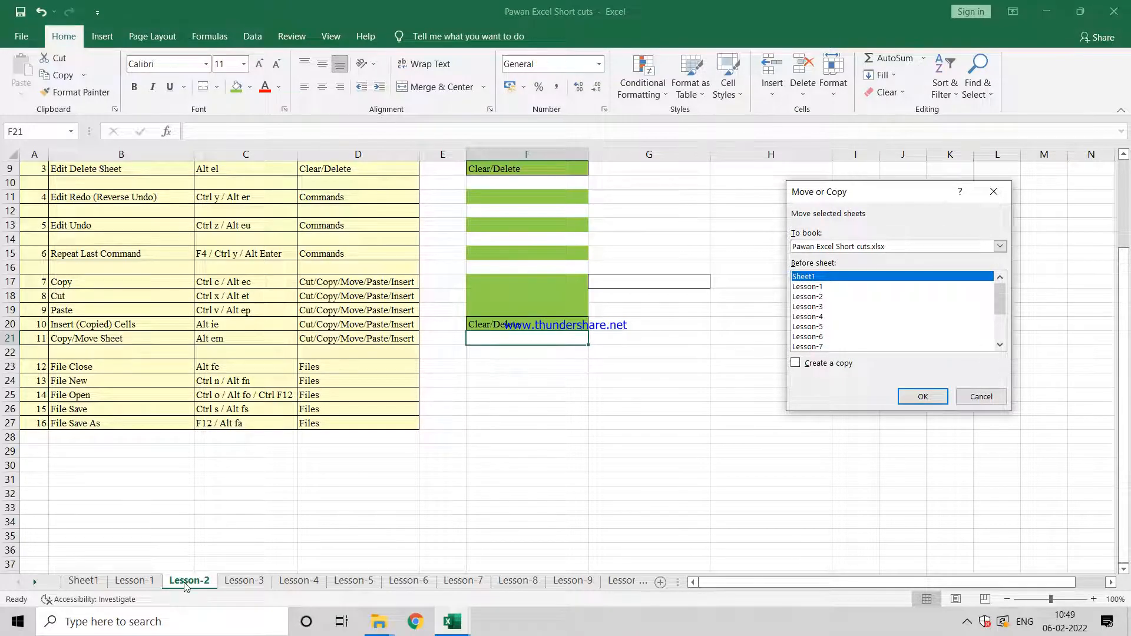
left_click(802, 365)
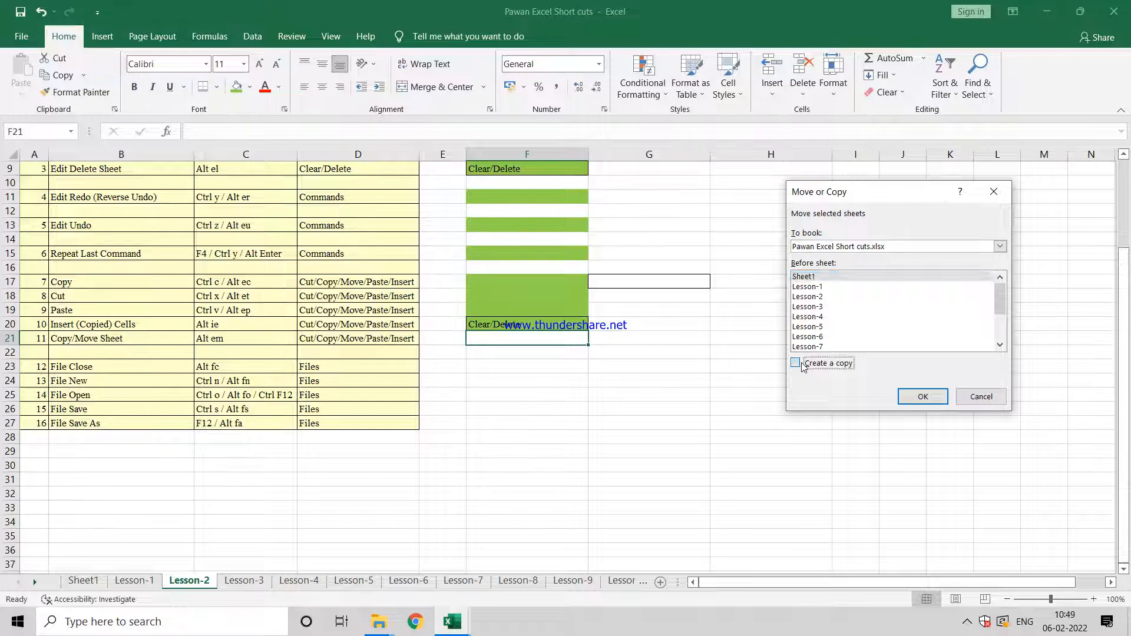
left_click(822, 288)
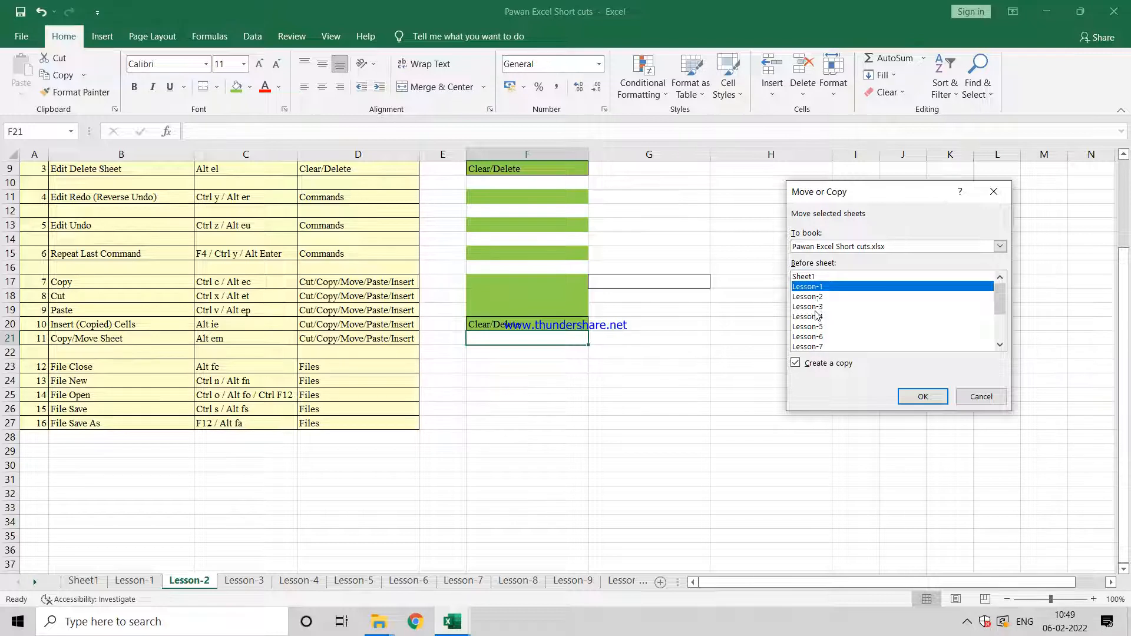
left_click(816, 316)
left_click(817, 307)
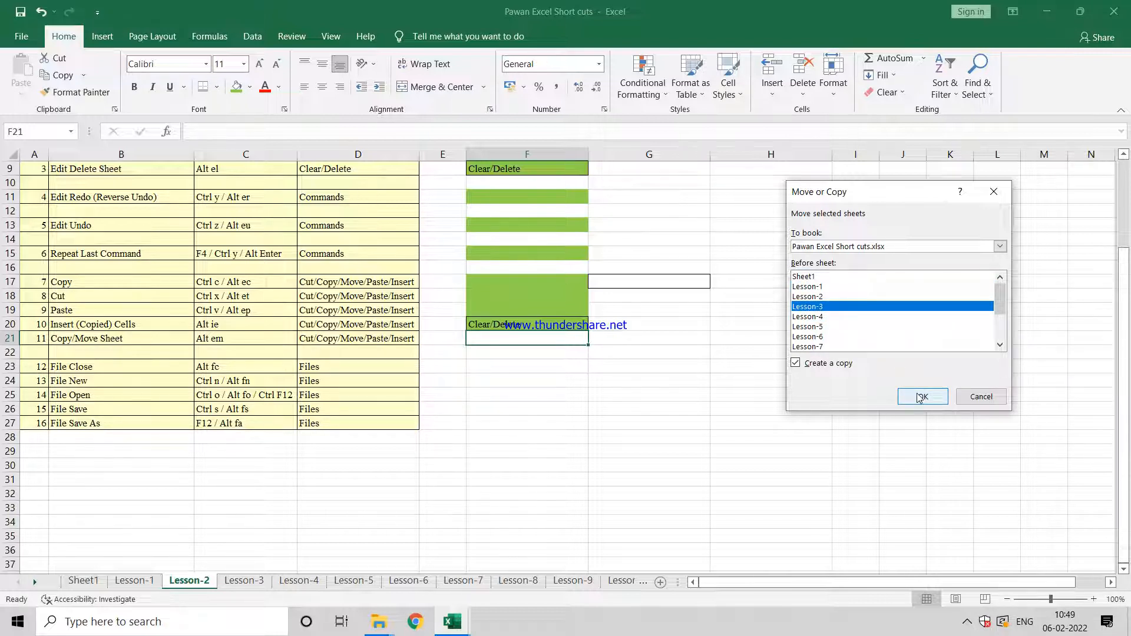
left_click(920, 396)
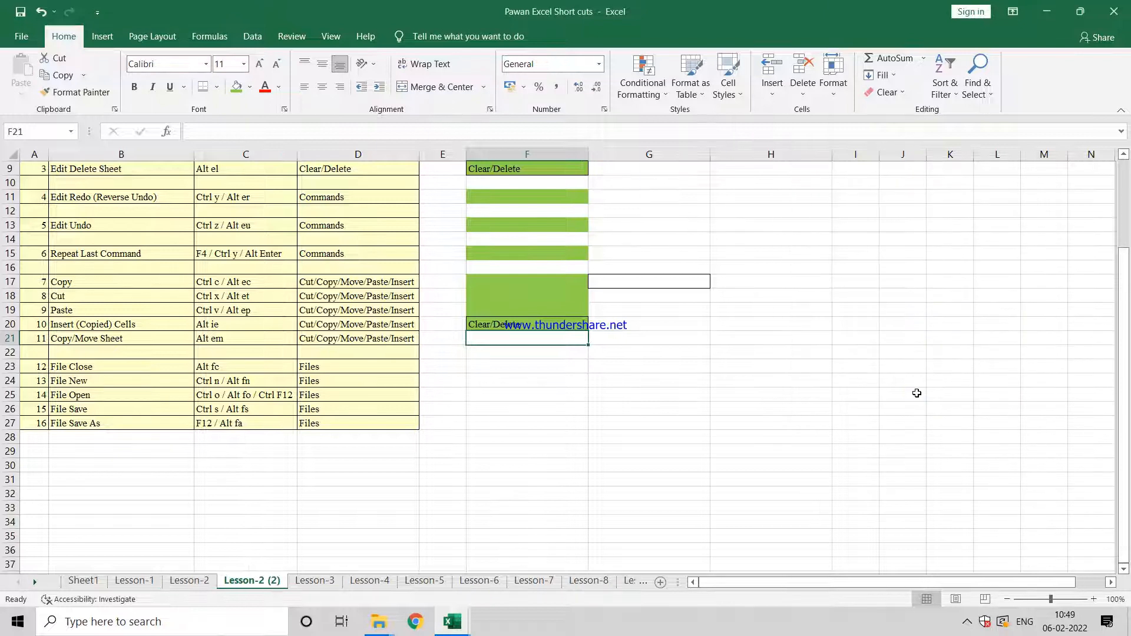
left_click(201, 581)
left_click(244, 583)
right_click(244, 583)
left_click(278, 464)
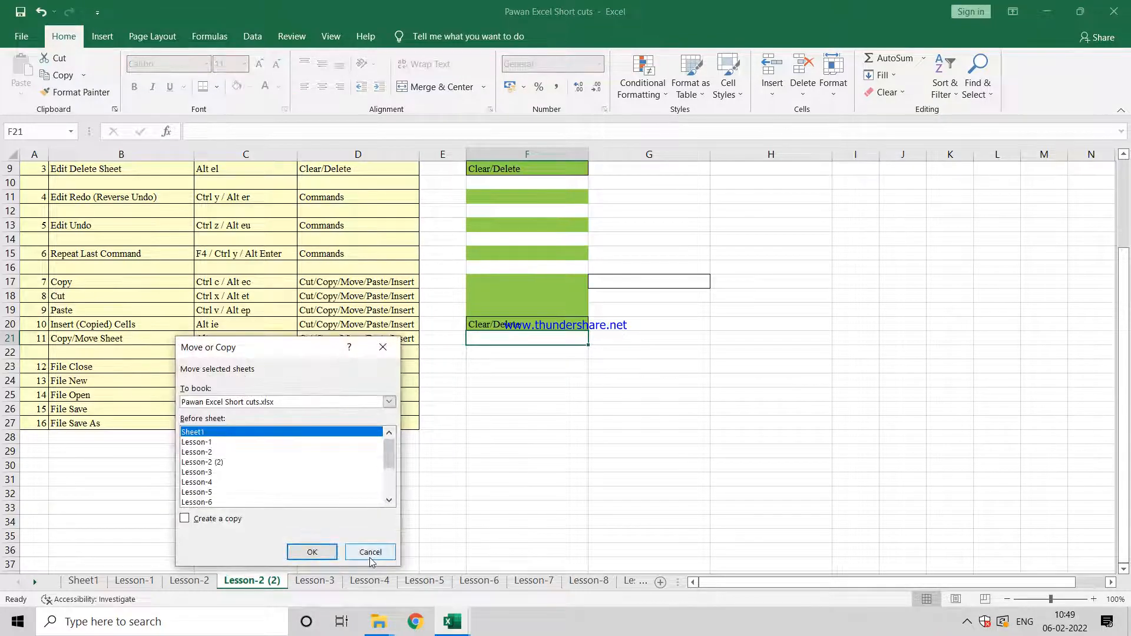
left_click(369, 551)
Step: Delete the copied sheet Lesson-2 (2) and return to the Lesson-2 sheet
right_click(274, 581)
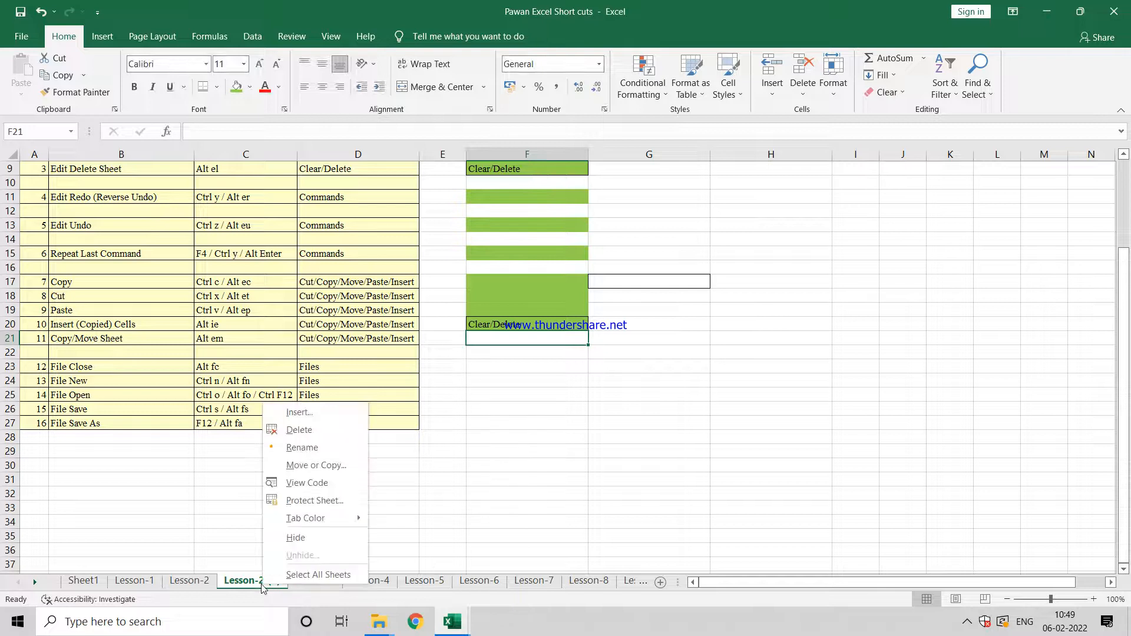
left_click(316, 430)
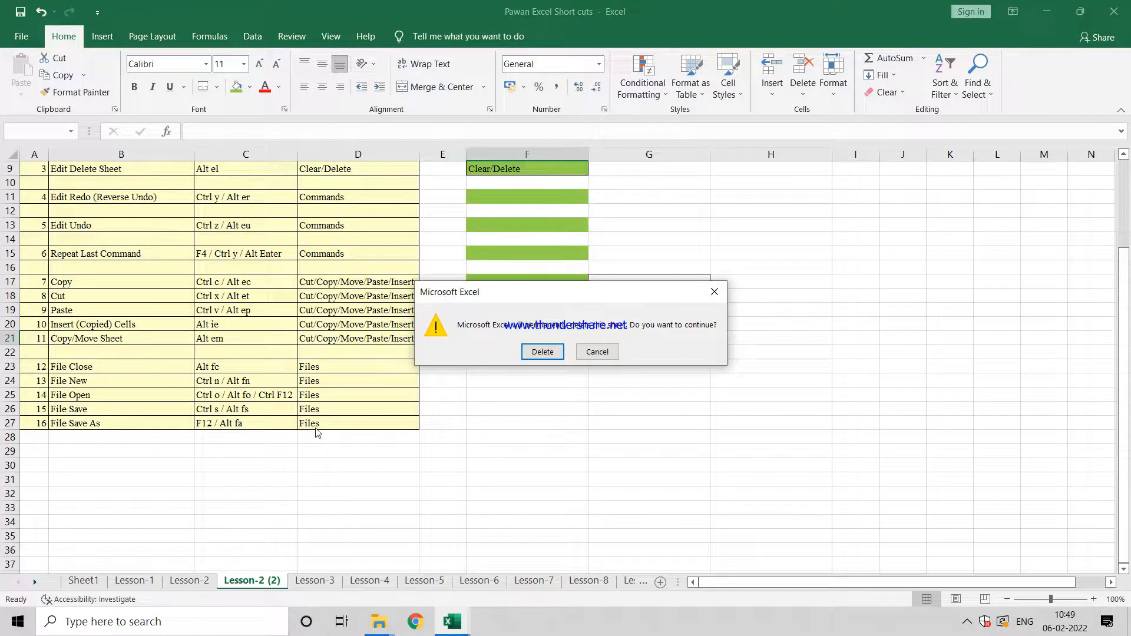
left_click(542, 351)
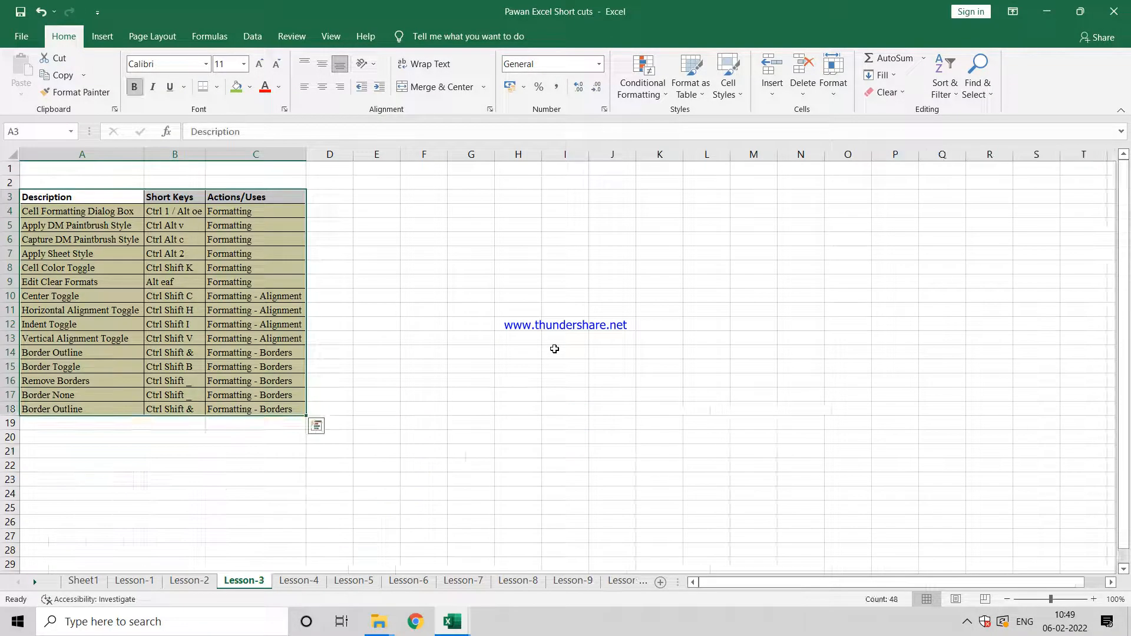
left_click(200, 580)
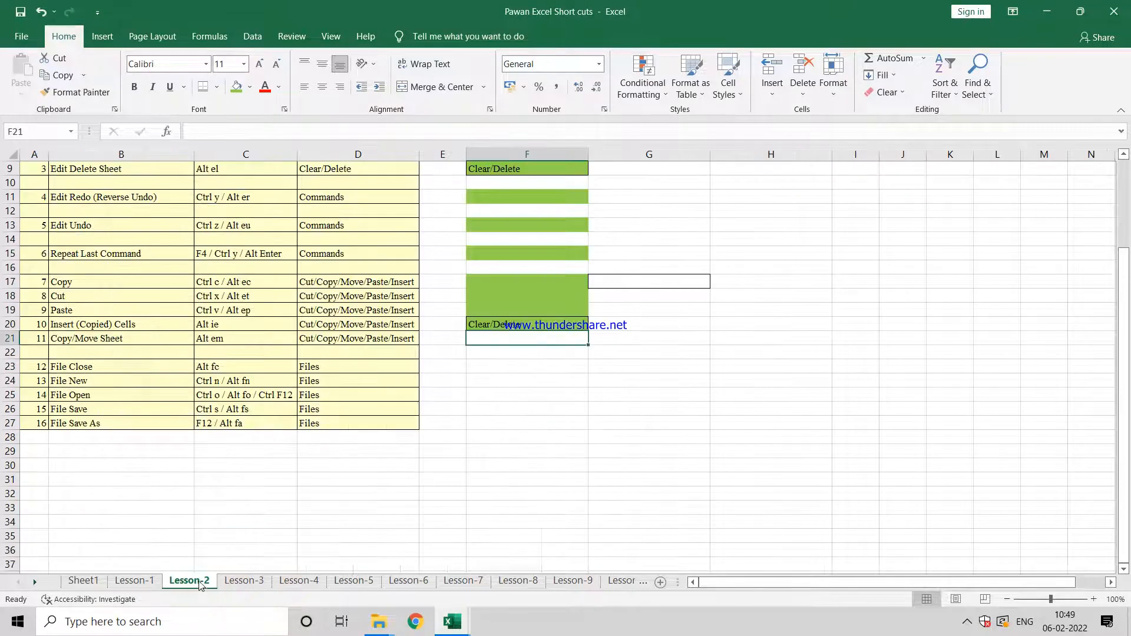
Step: Fill cell F21 with light green to mark the Copy/Move Sheet example as finished
key("Left")
key("Left")
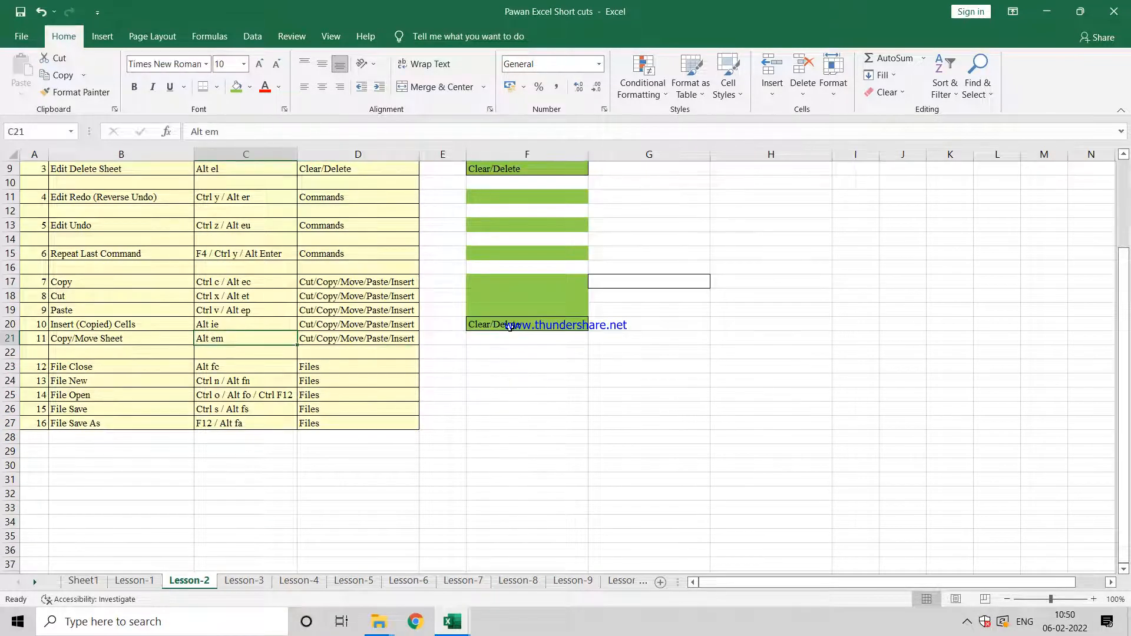
key("Right")
key("Right")
key("Right")
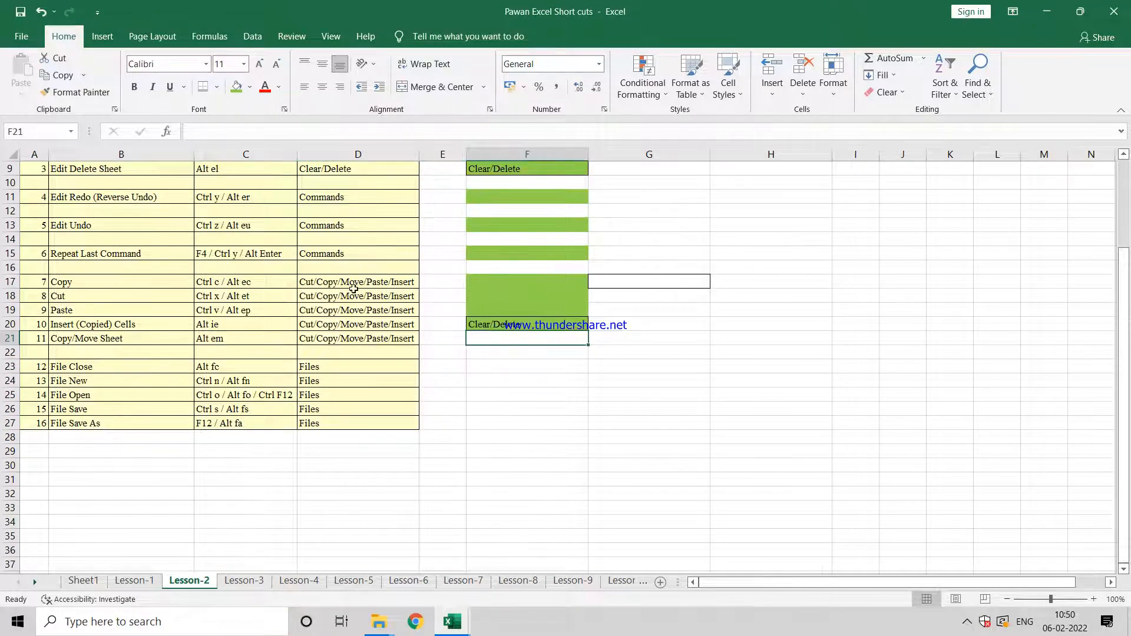
left_click(236, 89)
Step: Examine the File Close and File New shortcut rows, 23 and 24, of the table
key("Down")
key("Down")
key("Left")
key("Left")
key("Left")
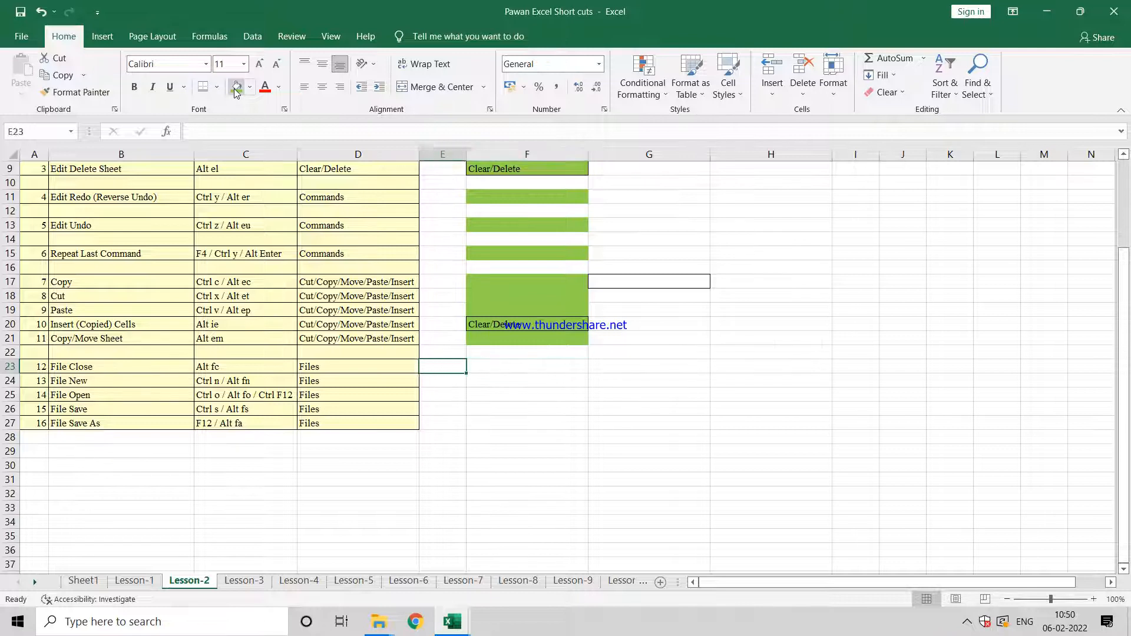
key("Right")
key("Right")
key("Right")
key("Down")
key("Down")
key("Up")
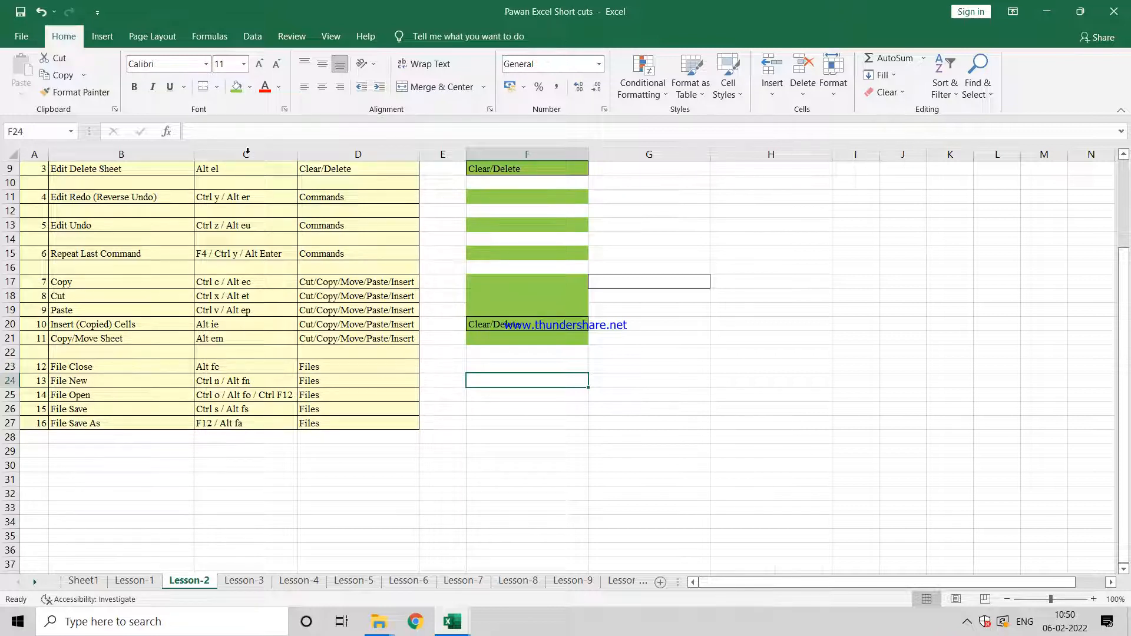
Step: Fill cell F24 with light green to mark the File New example as finished, and select F23 in the File Close row
left_click(237, 88)
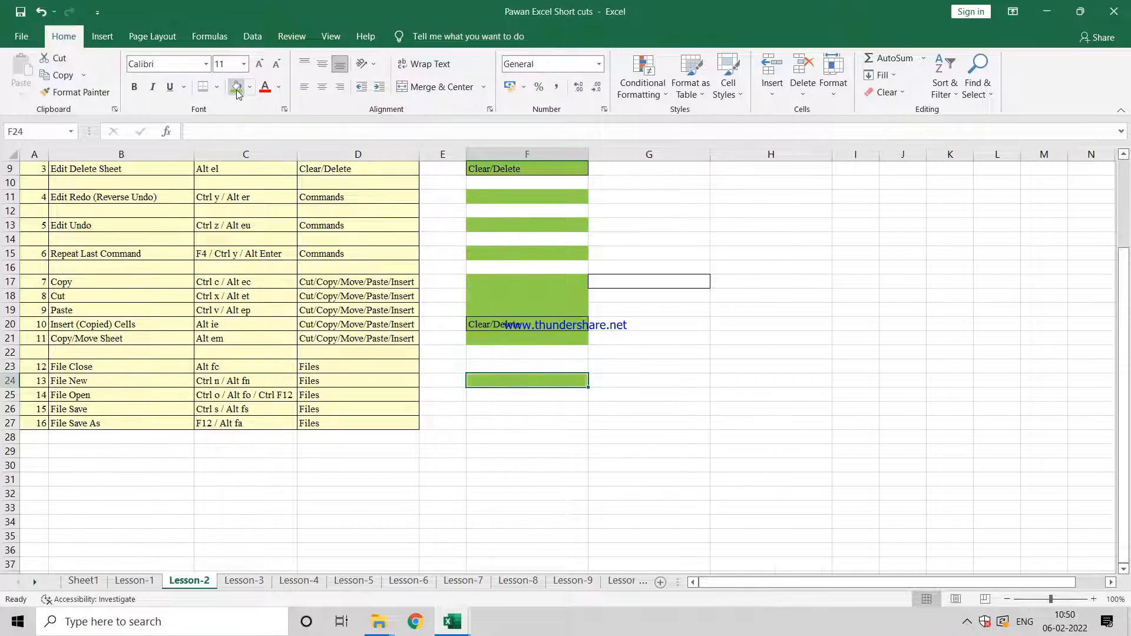
key("Up")
key("Left")
key("Left")
key("Left")
key("Left")
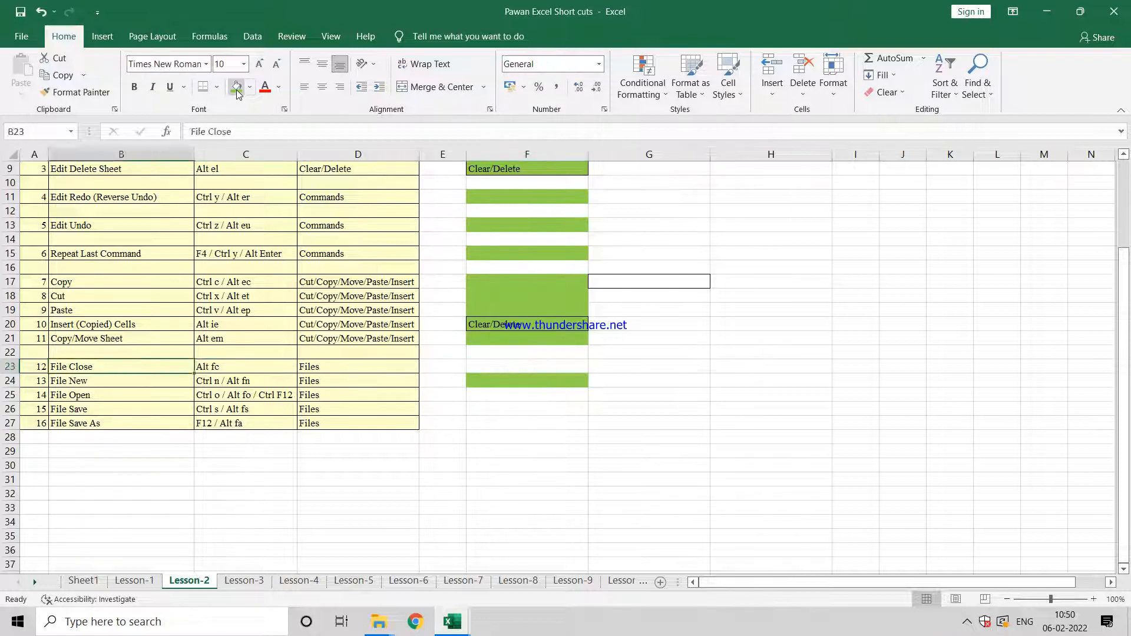
key("Right")
key("Right")
key("Right")
key("Right")
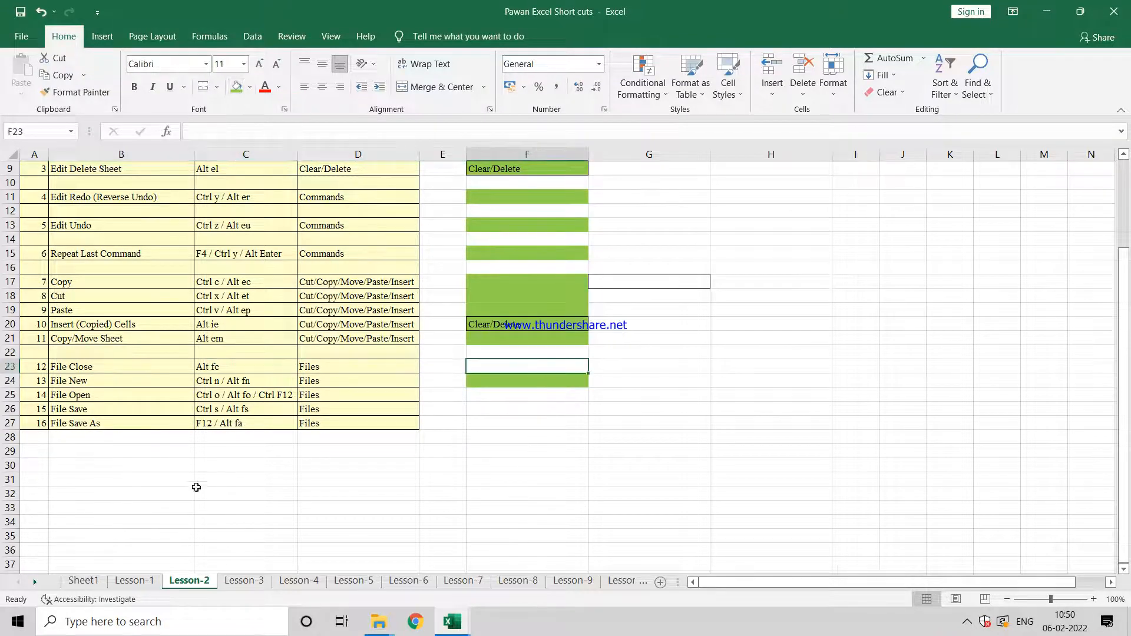
Step: View the open Book2 workbook and return to the File Close row of the Lesson-2 sheet
left_click(452, 621)
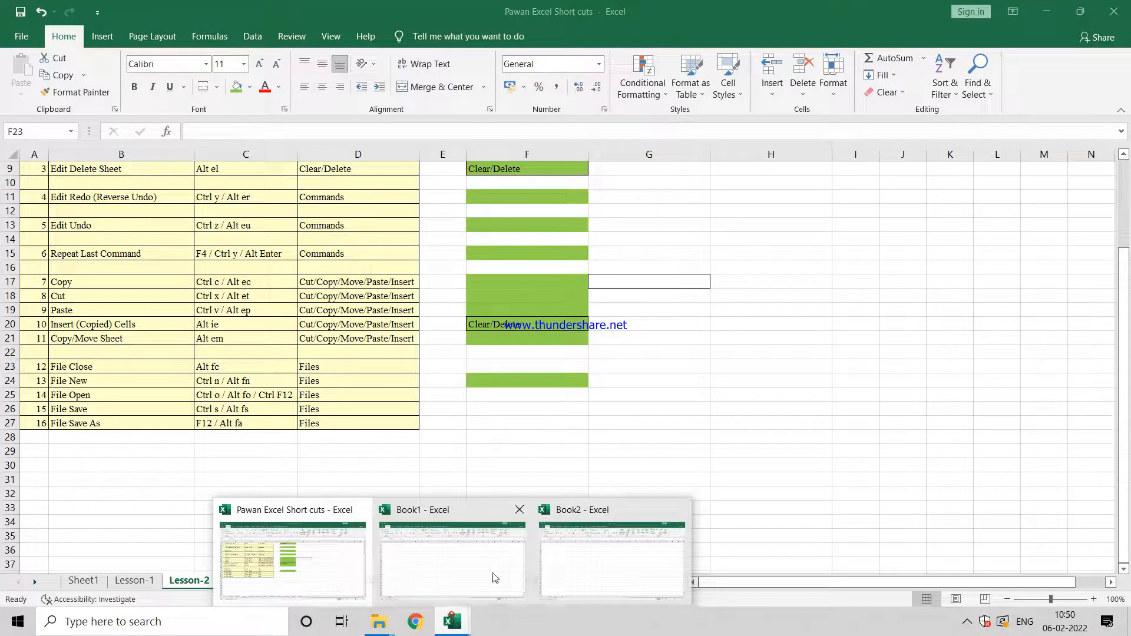
left_click(575, 554)
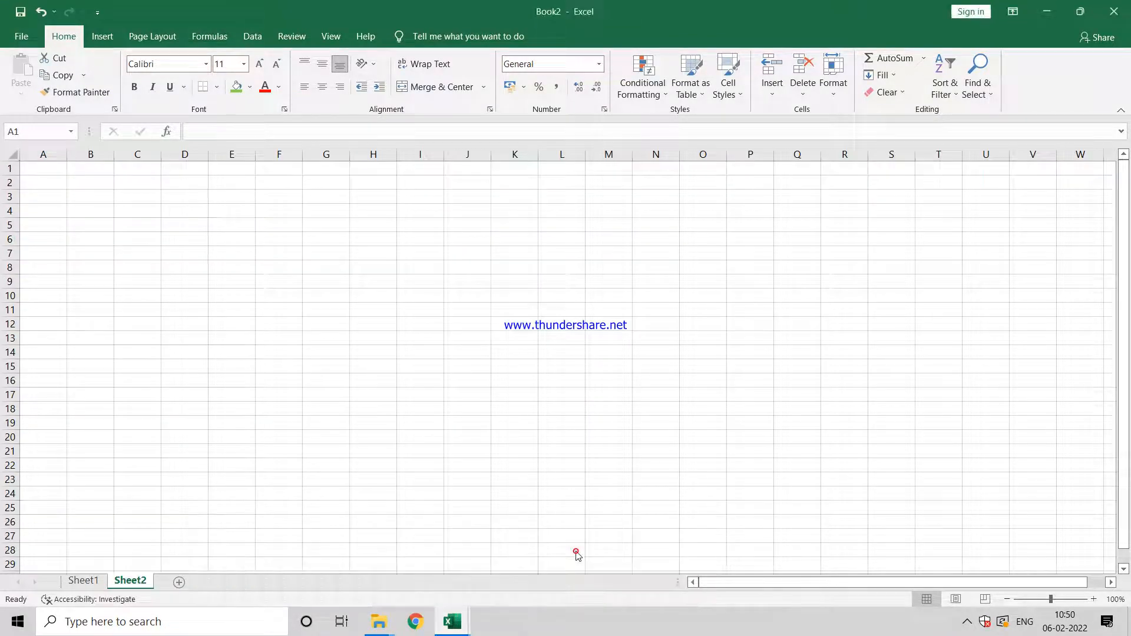
key("alt+Tab")
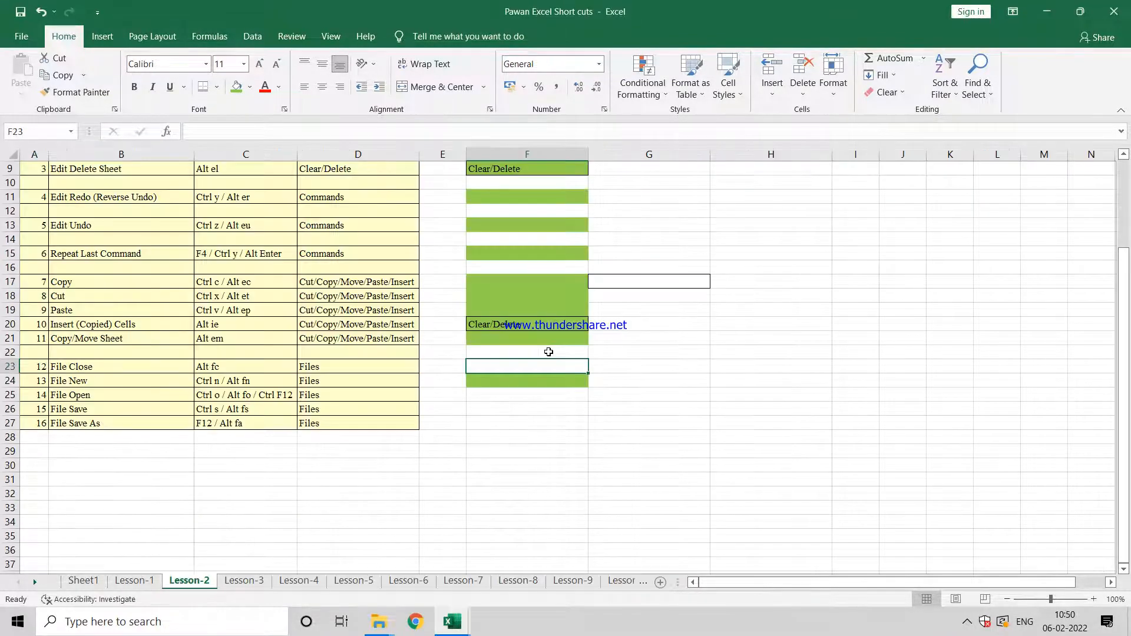
key("Left")
key("Left")
key("Right")
key("Right")
key("Right")
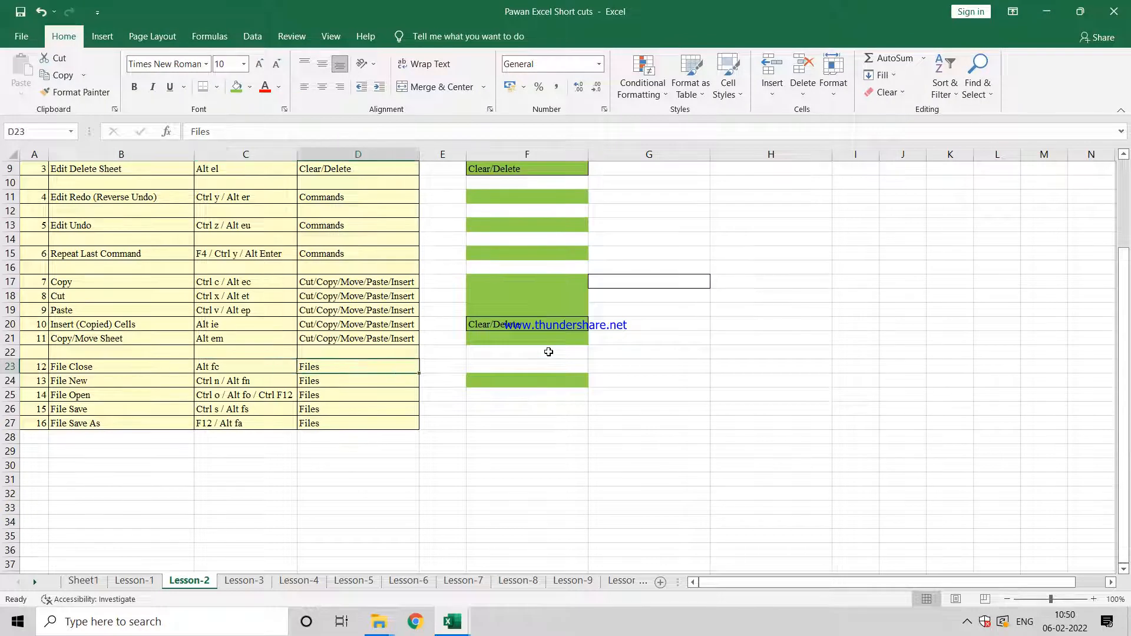
Step: Close the Book2 workbook without saving its changes
key("alt+Tab")
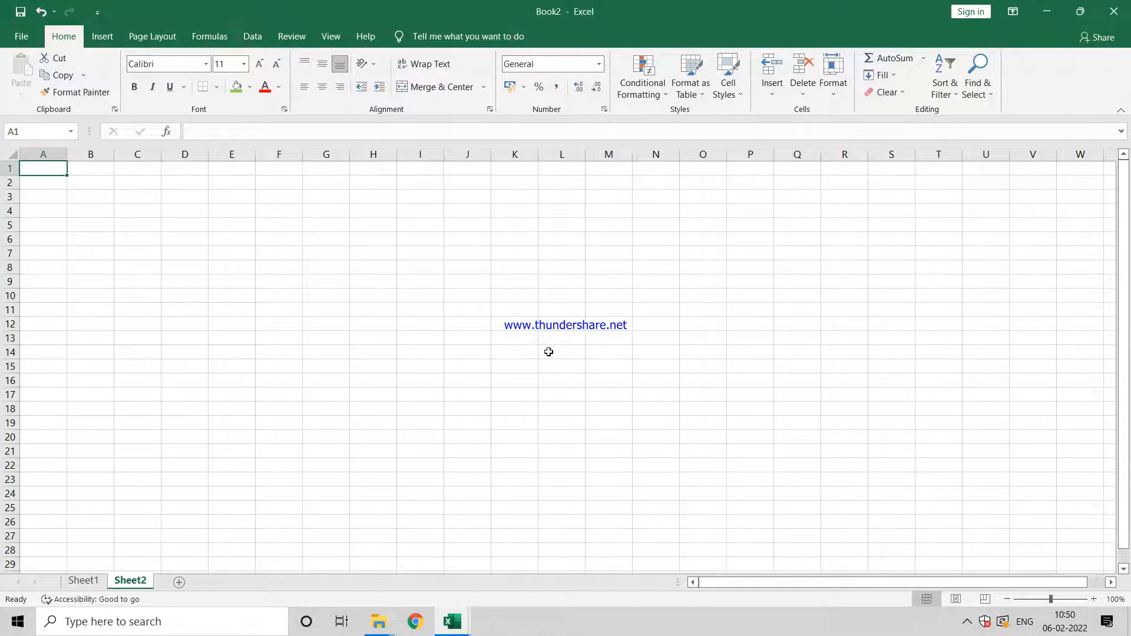
key("alt+f")
key("c")
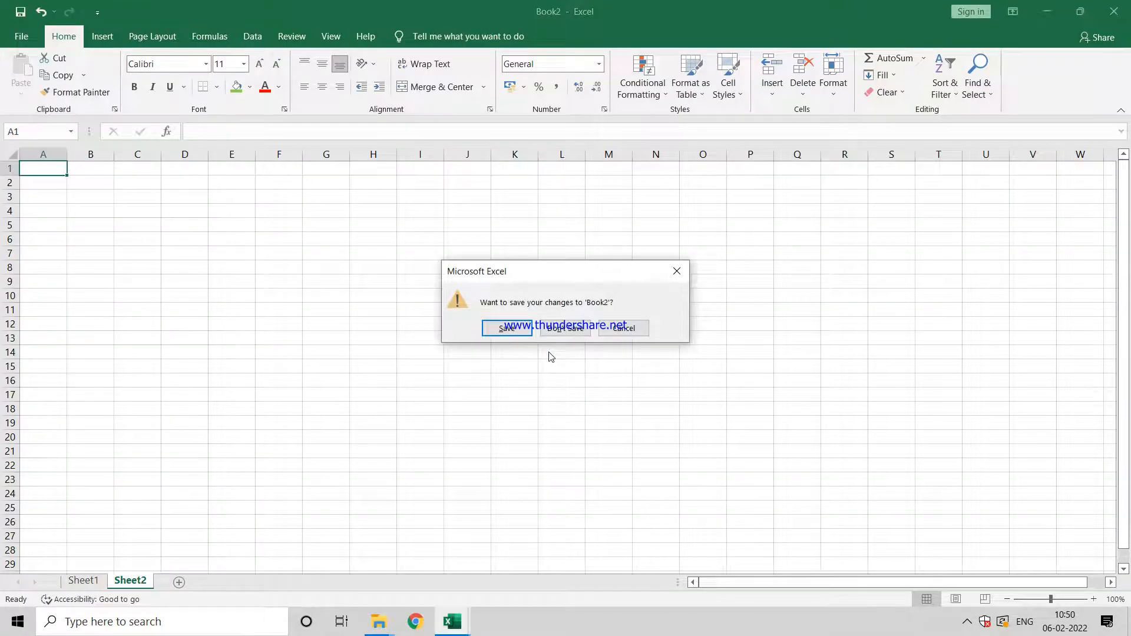
key("Tab")
key("Return")
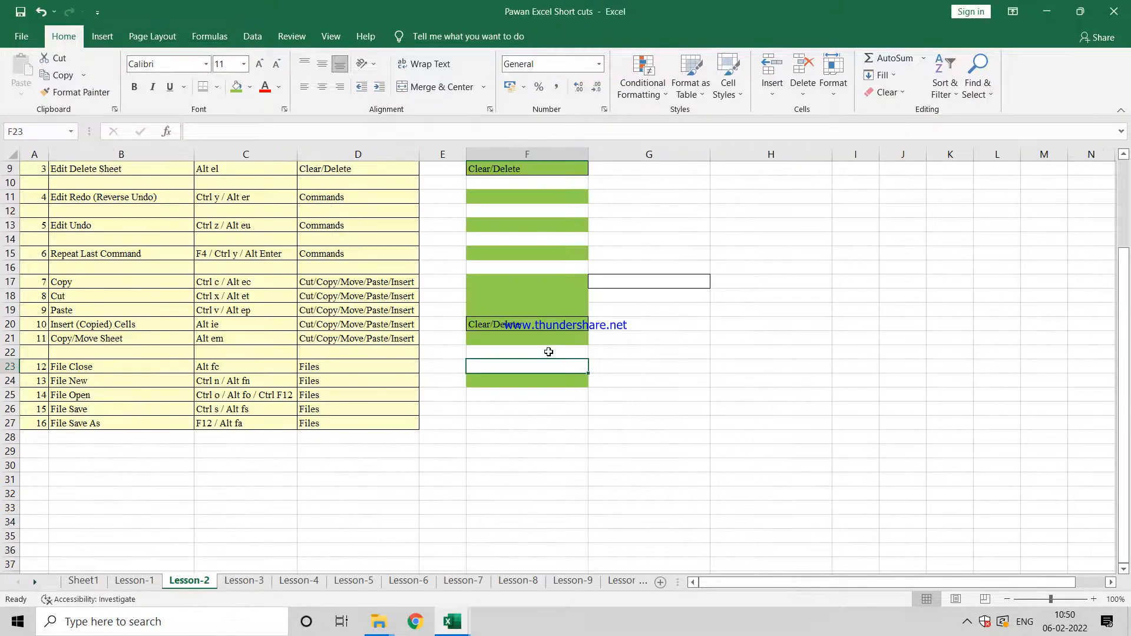
Step: Fill cell F23 with light green to mark the File Close example as finished
key("Left")
key("Left")
key("Left")
key("Left")
key("Down")
key("Up")
key("Right")
key("Right")
key("Right")
key("Right")
key("Down")
key("Down")
key("Down")
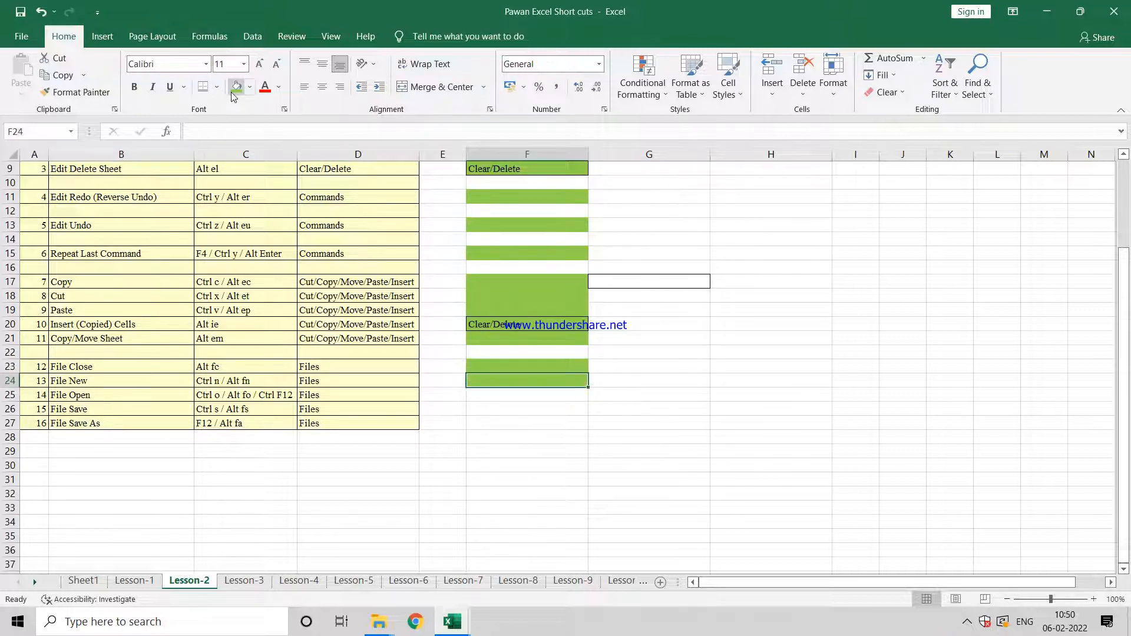
Step: Review the File Open shortcuts in row 25 and try to invoke File Open from cell F25
key("Left")
key("Left")
key("Up")
key("Left")
key("Left")
key("Right")
key("Right")
key("Right")
key("Right")
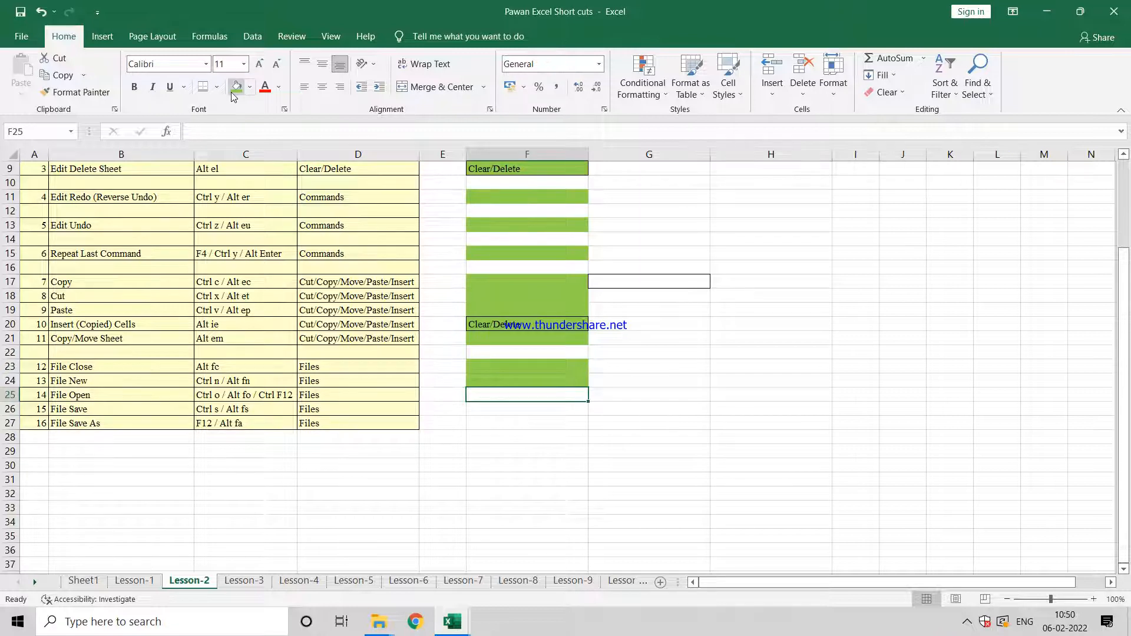
key("alt+o")
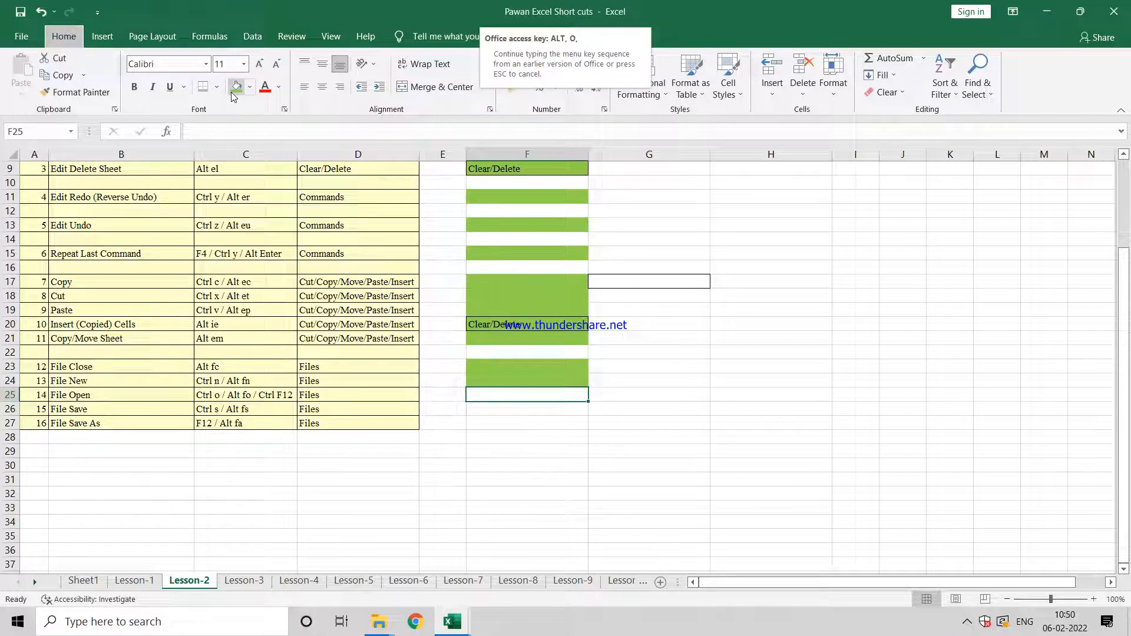
key("Escape")
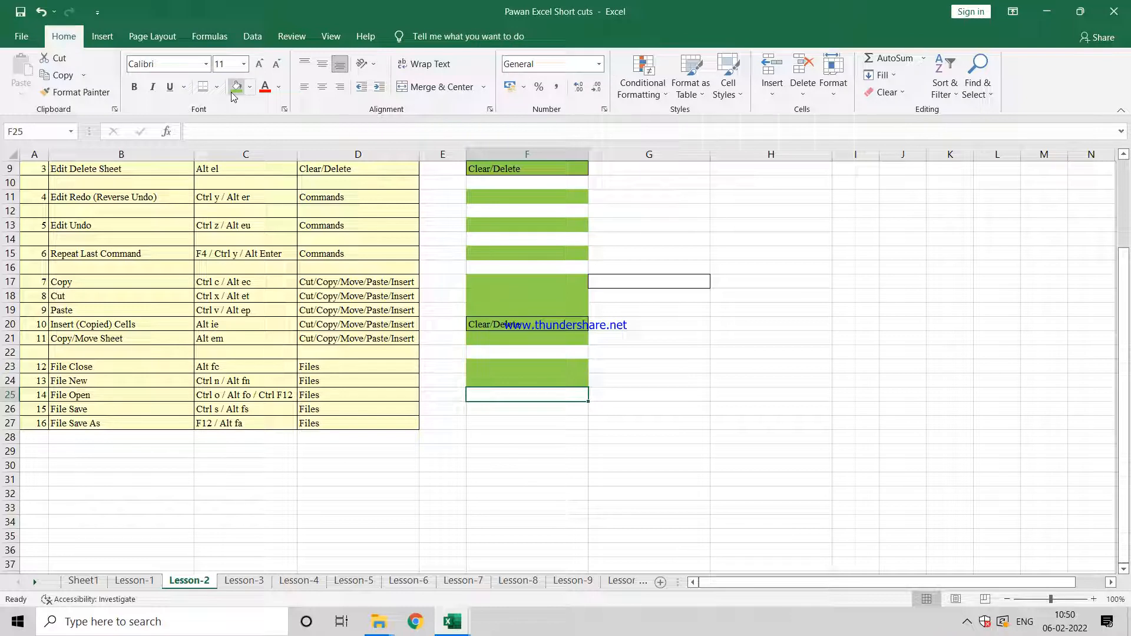
Step: Display the Open page with the recent workbooks and return to cell F25 without opening a file
key("Left")
key("Left")
key("Right")
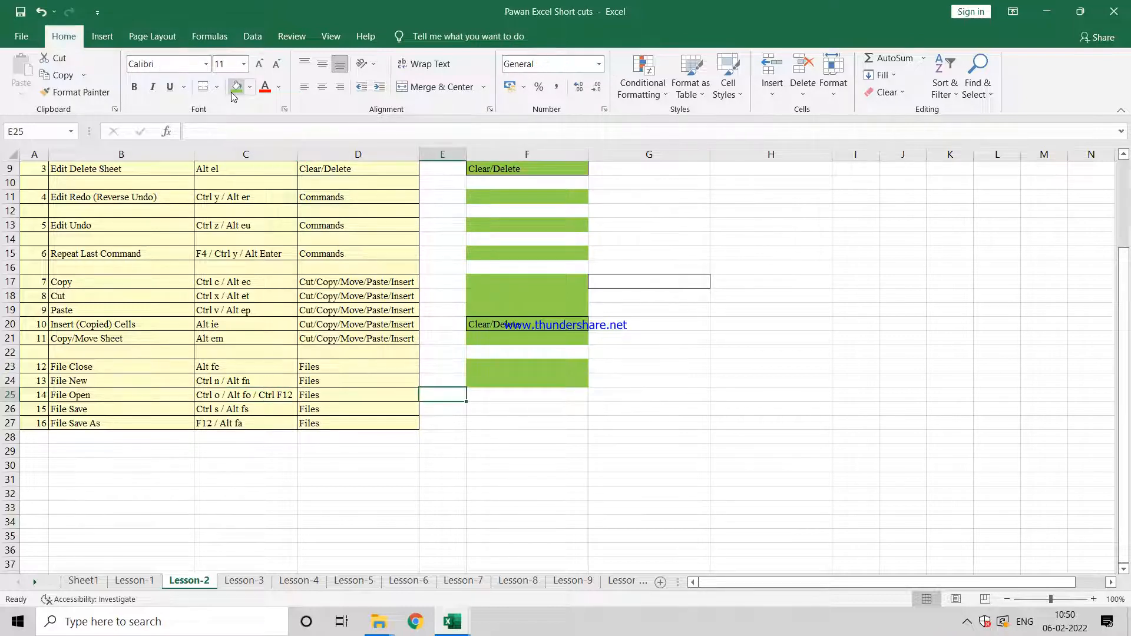
key("Right")
key("Right")
key("Left")
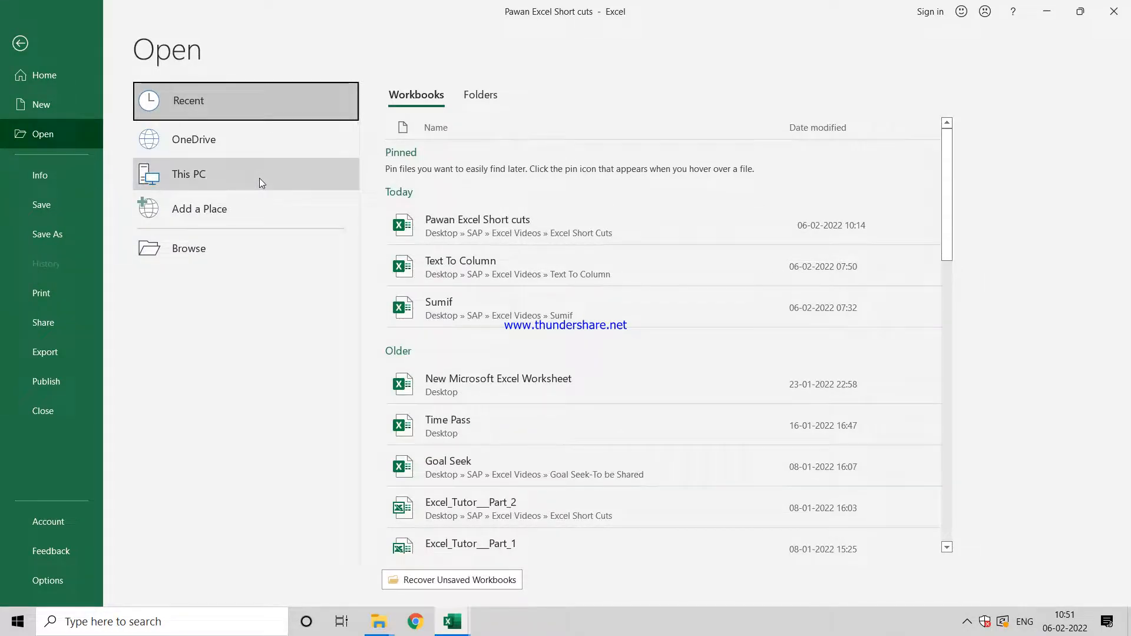
key("Escape")
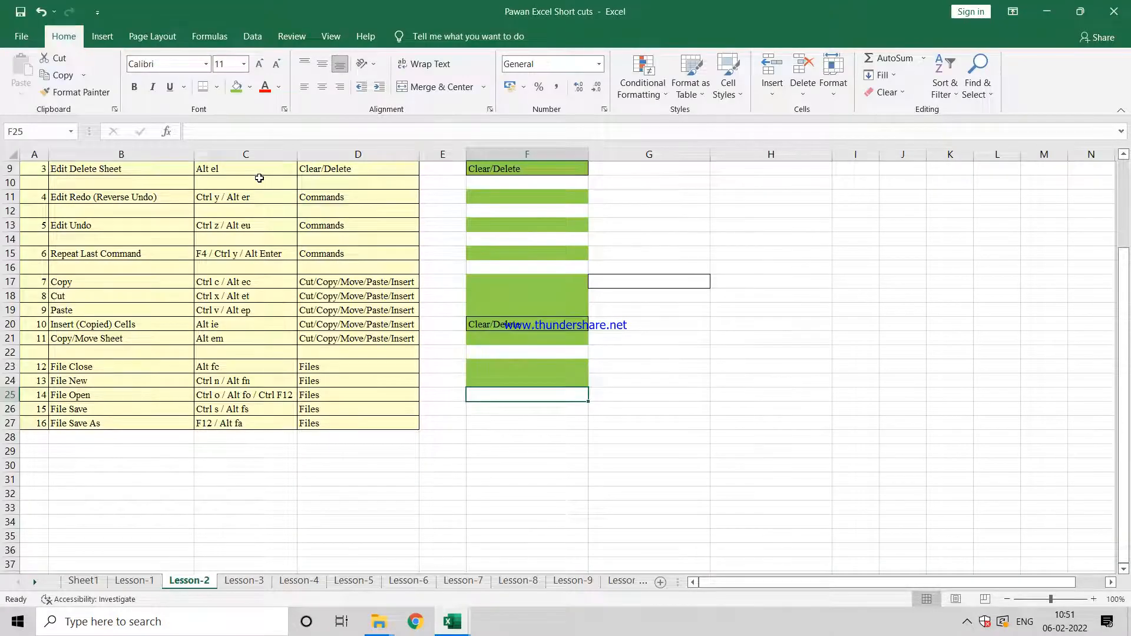
Step: Fill cell F25 with light green to mark File Open as finished, and go to the File Save shortcut in row 26
left_click(238, 89)
key("Down")
key("Left")
key("Left")
key("Left")
key("Left")
key("Left")
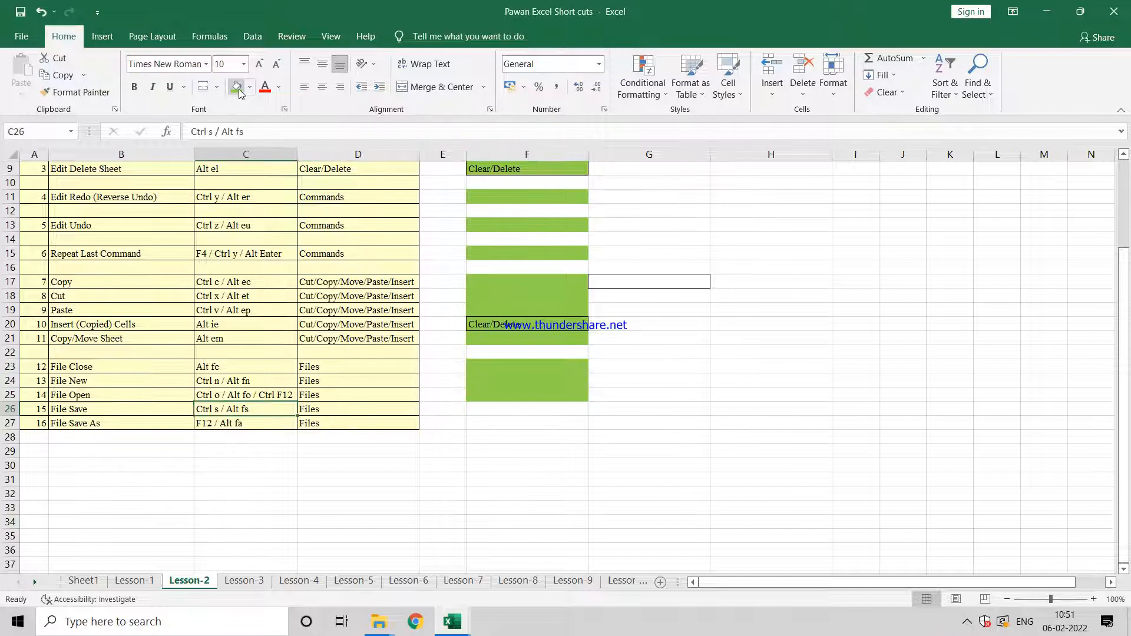
Step: Save the workbook and fill cell F26 with light green to mark the File Save example as finished
key("Right")
key("Right")
key("Right")
key("Right")
key("Right")
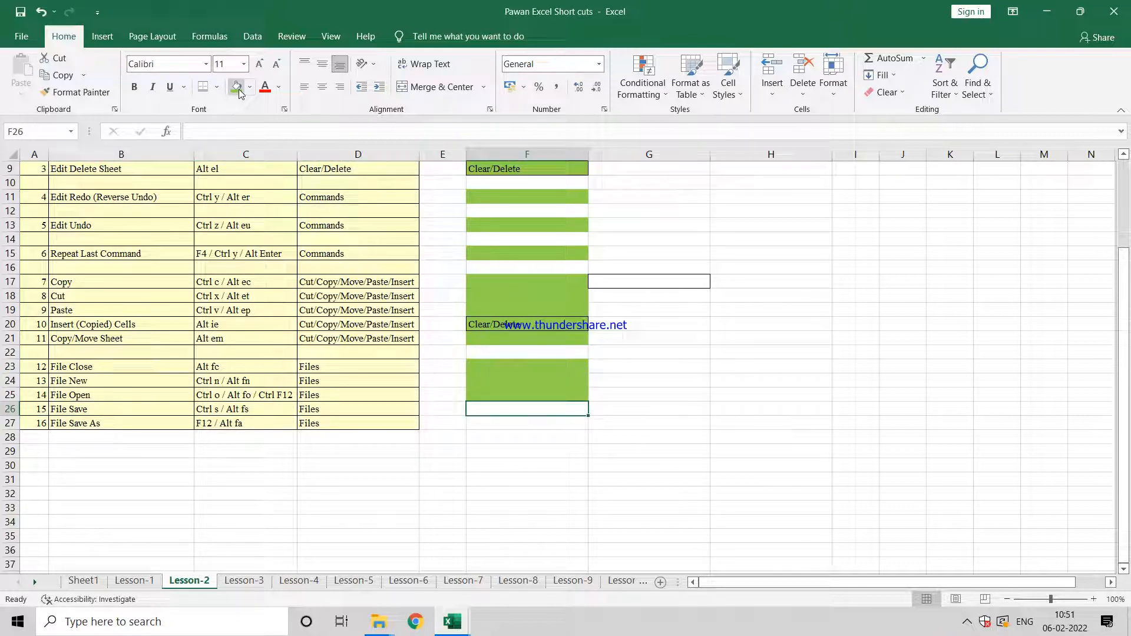
key("ctrl+s")
left_click(238, 93)
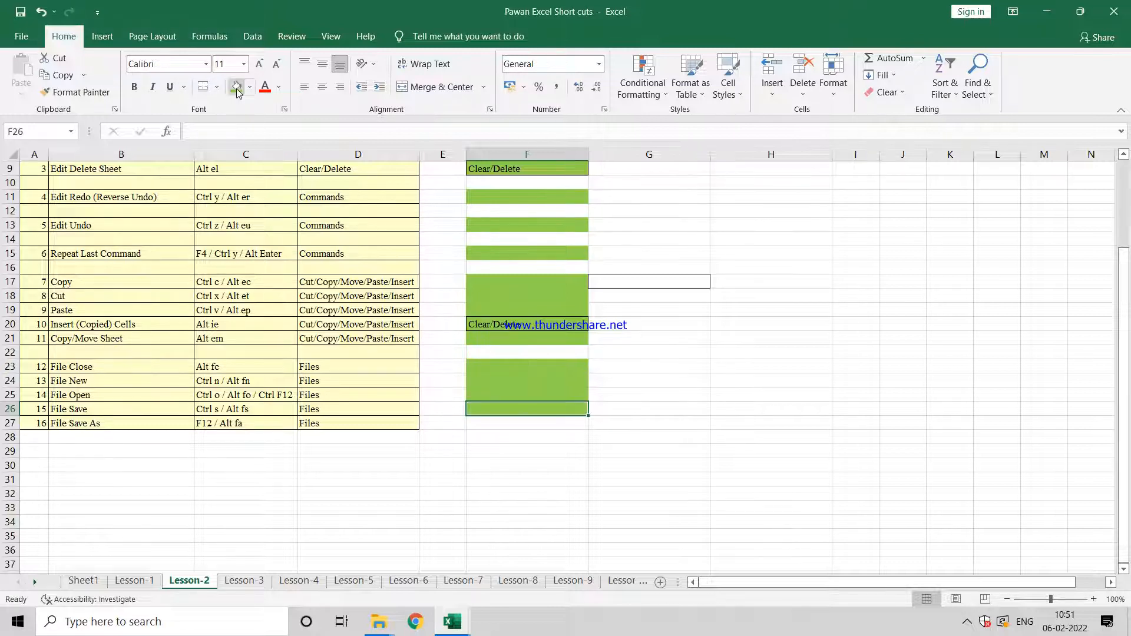
Step: Demonstrate File Save As from cell F27 by opening the Save As dialog and cancelling it without saving
key("Down")
key("Left")
key("Left")
key("Left")
key("Left")
key("Right")
key("Right")
key("Right")
key("Right")
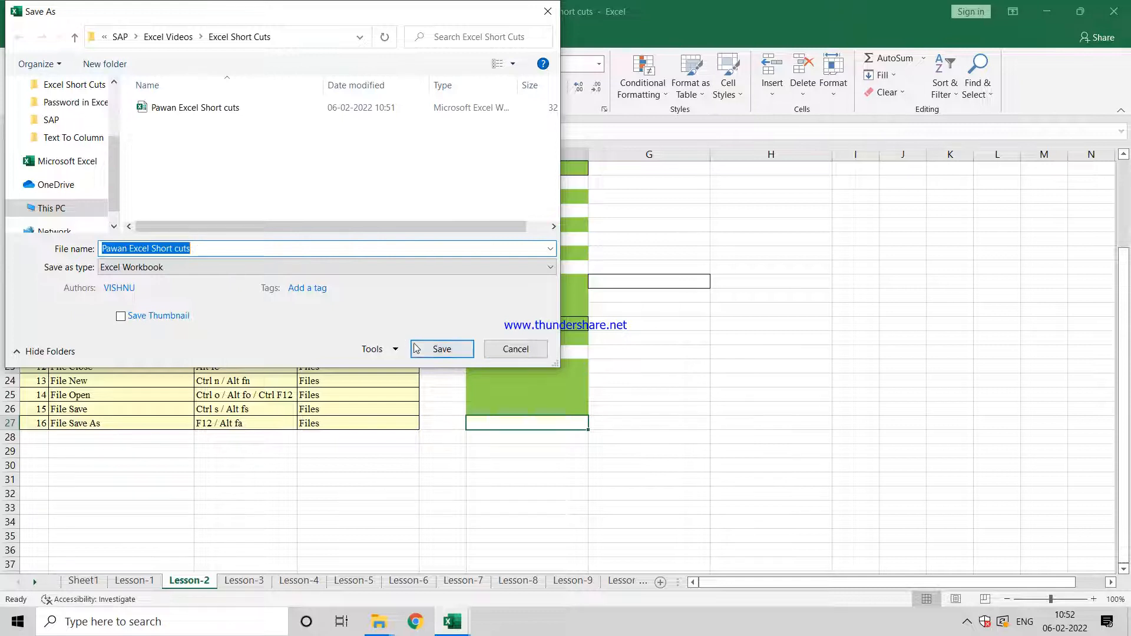
left_click(510, 350)
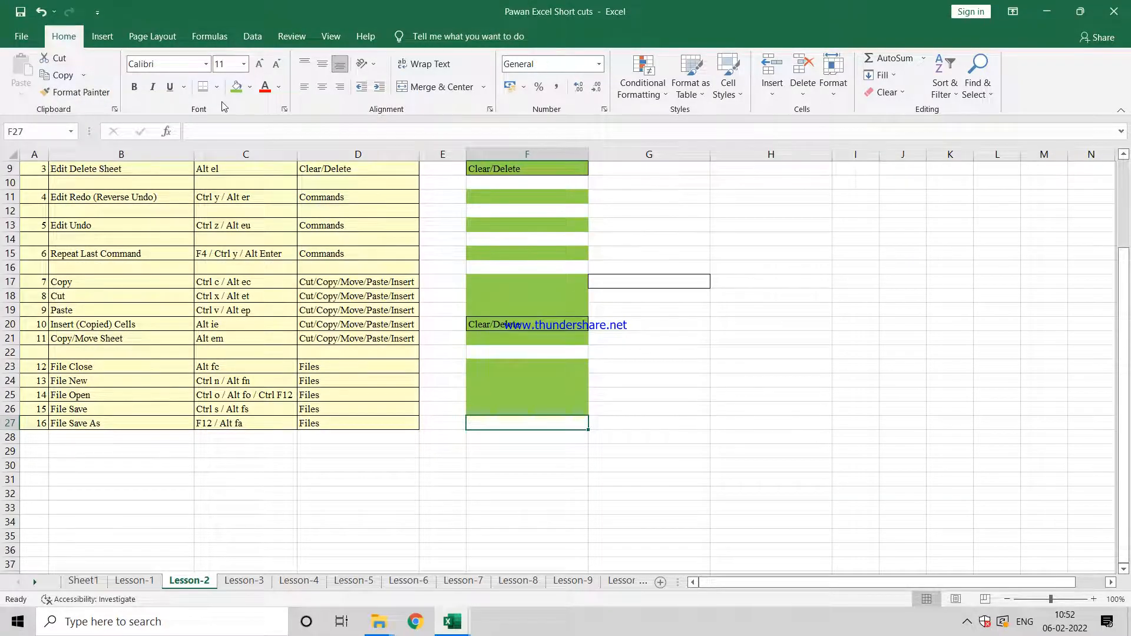
Step: Fill cell F27 with light green to mark File Save As as finished, and return to the start of the shortcut table
left_click(237, 87)
left_click(534, 292)
key("Up")
key("Up")
key("Up")
key("Up")
key("Up")
key("Up")
key("Up")
key("Up")
key("Up")
key("Up")
key("Up")
key("Up")
key("Up")
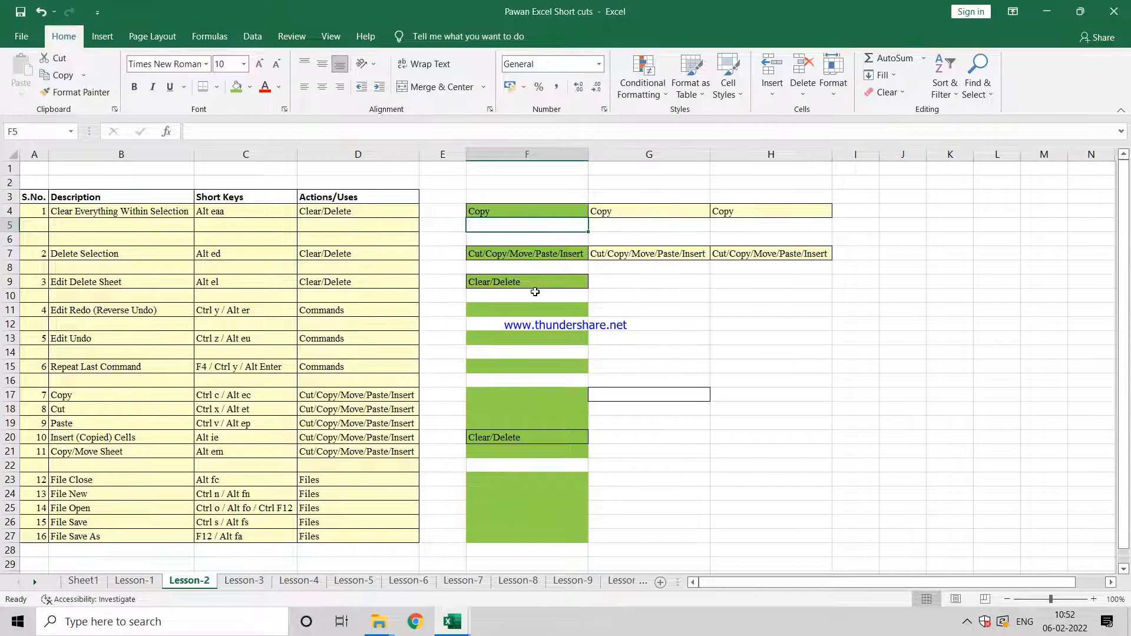
left_click(967, 621)
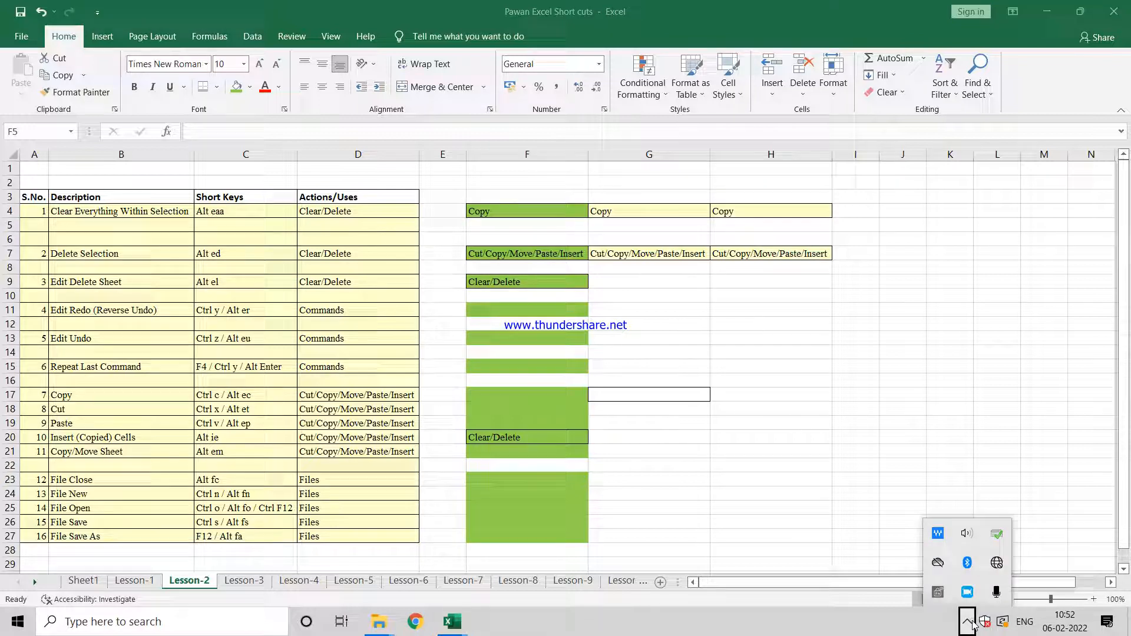